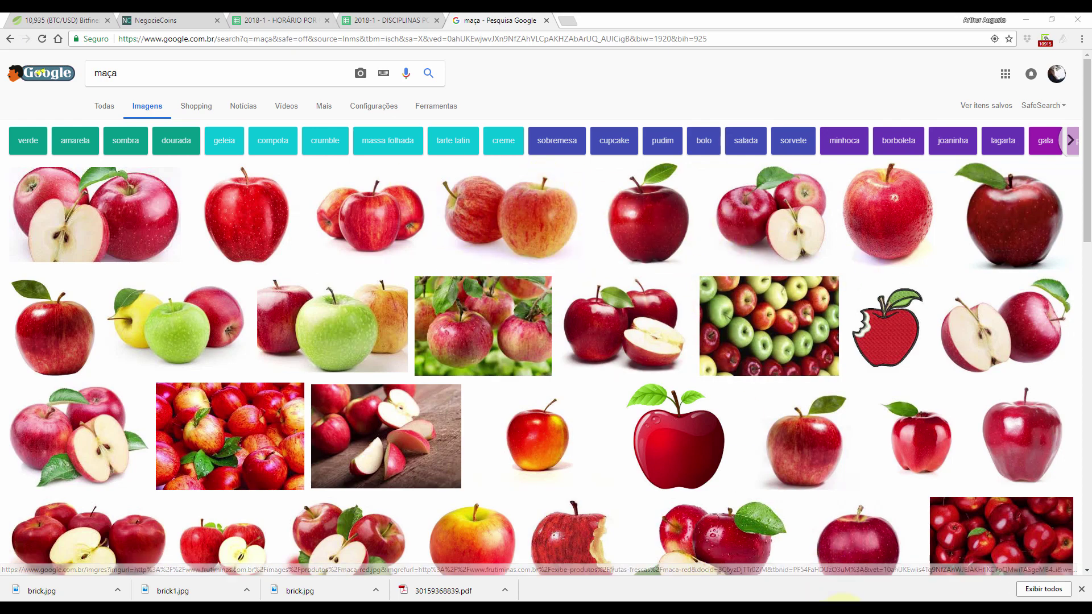
- Switch to Blender and delete the default cube from the scene
click(796, 611)
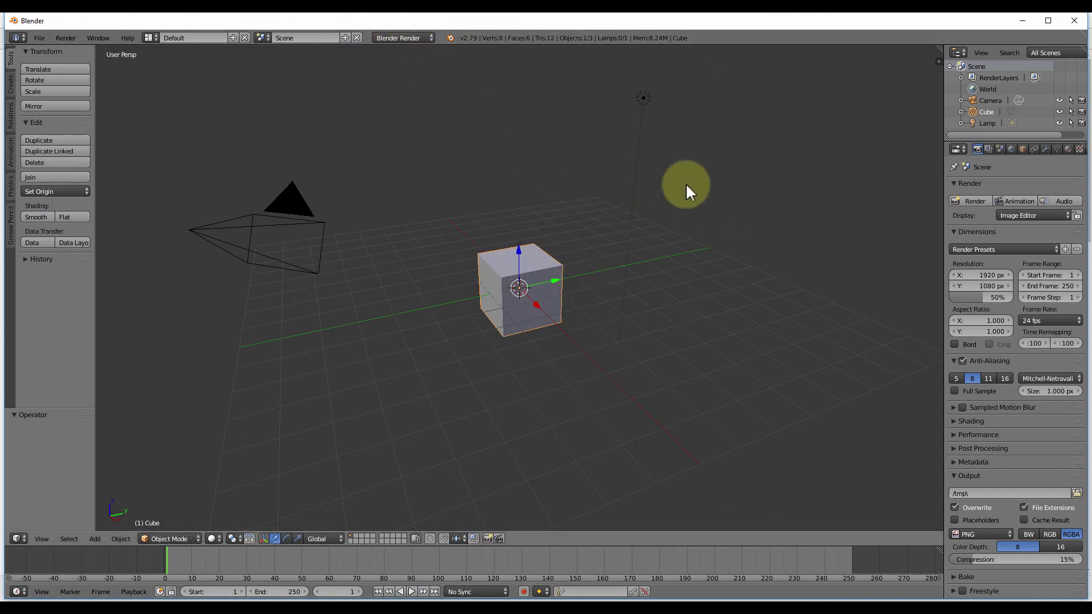
key(x)
click(559, 276)
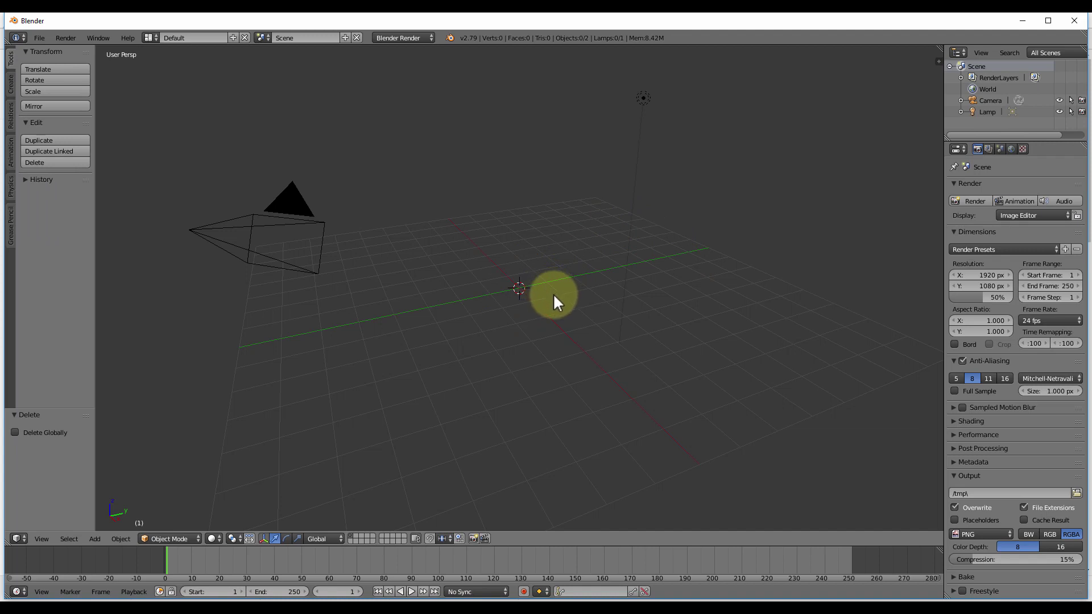
- Add a UV sphere with 8 segments and 12 rings
key(shift+a)
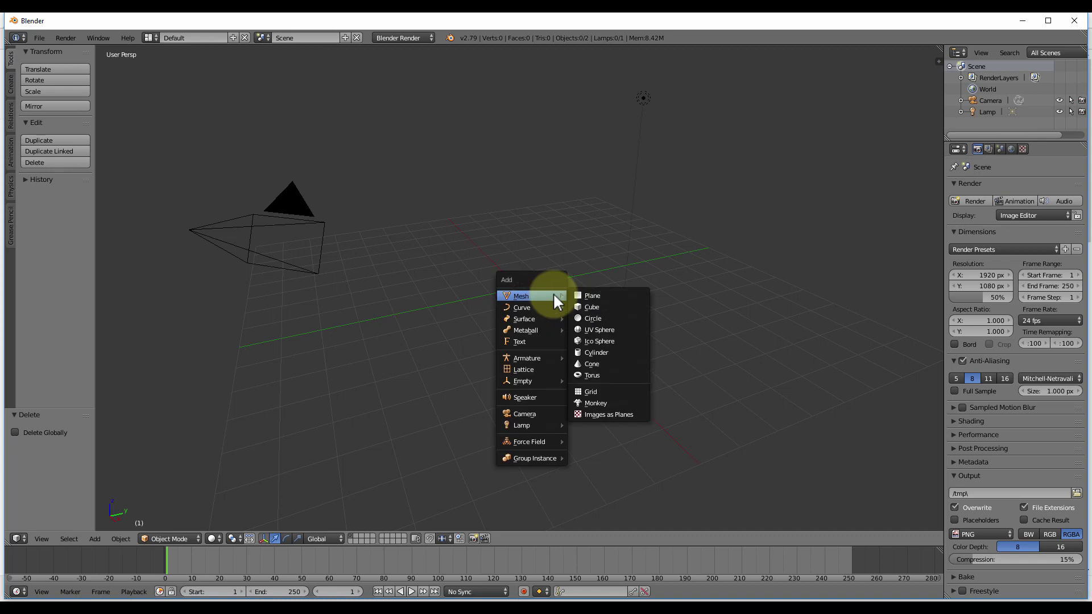
click(599, 330)
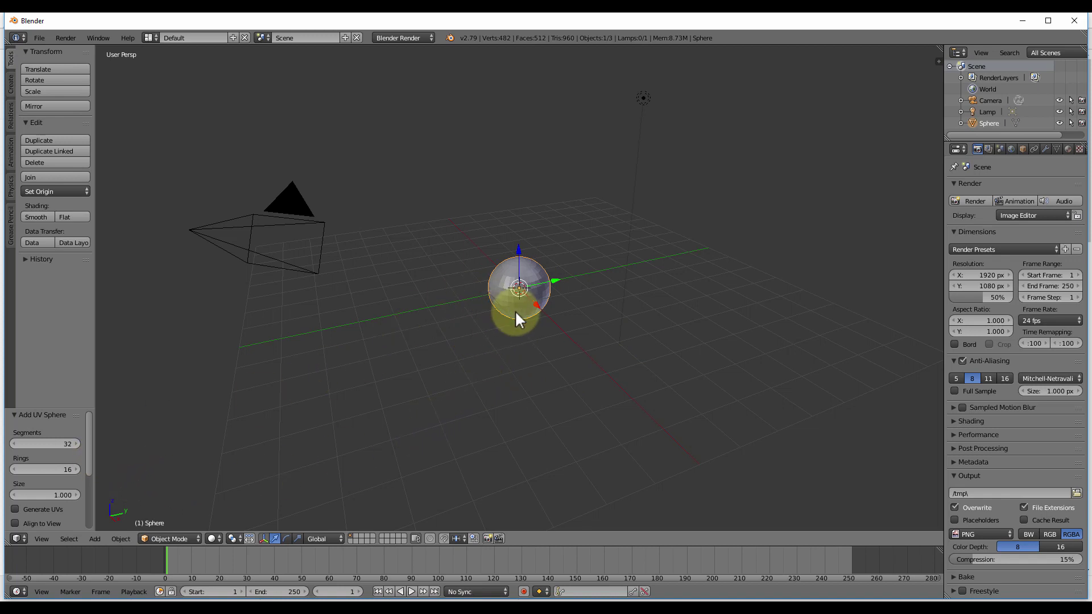
scroll(514, 310, up, 7)
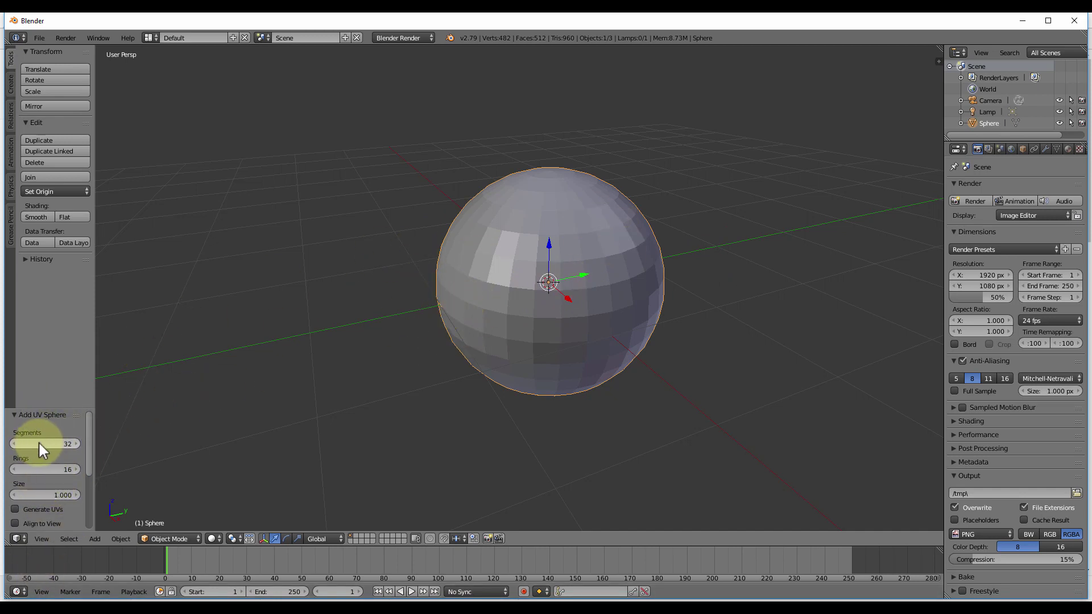
drag(46, 444, 30, 439)
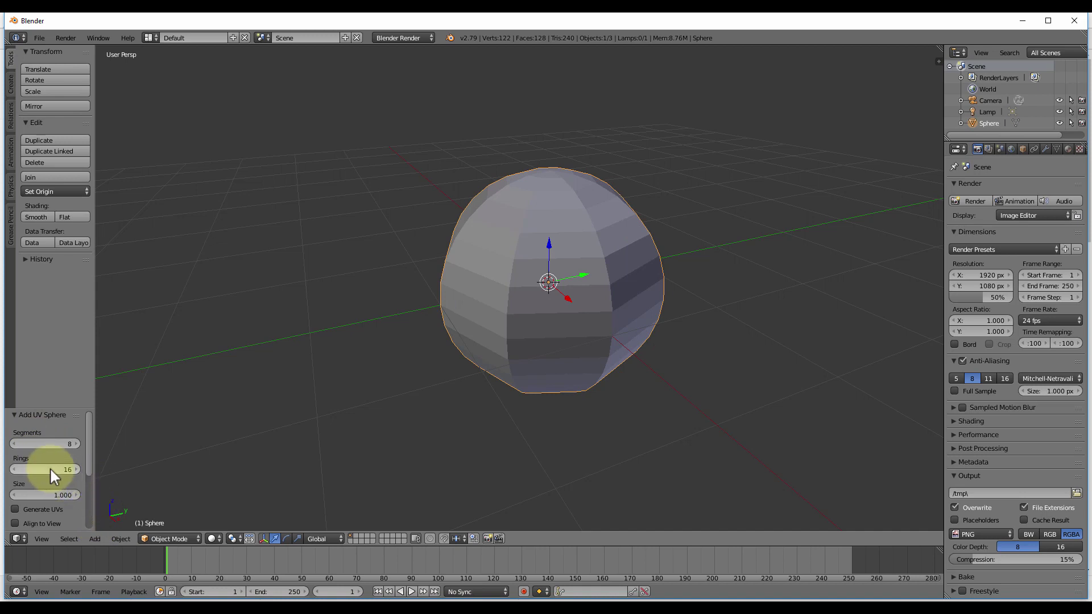
drag(58, 470, 77, 468)
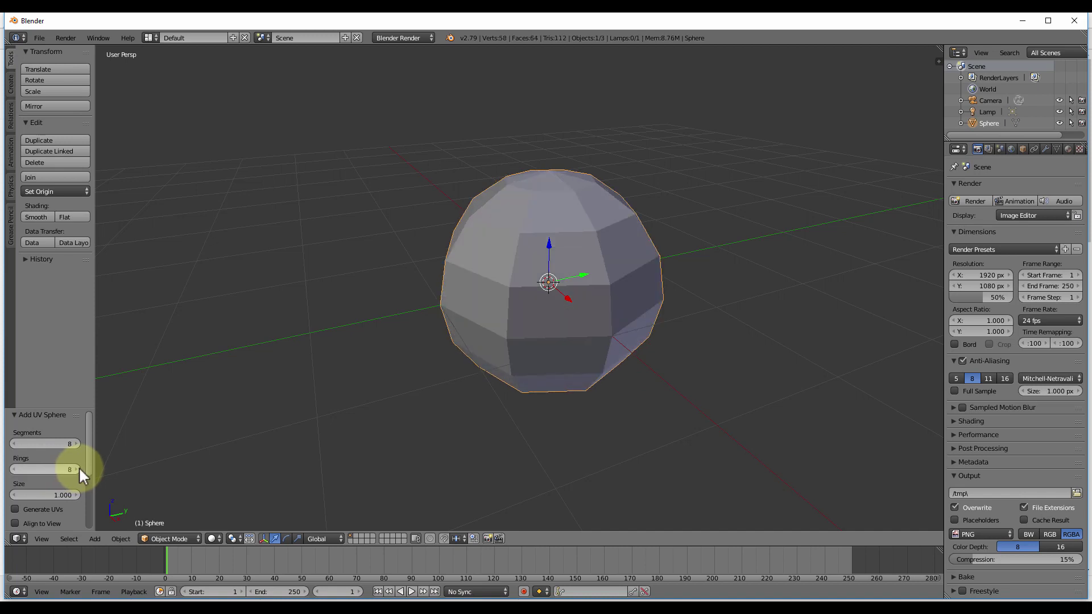
click(79, 468)
click(79, 469)
click(79, 469)
click(79, 469)
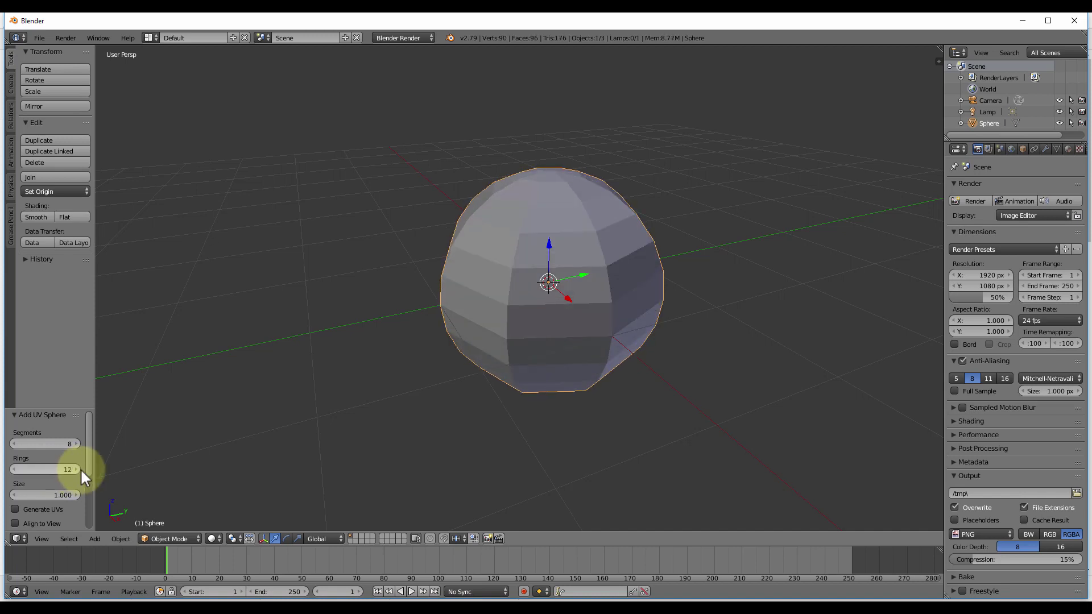
- Turn on the Screencast Keys display and put the sphere into Edit Mode
middle_drag(419, 344, 301, 362)
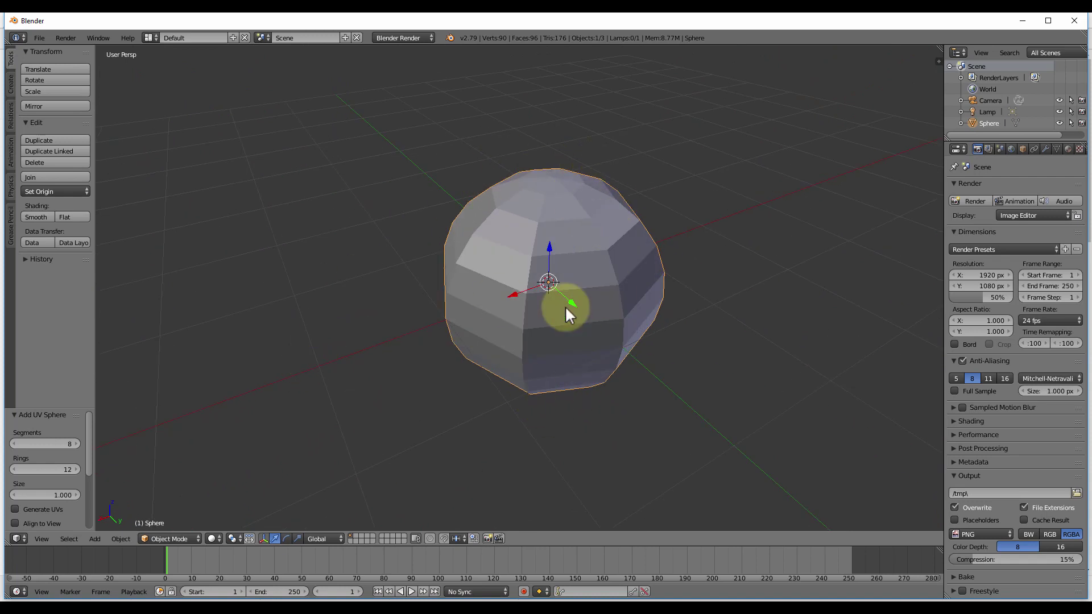
middle_drag(588, 364, 508, 356)
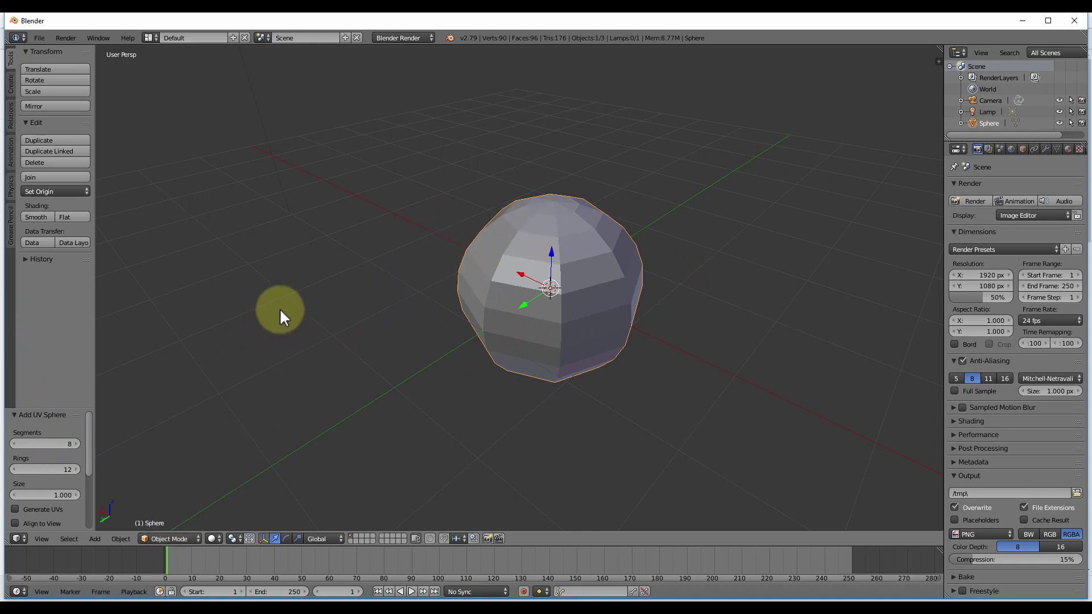
key(n)
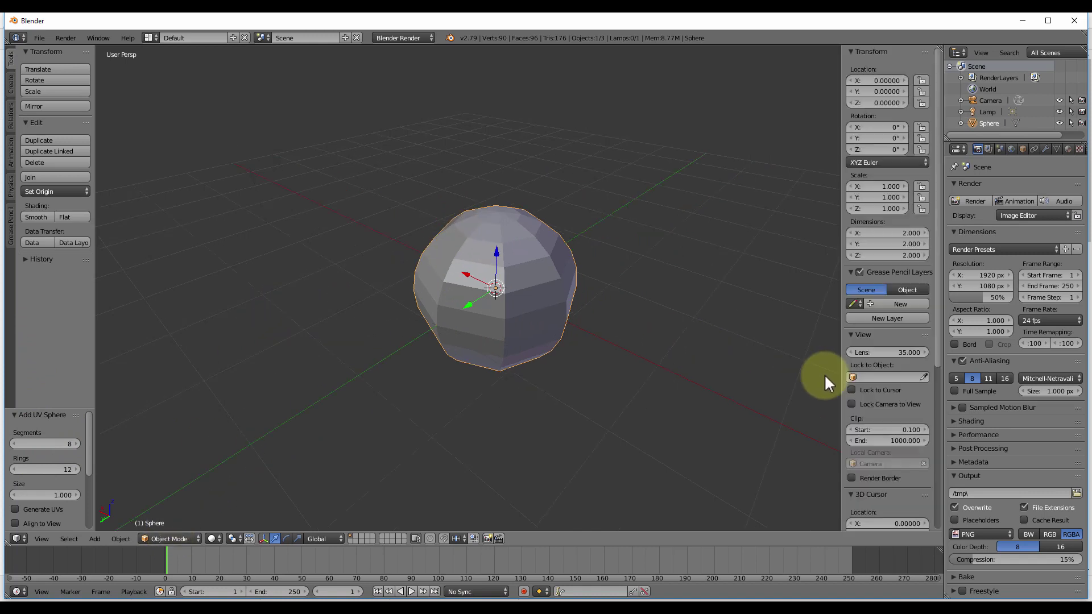
scroll(858, 411, down, 8)
click(898, 518)
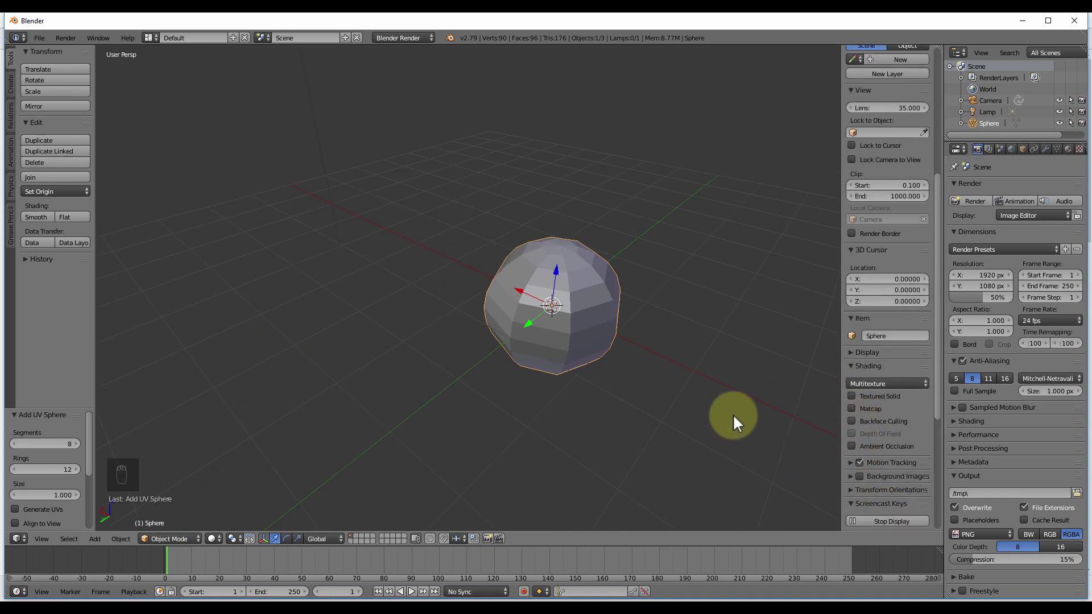
key(n)
middle_drag(644, 303, 514, 331)
key(Tab)
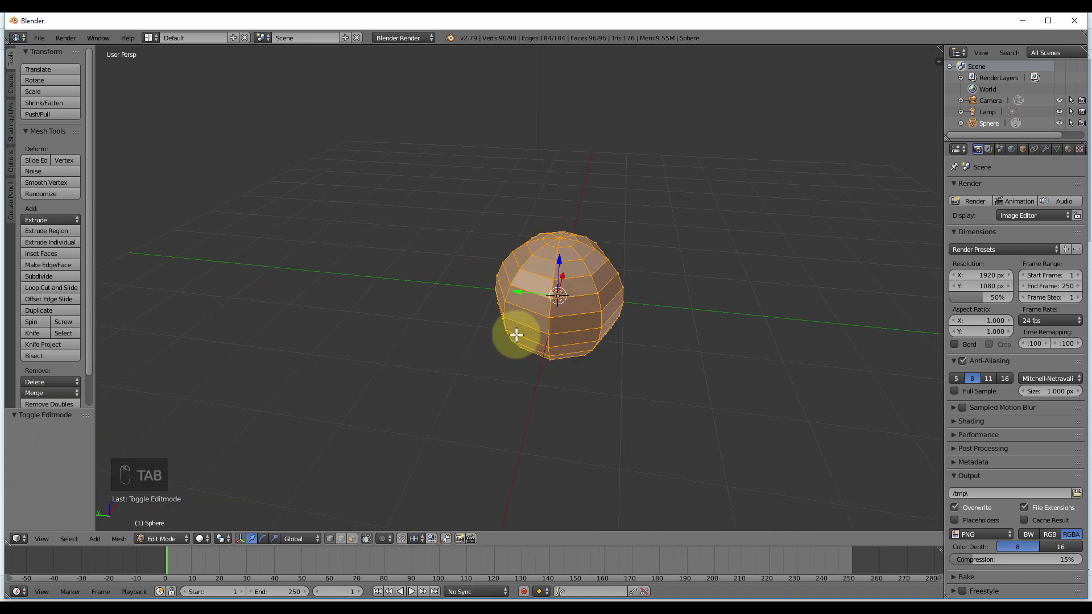
- Switch to the browser to examine the apple shapes in the image results, and return to Blender
key(alt+Tab)
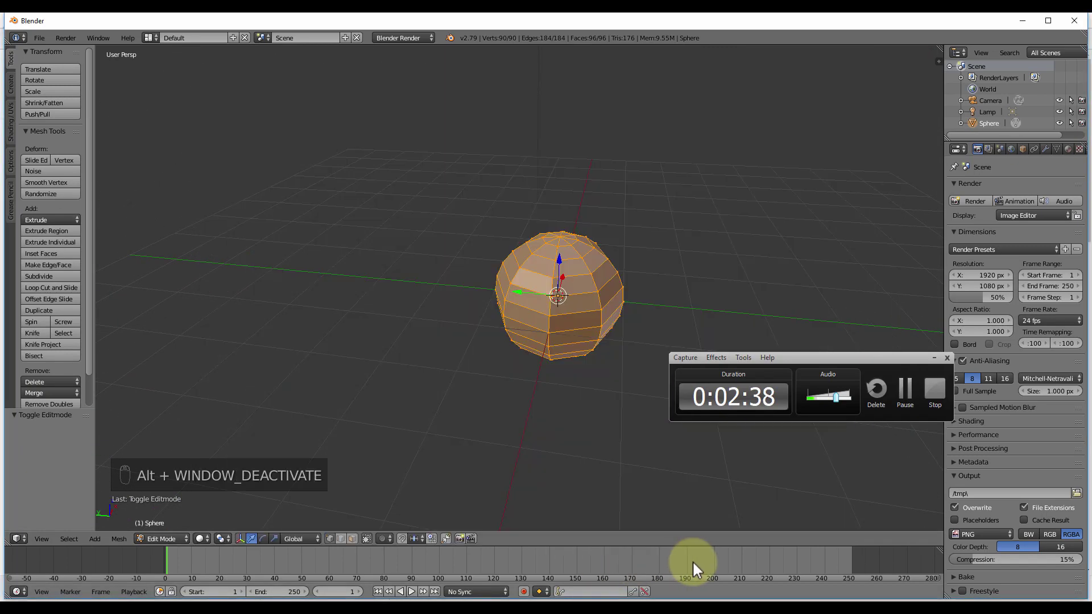
mouse_move(751, 591)
mouse_move(583, 606)
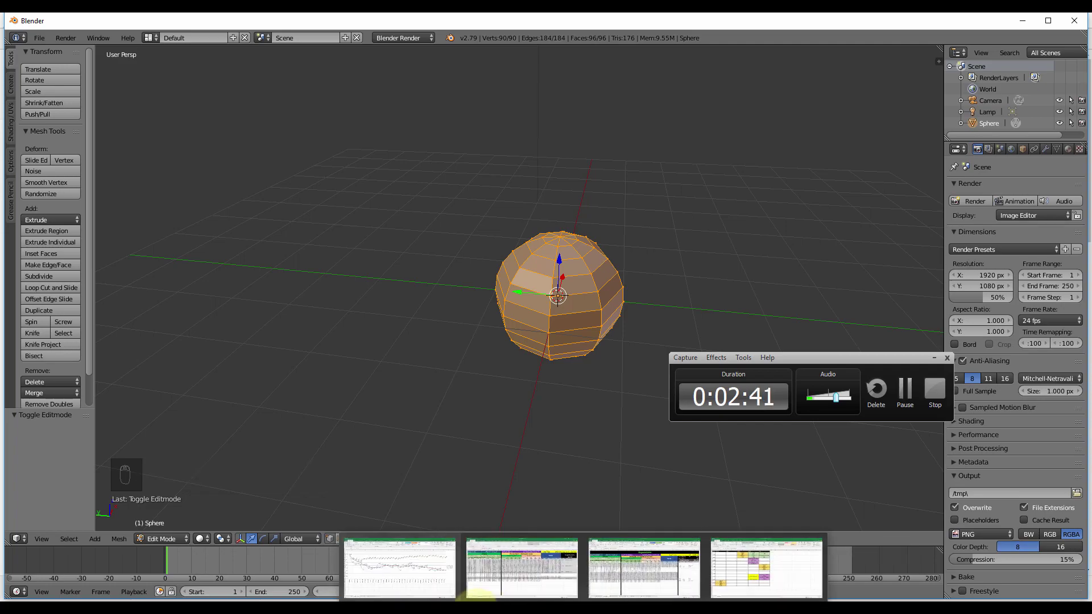
click(538, 575)
click(934, 358)
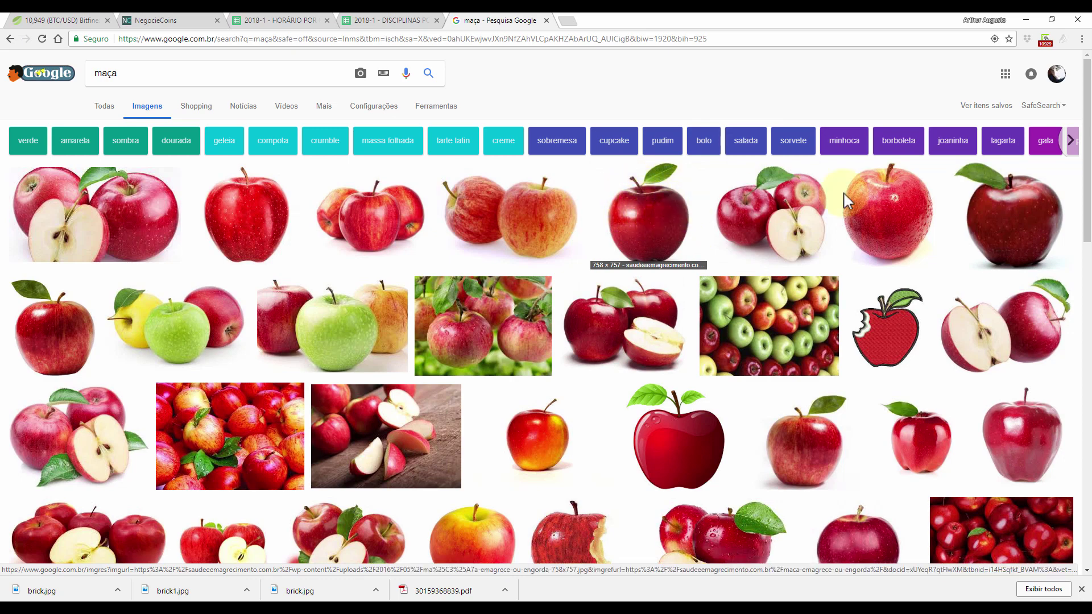
click(703, 452)
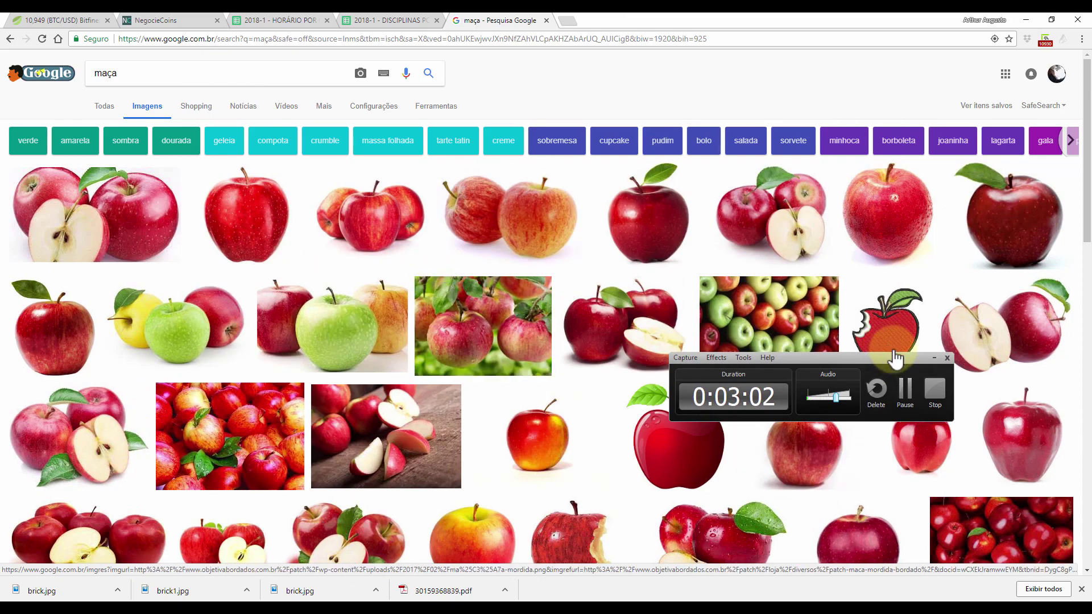
click(933, 356)
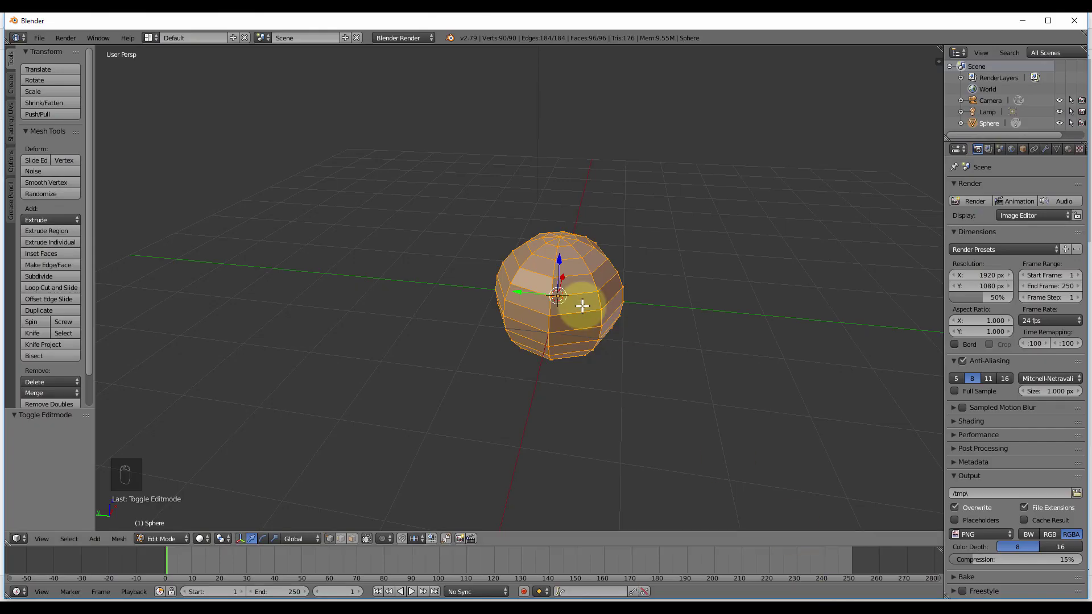
- Deselect the whole mesh and select only the pole vertex at the top of the sphere
scroll(554, 251, up, 3)
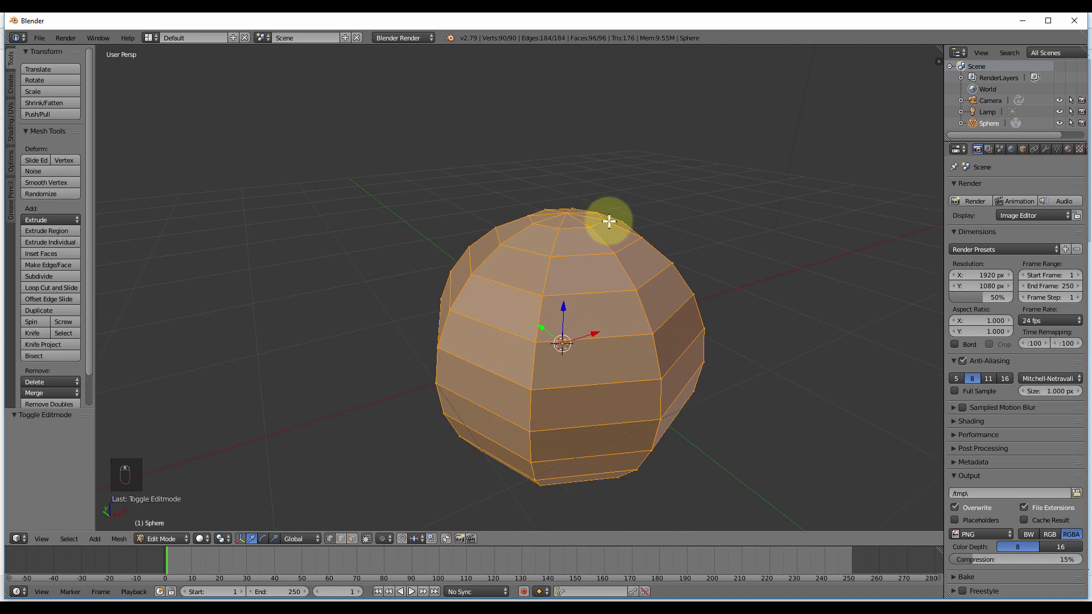
middle_drag(605, 219, 431, 294)
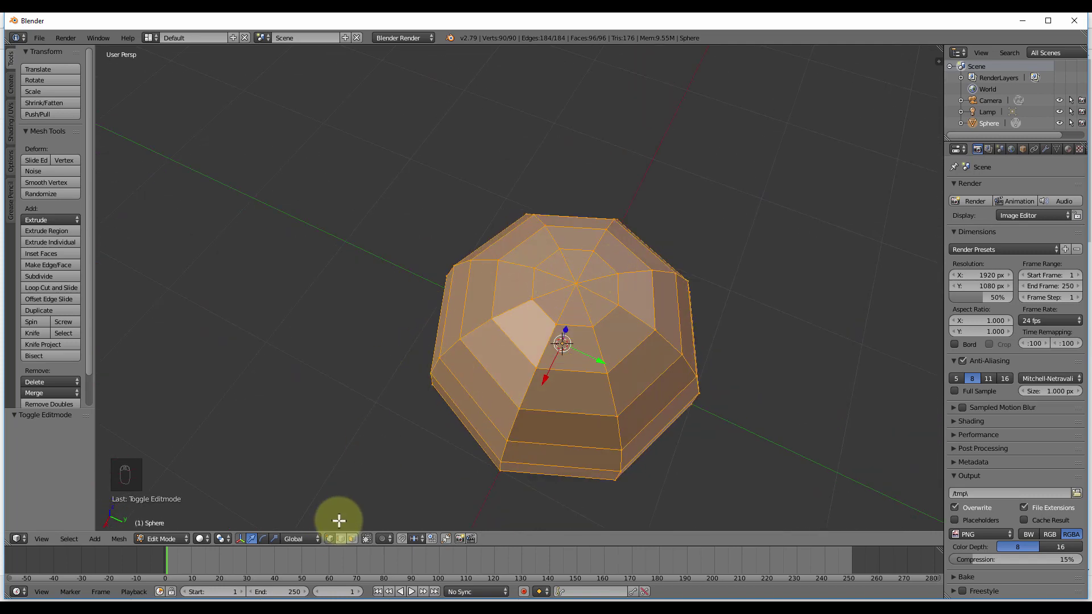
key(a)
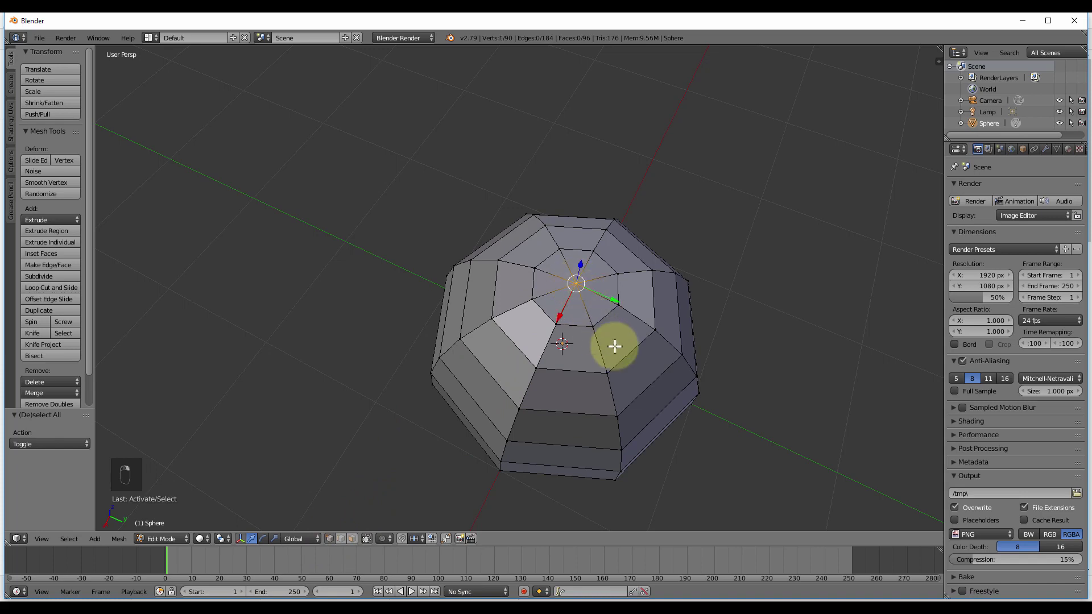
middle_drag(616, 346, 500, 285)
scroll(561, 300, up, 3)
scroll(548, 263, down, 5)
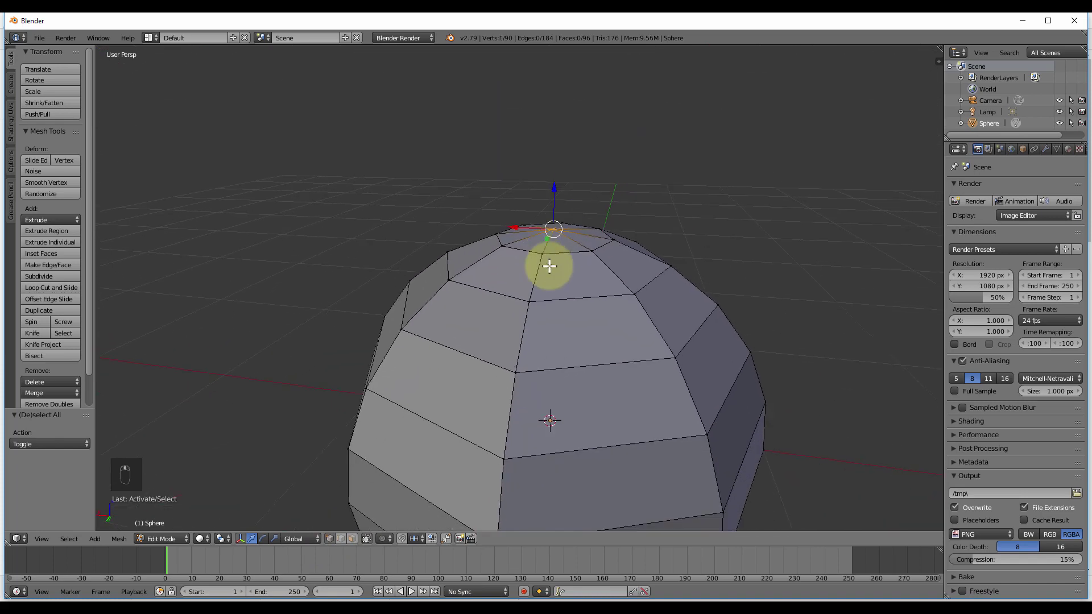
middle_drag(531, 244, 508, 269)
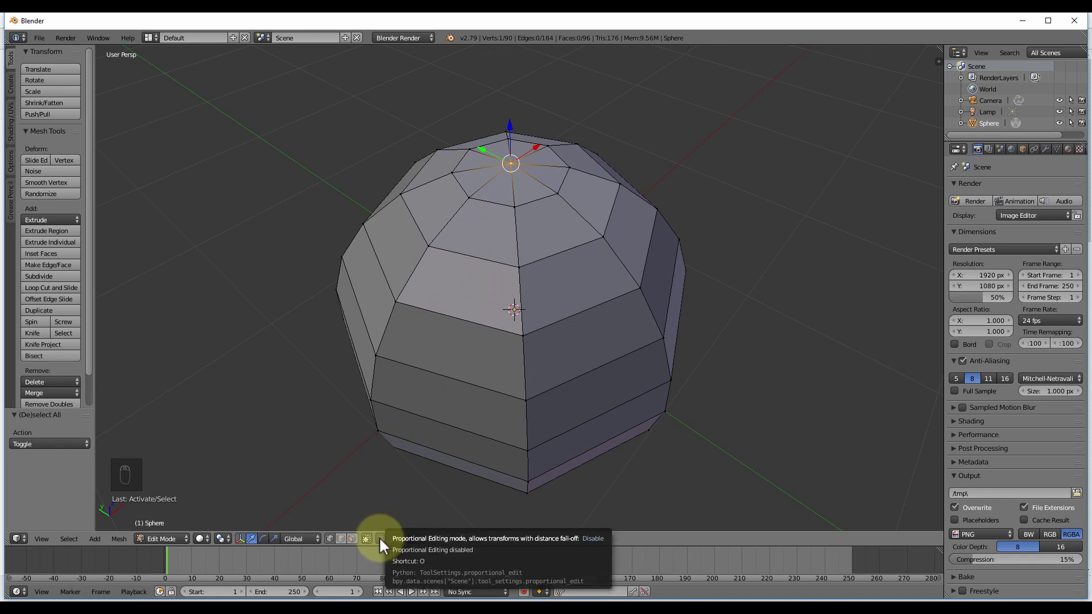
- Set proportional editing to Connected for the sphere's mesh
key(o)
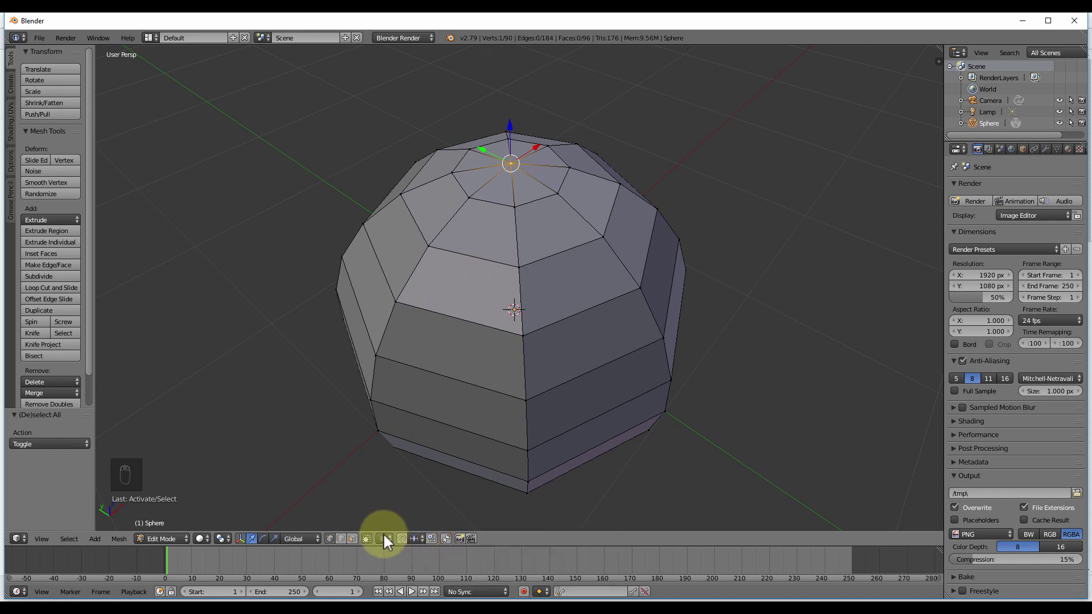
click(383, 537)
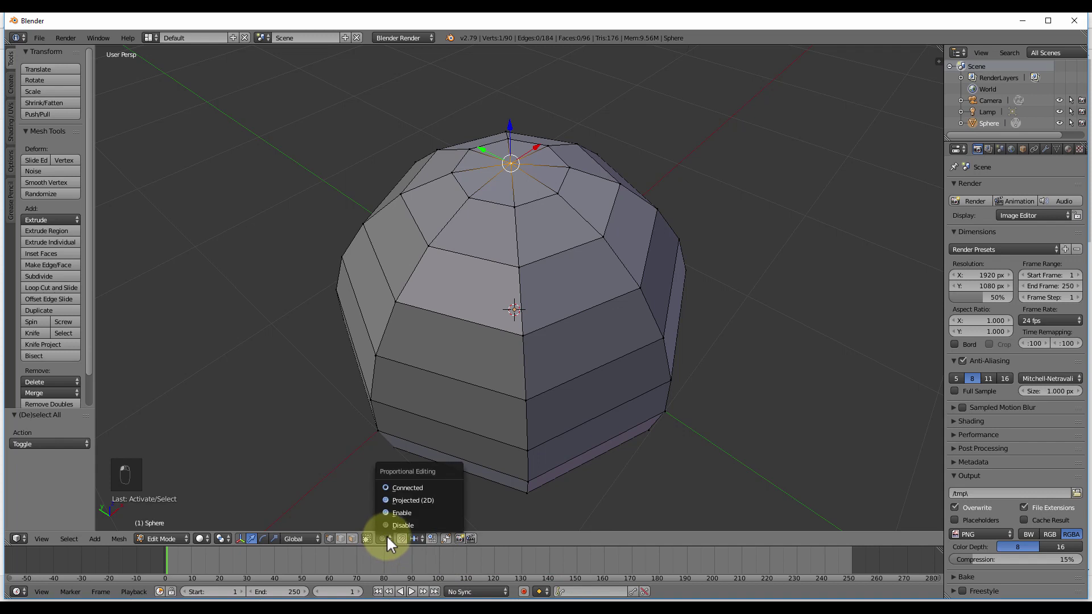
click(405, 488)
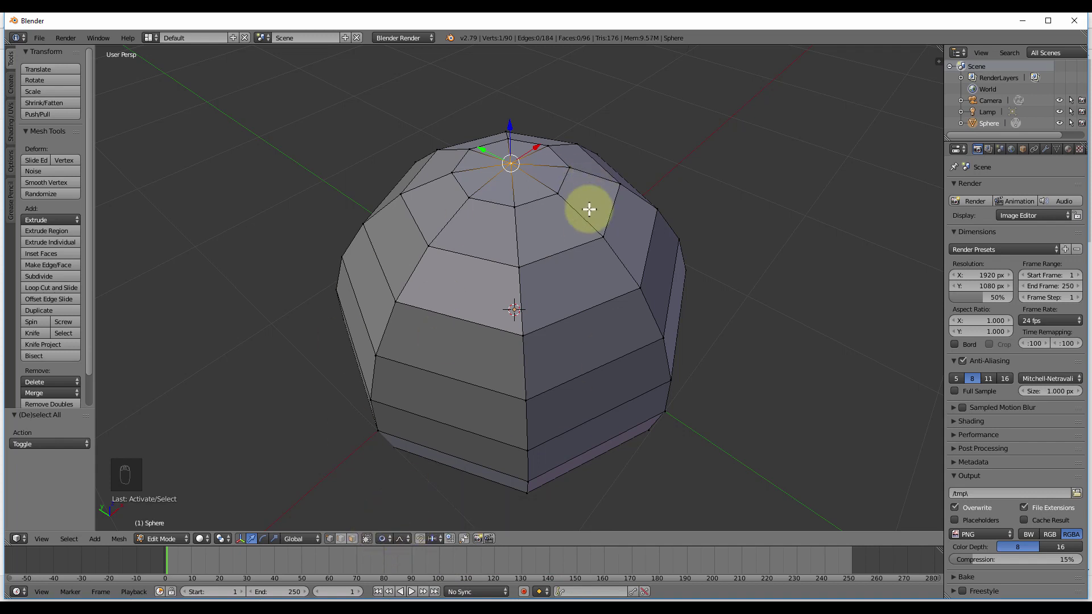
- Move the sphere's top vertex down about 0.39 along global Z with a small smooth falloff to form the apple's hollow
mouse_move(580, 187)
middle_down()
mouse_move(592, 217)
mouse_move(577, 192)
middle_up()
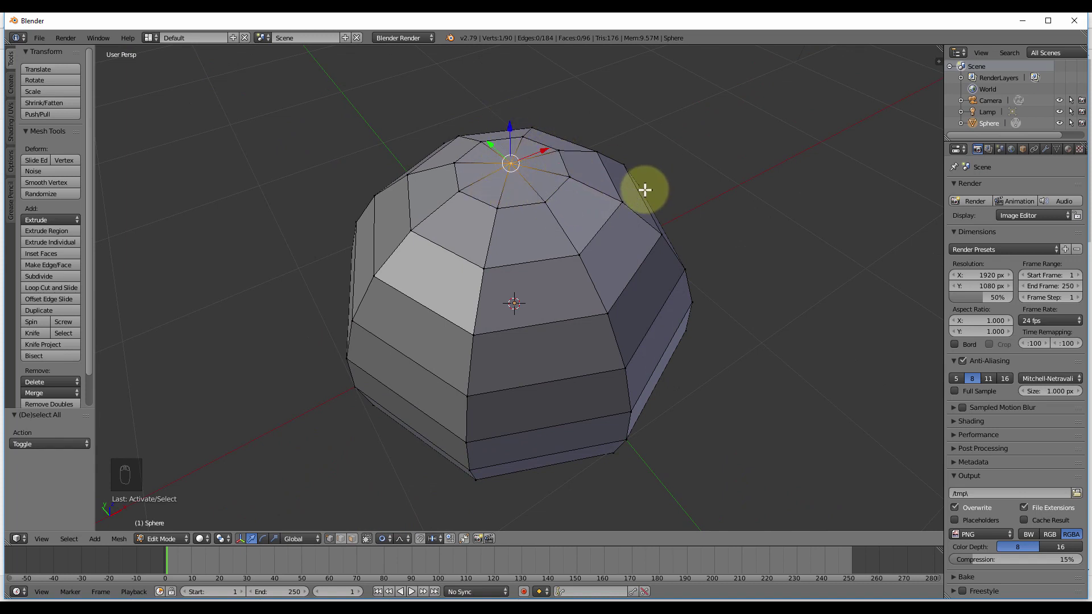
middle_drag(638, 185, 641, 222)
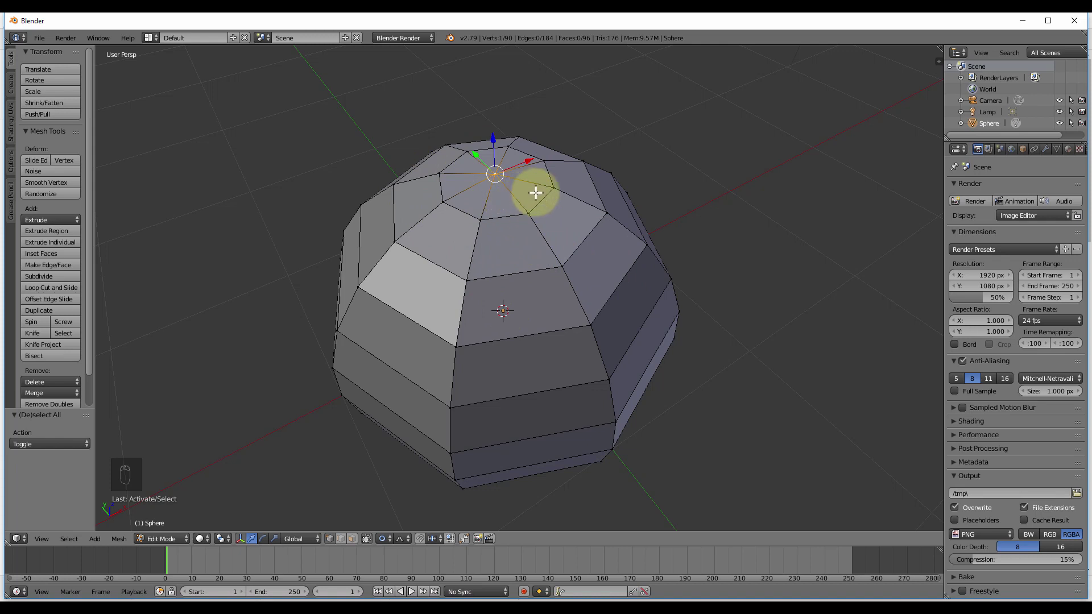
key(g)
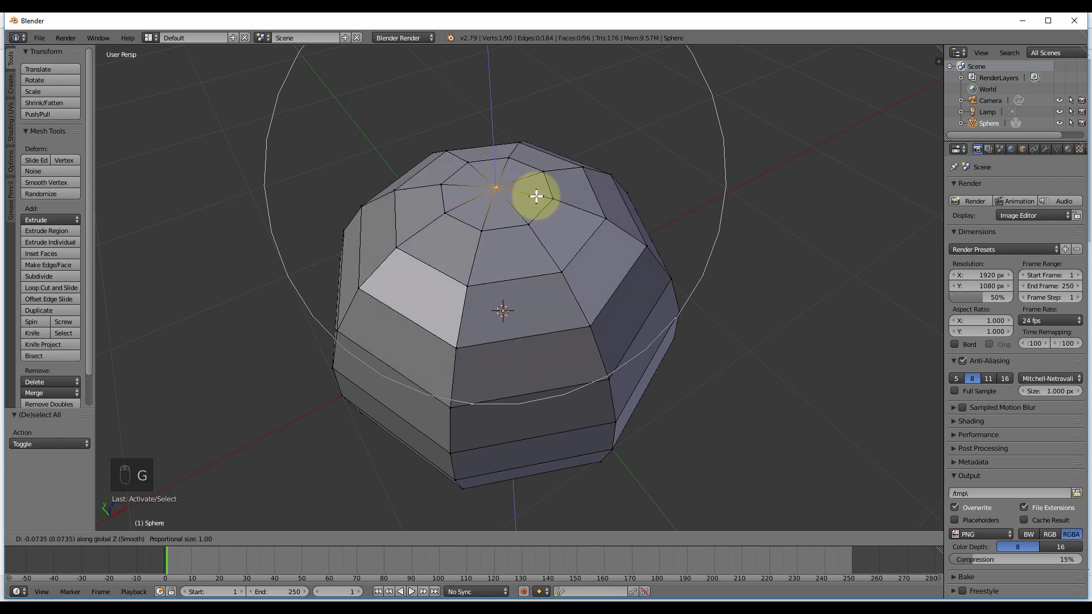
scroll(539, 183, up, 4)
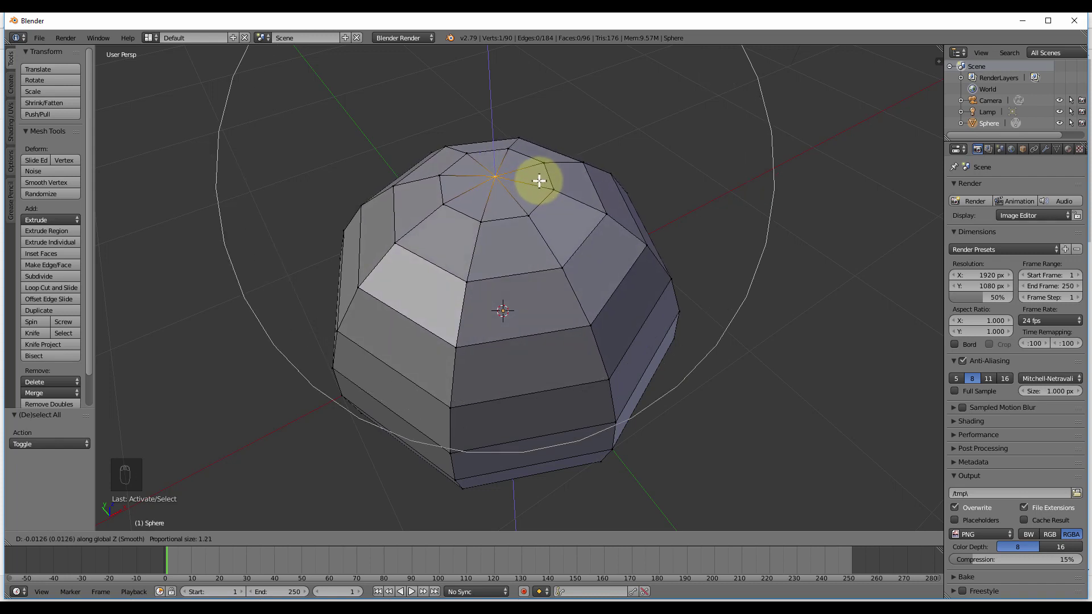
scroll(537, 180, up, 5)
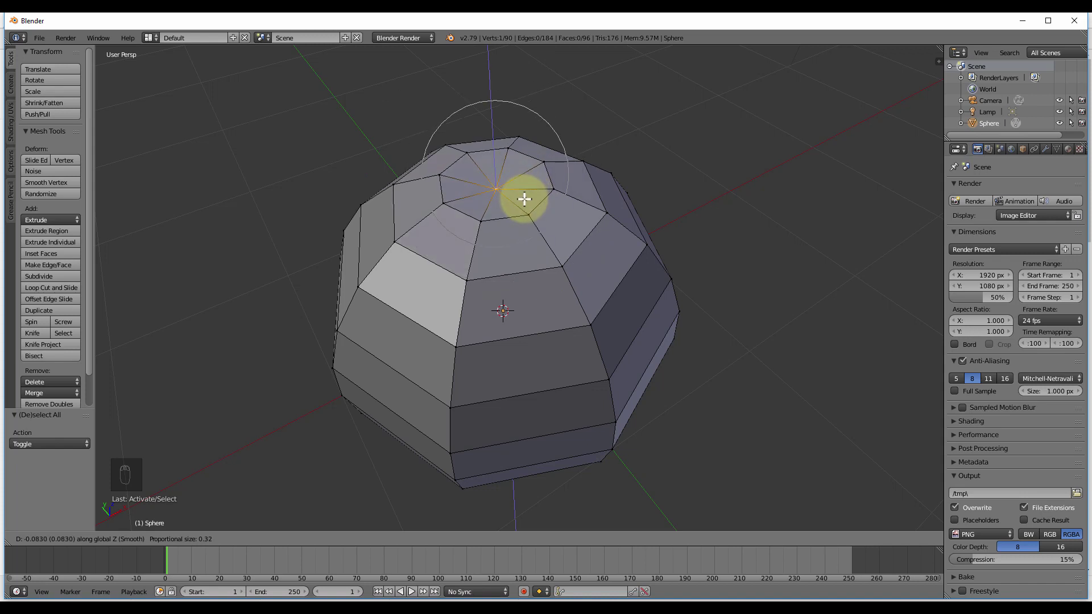
scroll(523, 226, down, 3)
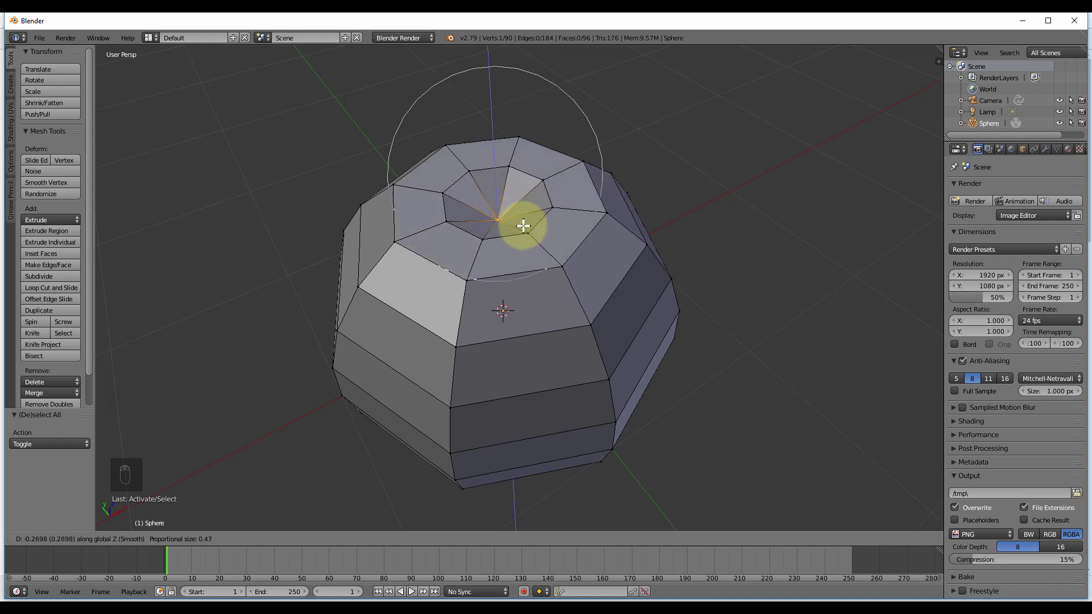
scroll(522, 223, up, 2)
scroll(522, 222, down, 3)
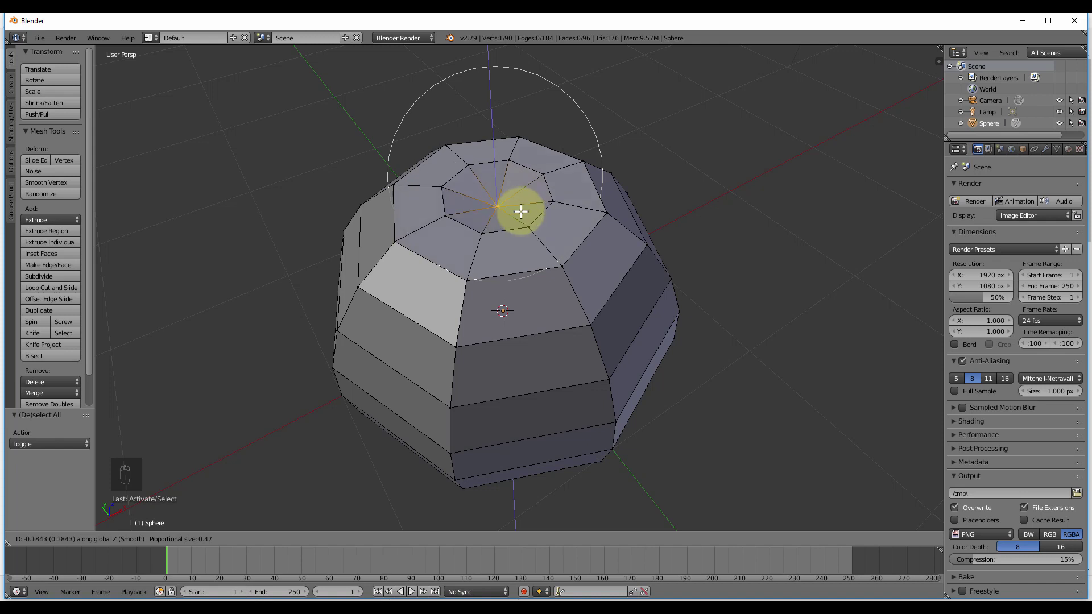
click(519, 244)
- Move the top pole vertex down a further 0.075 along global Z with a proportional size of 1.00
key(g)
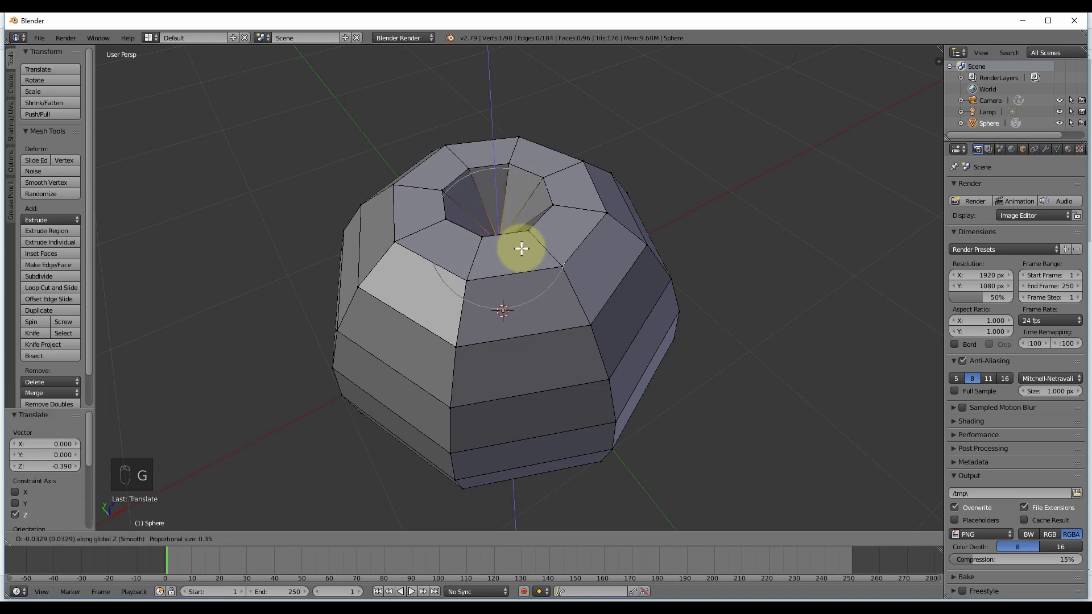
scroll(522, 247, down, 6)
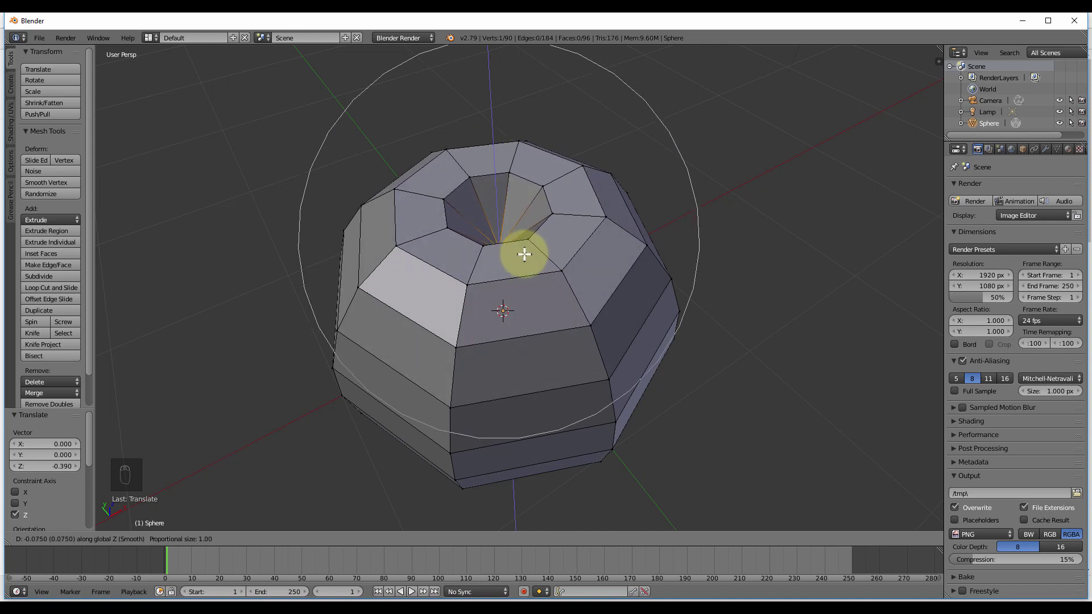
click(523, 254)
- Select the pole vertex at the sphere's bottom and move it up about 0.217 along global Z with a small proportional size of about 0.24
middle_drag(493, 298, 370, 265)
mouse_move(452, 268)
middle_down()
mouse_move(524, 261)
mouse_move(443, 271)
middle_up()
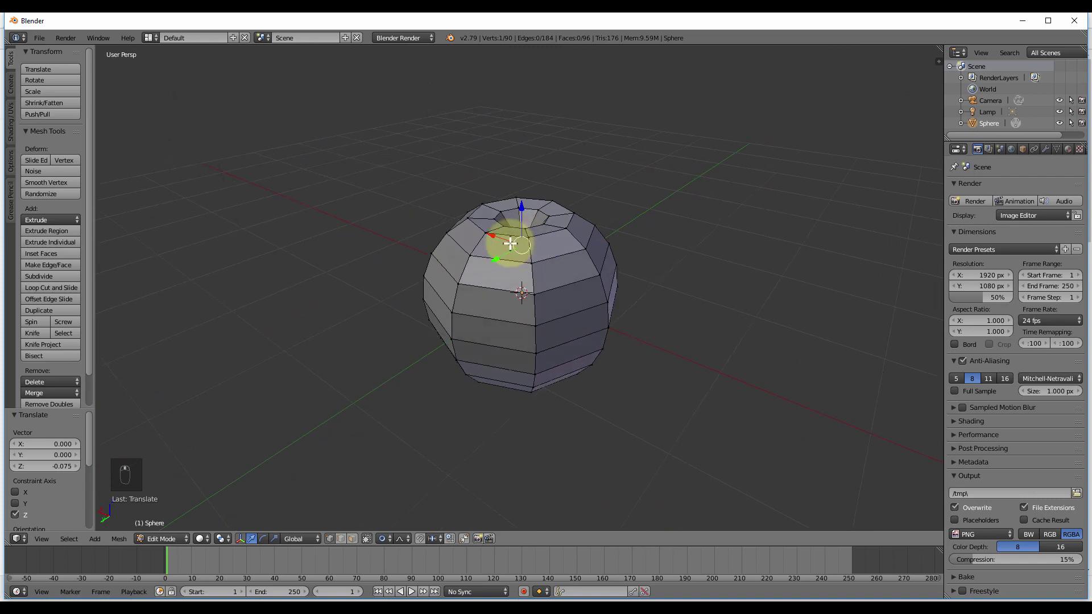
middle_drag(510, 243, 480, 189)
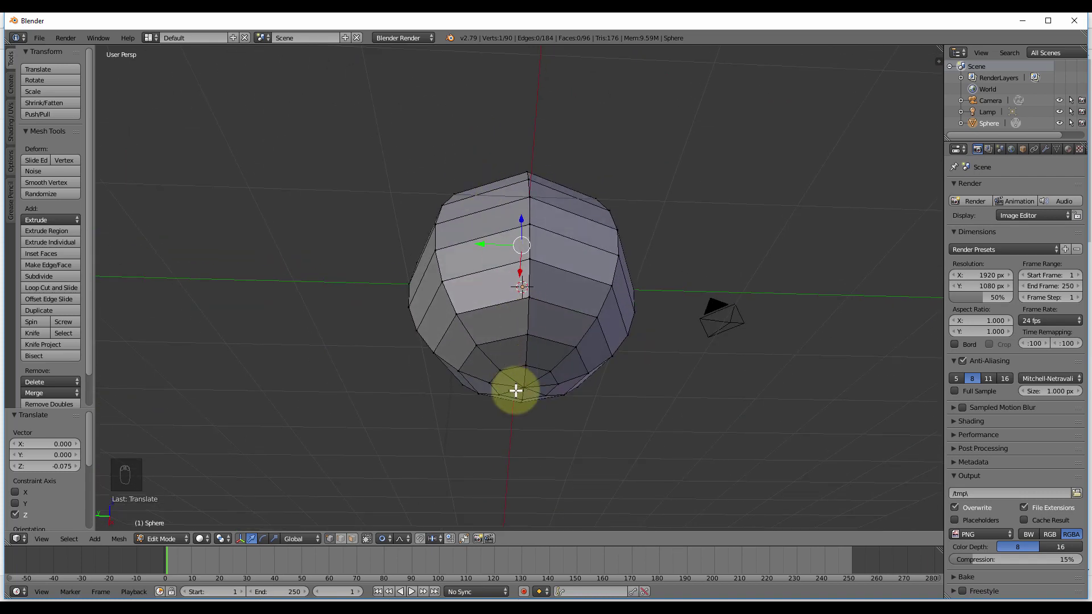
scroll(515, 391, up, 3)
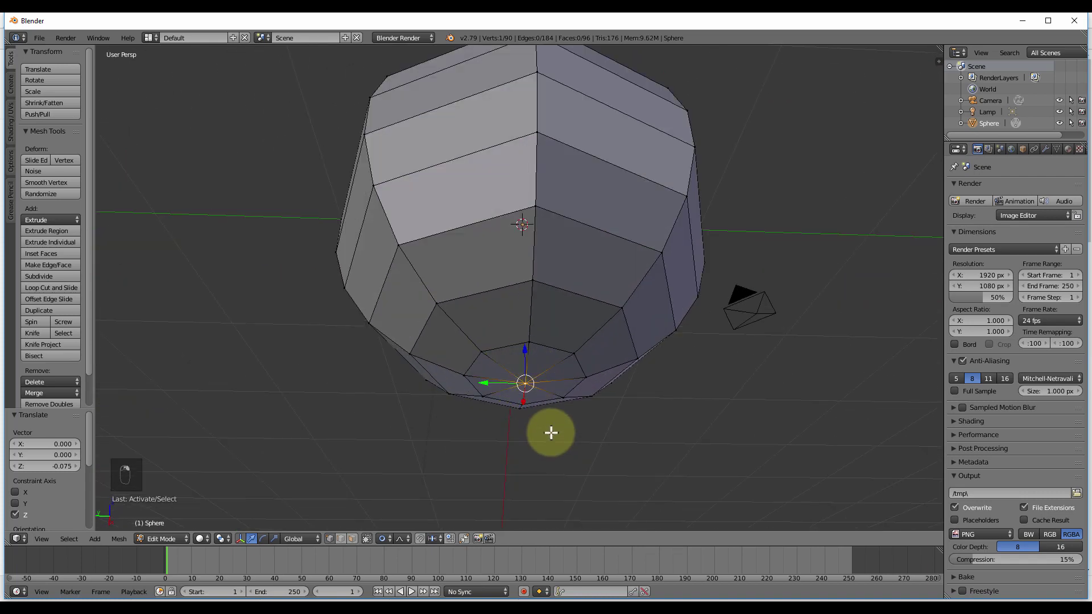
middle_drag(551, 433, 503, 411)
key(g)
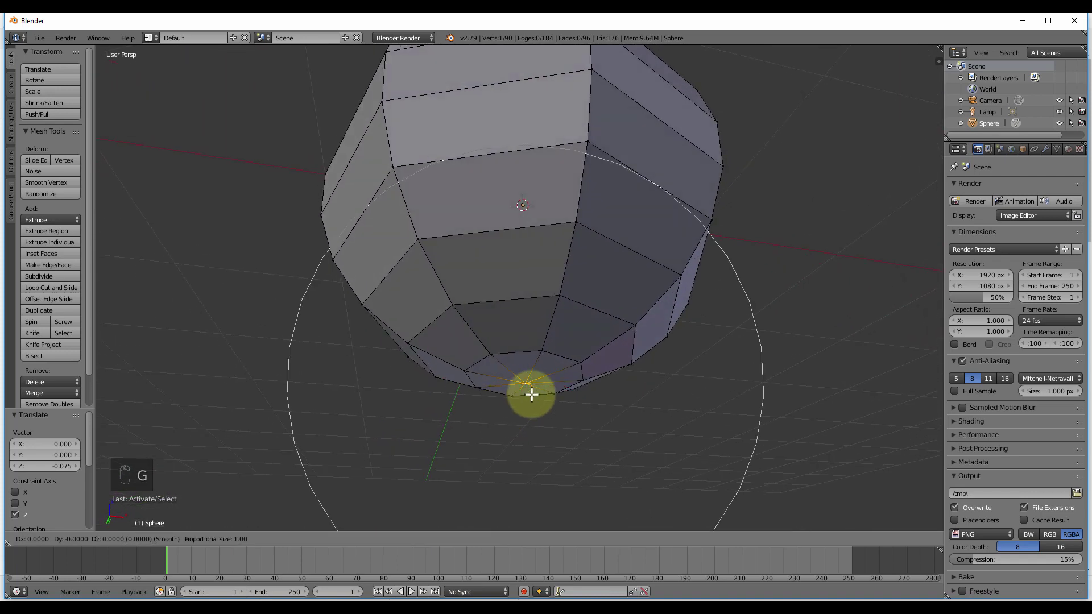
scroll(531, 374, down, 4)
scroll(531, 373, up, 11)
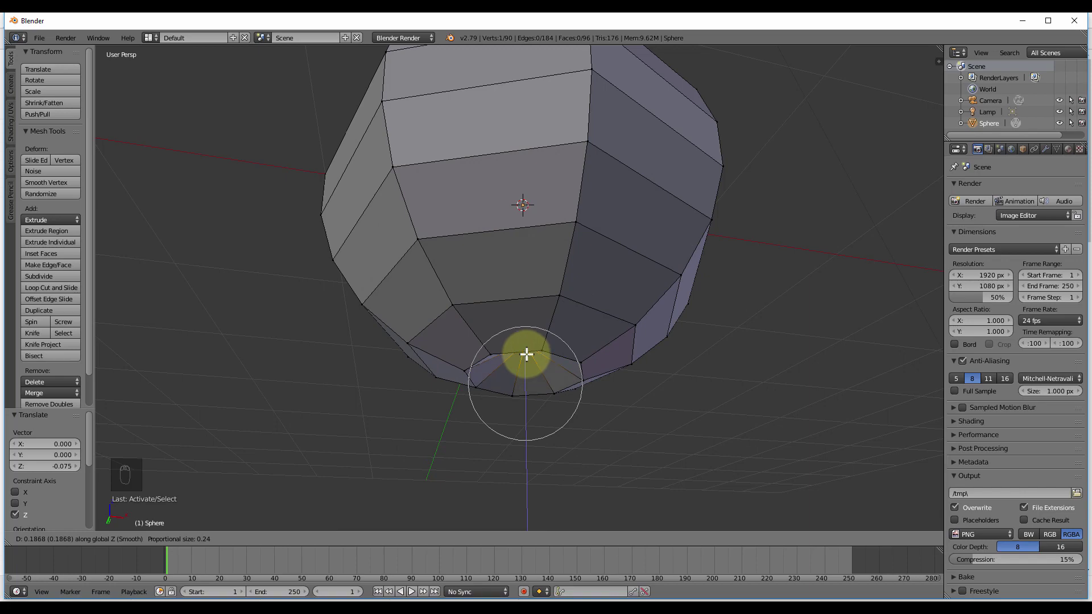
click(526, 348)
- Raise the bottom pole vertex another 0.063 or so along global Z with a wider proportional size of about 0.68
middle_drag(553, 359, 582, 344)
key(g)
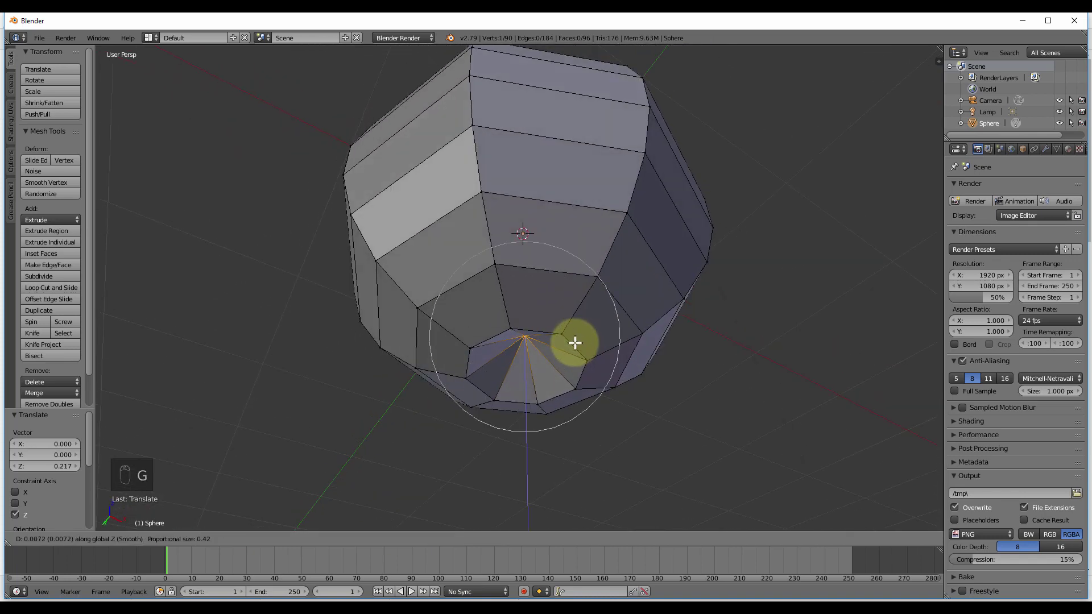
scroll(569, 348, down, 11)
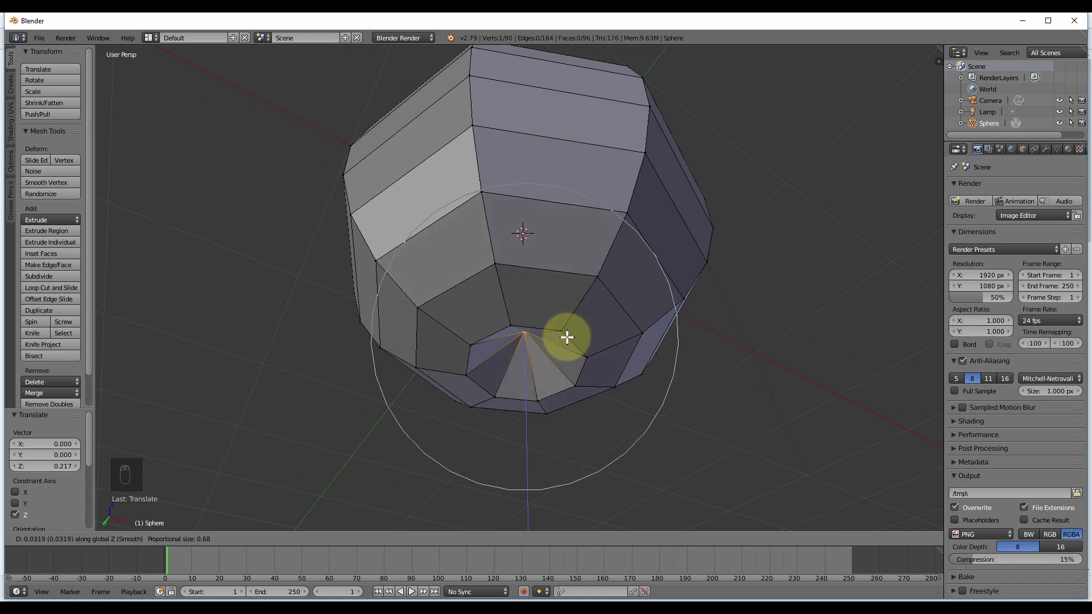
click(595, 297)
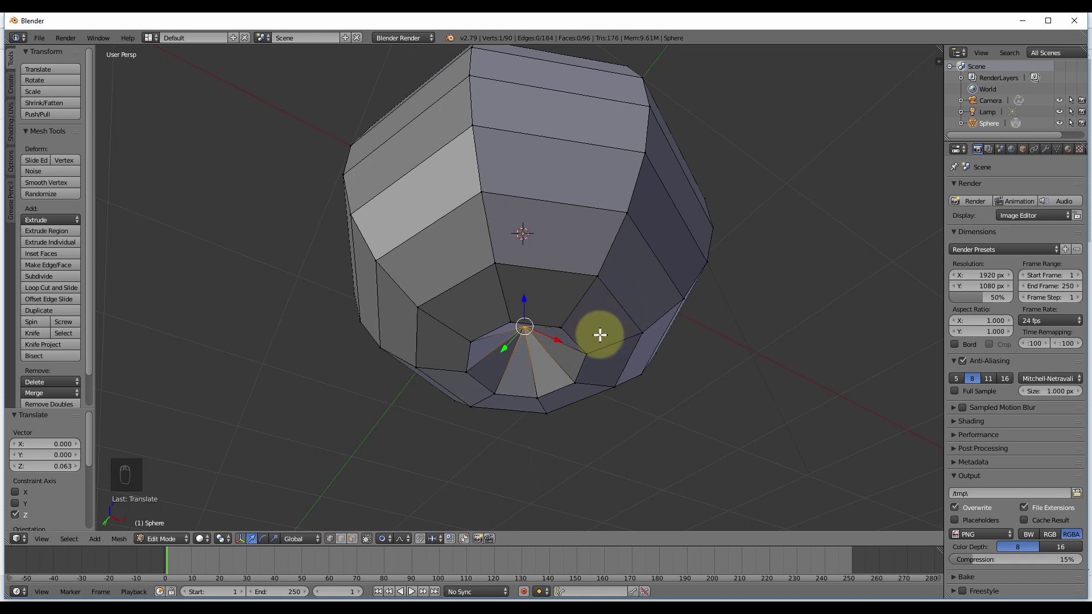
- Check the shape in Object Mode, return to Edit Mode and grow the bottom pole selection by two rings of faces
key(Tab)
middle_drag(595, 318, 623, 363)
scroll(656, 401, down, 5)
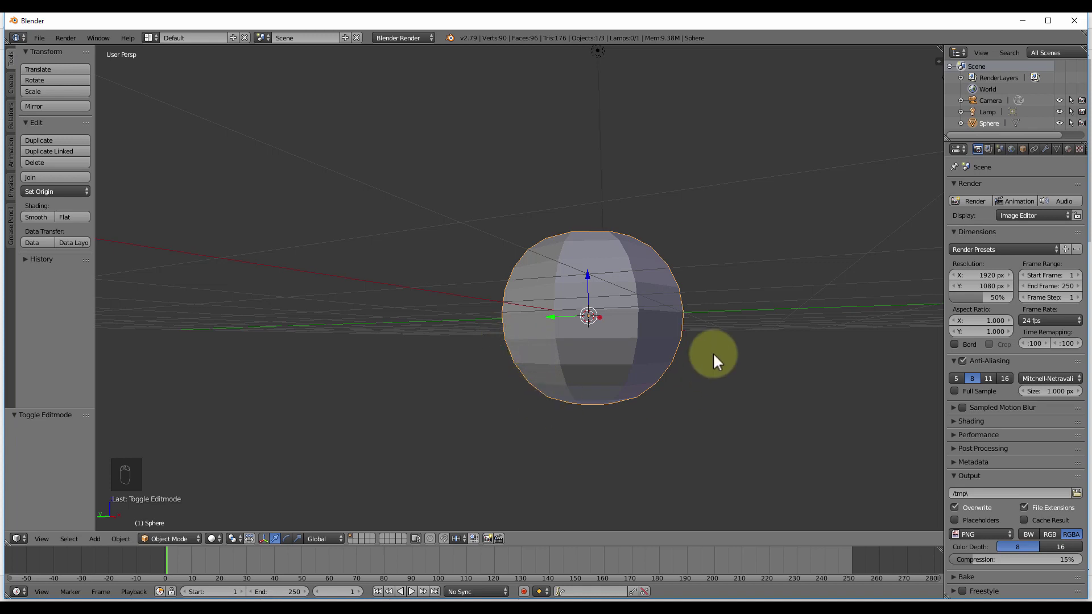
middle_drag(678, 358, 662, 270)
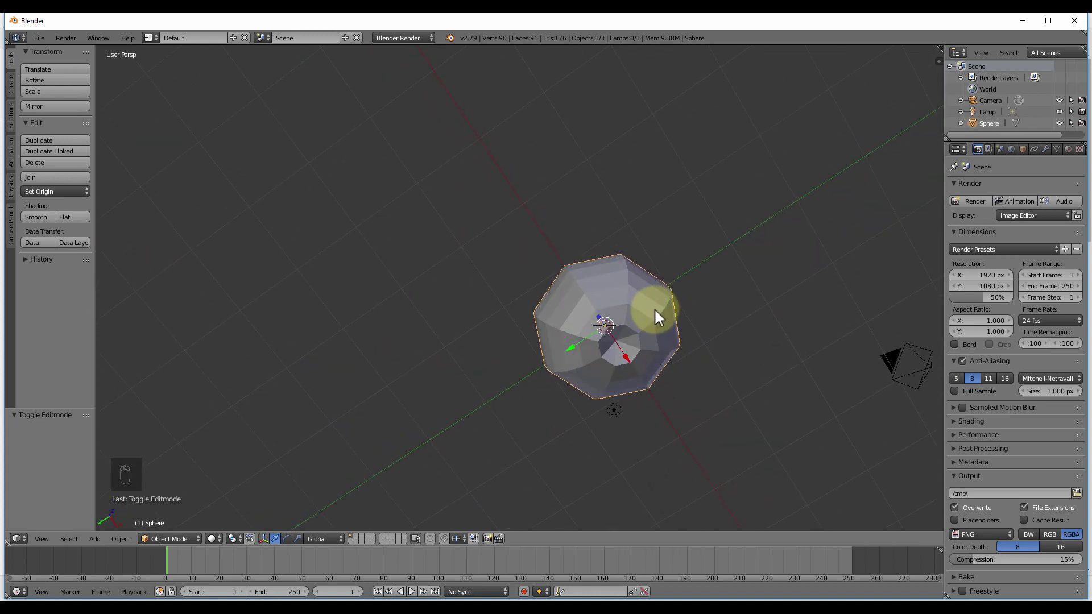
key(Tab)
middle_drag(637, 353, 620, 308)
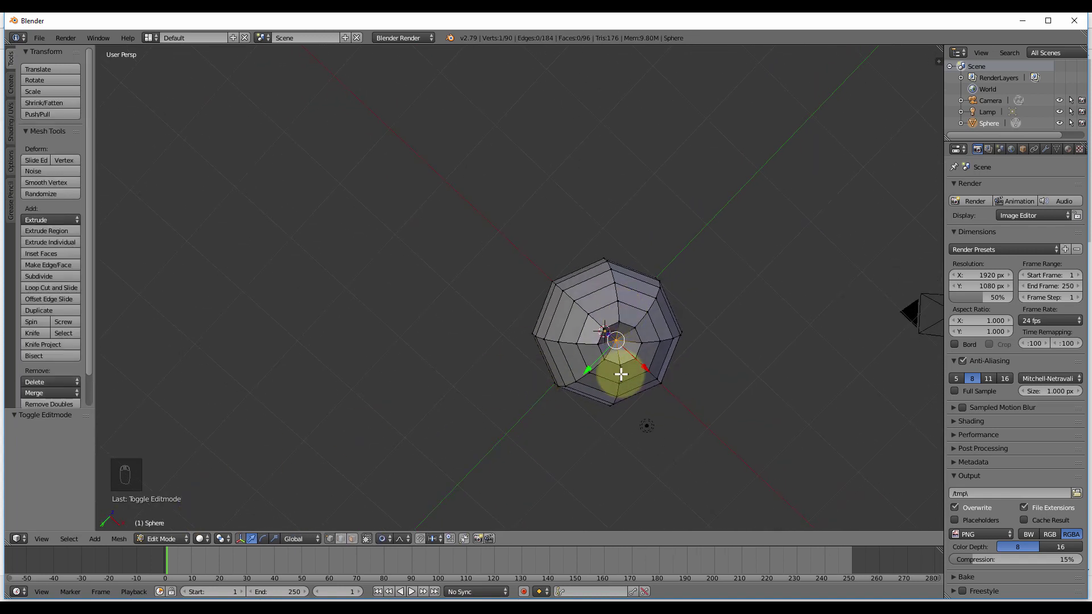
middle_drag(622, 377, 609, 360)
scroll(626, 337, up, 3)
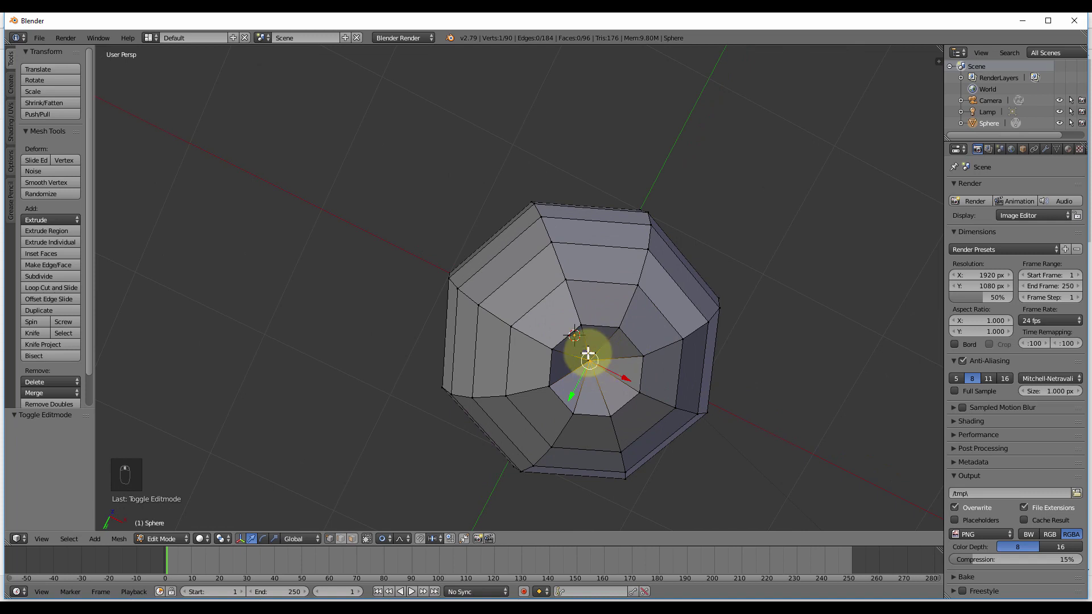
key(ctrl+KP_Add)
key(ctrl+KP_Add)
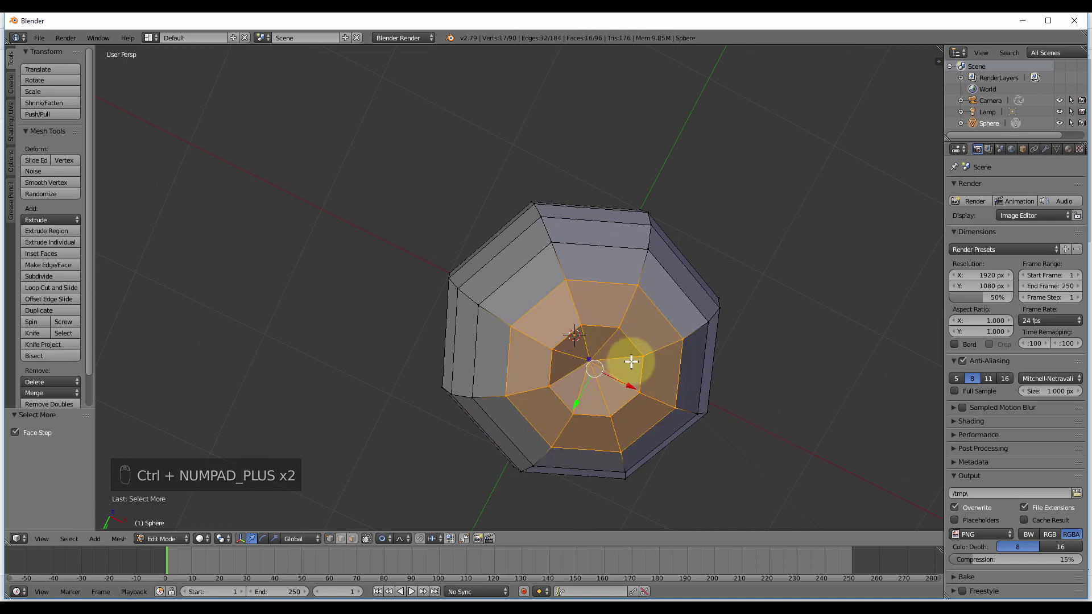
- Scale the selected bottom faces to about 0.844 with a proportional size of 1.21 to taper the apple's lower half
middle_drag(632, 361, 675, 385)
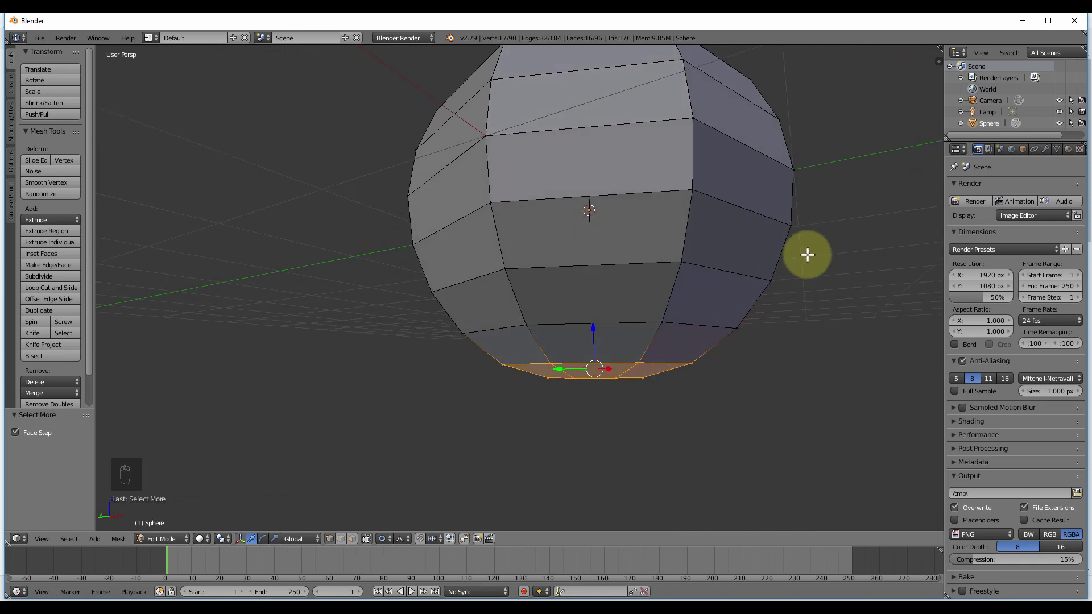
key(s)
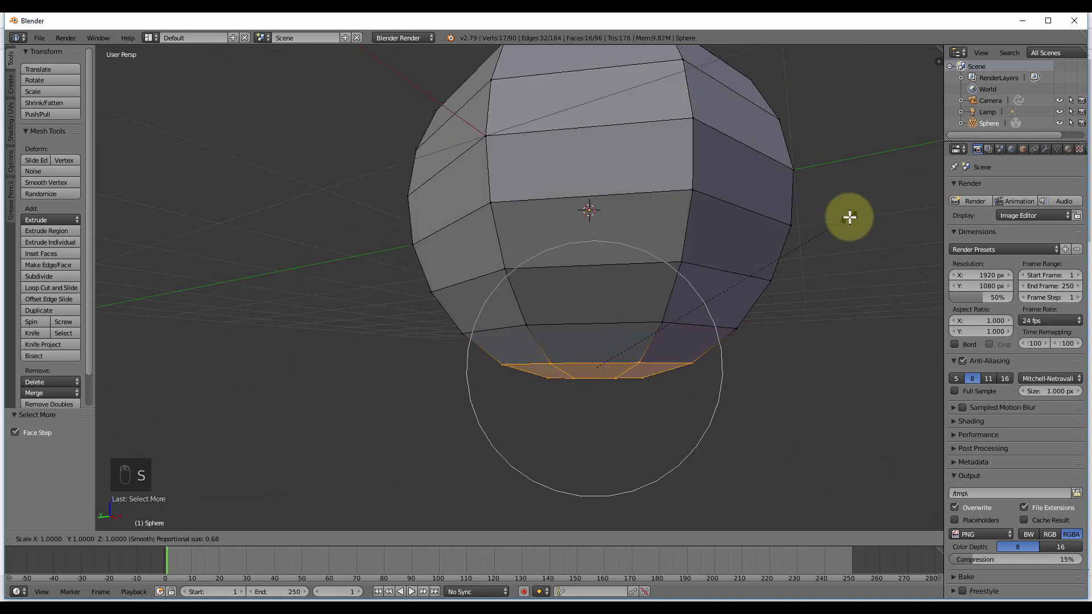
scroll(828, 236, up, 3)
scroll(824, 243, down, 6)
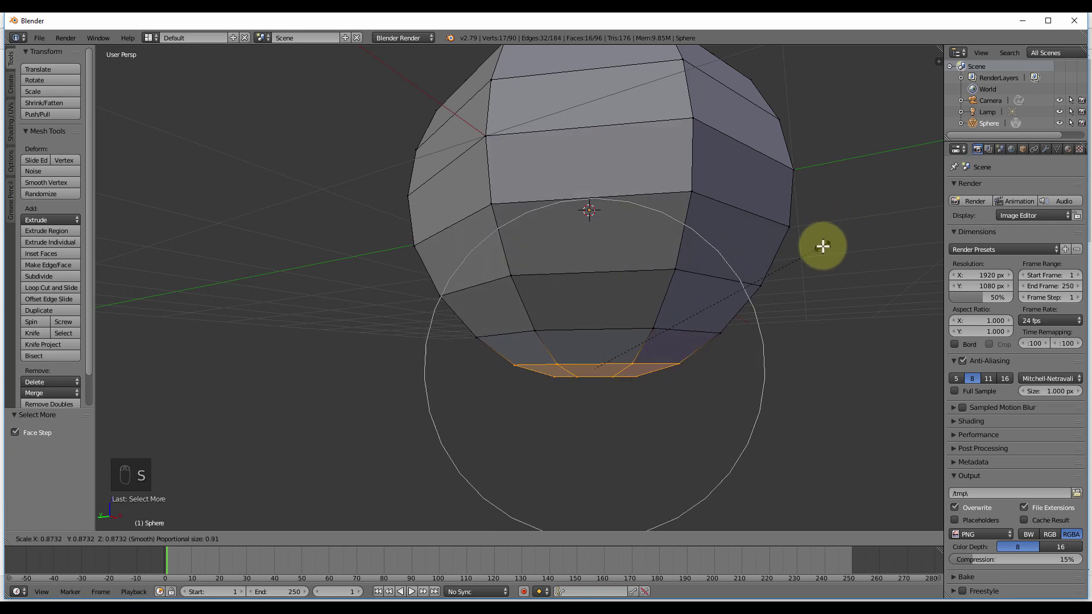
scroll(823, 246, down, 3)
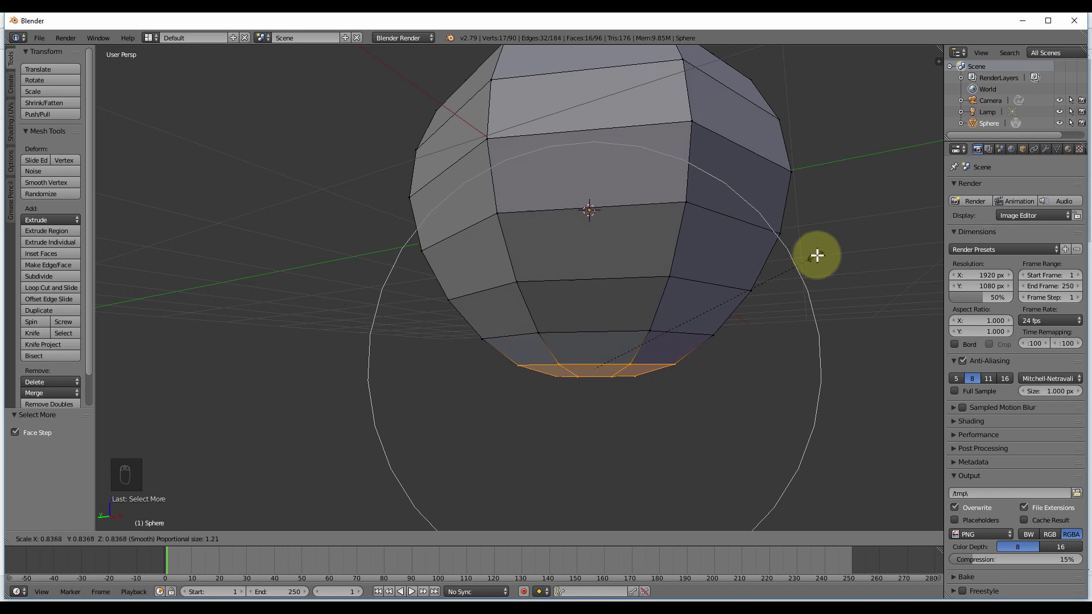
click(815, 254)
- Move the selected bottom faces up about 0.105 along global Z with the same proportional falloff
middle_drag(790, 273, 612, 324)
scroll(621, 310, down, 6)
scroll(624, 326, up, 4)
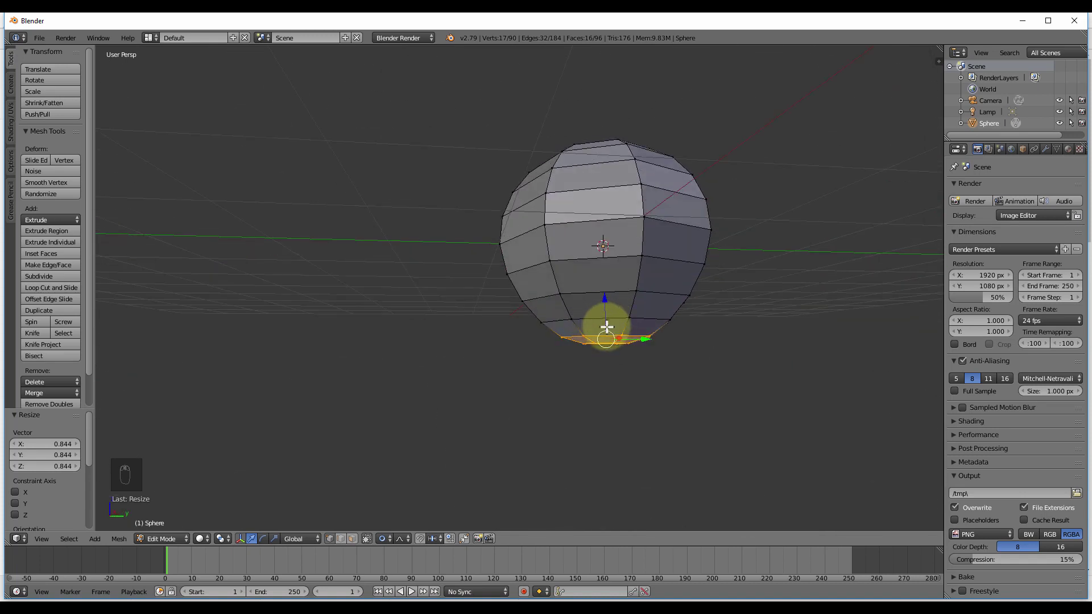
key(g)
key(z)
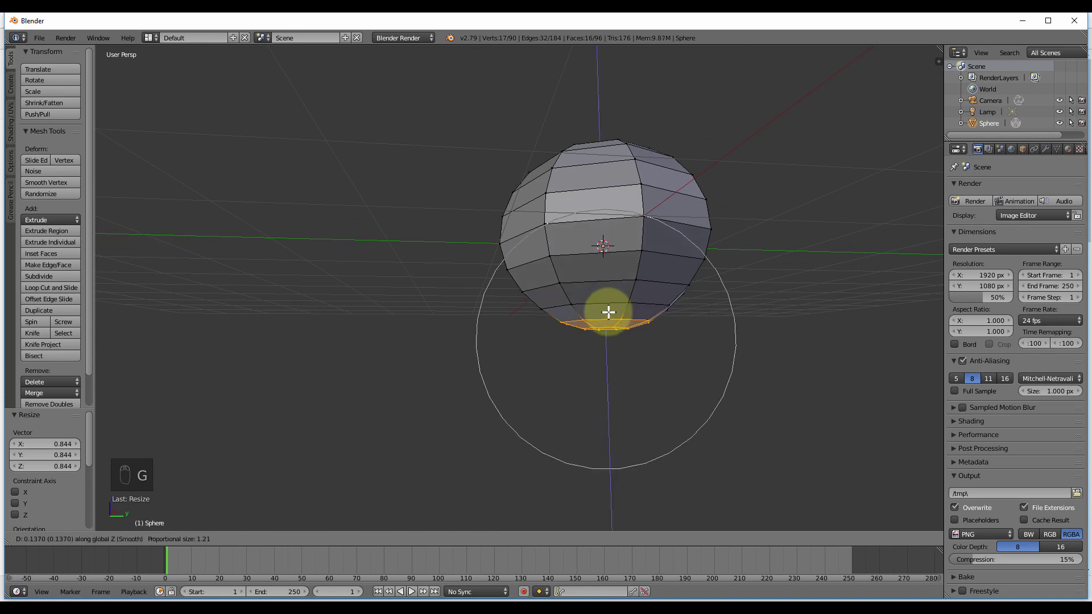
click(610, 315)
- Switch to the browser to compare the mesh with the apple image results, and return to Blender
mouse_move(616, 309)
middle_down()
mouse_move(658, 317)
mouse_move(548, 305)
middle_up()
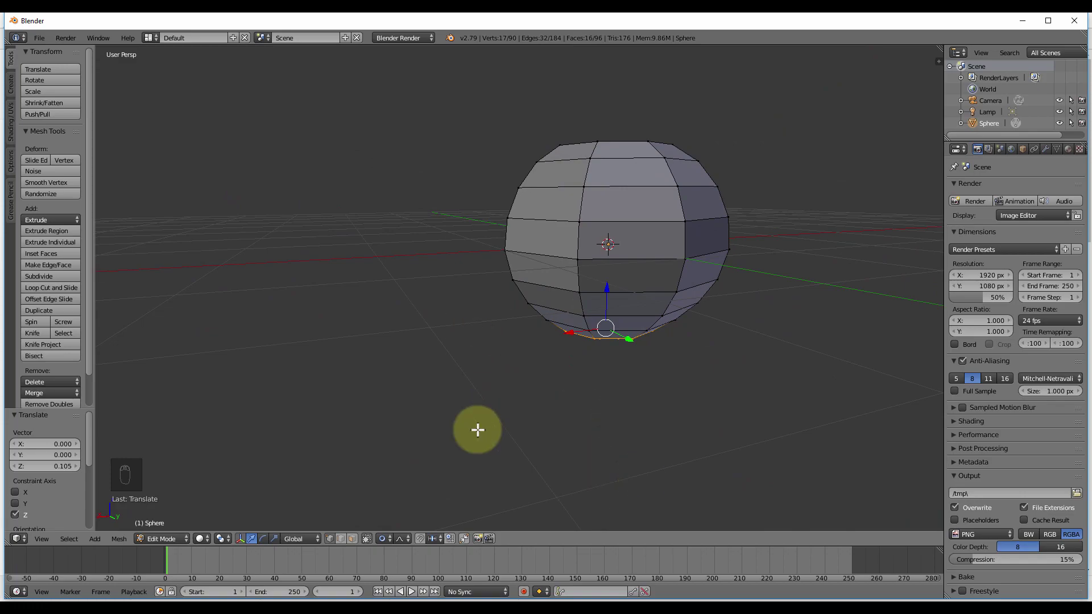
click(474, 609)
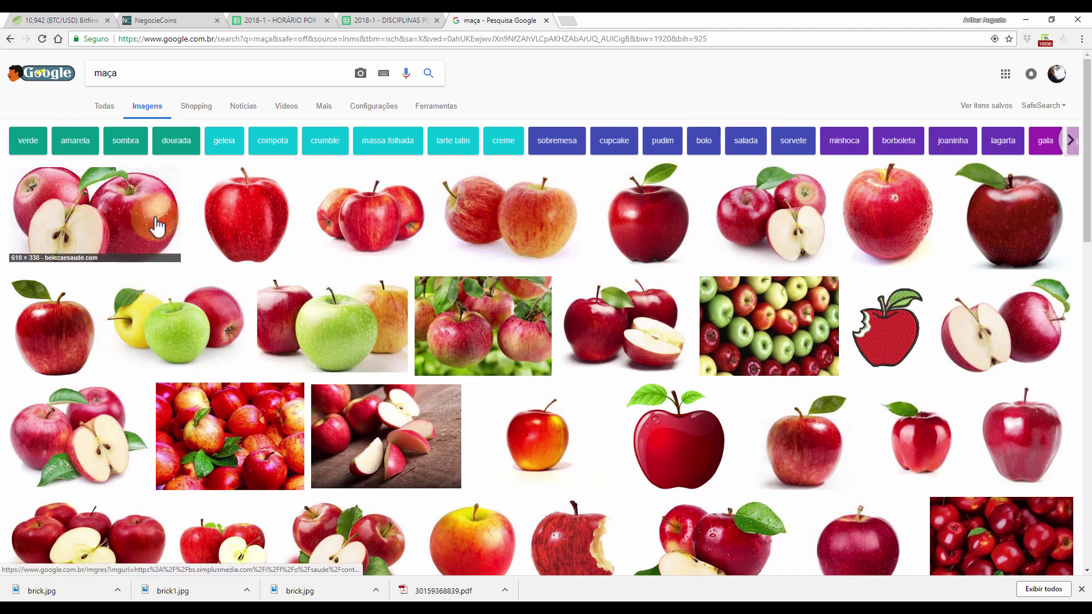
click(745, 611)
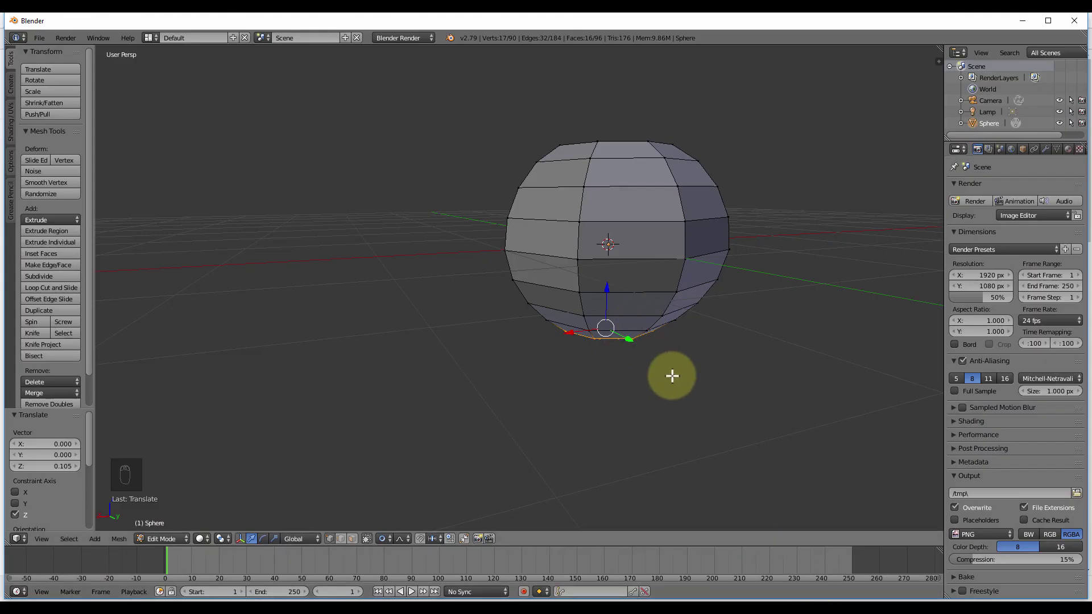
- Leave Edit Mode and apply smooth shading to the apple mesh
middle_drag(672, 375, 601, 397)
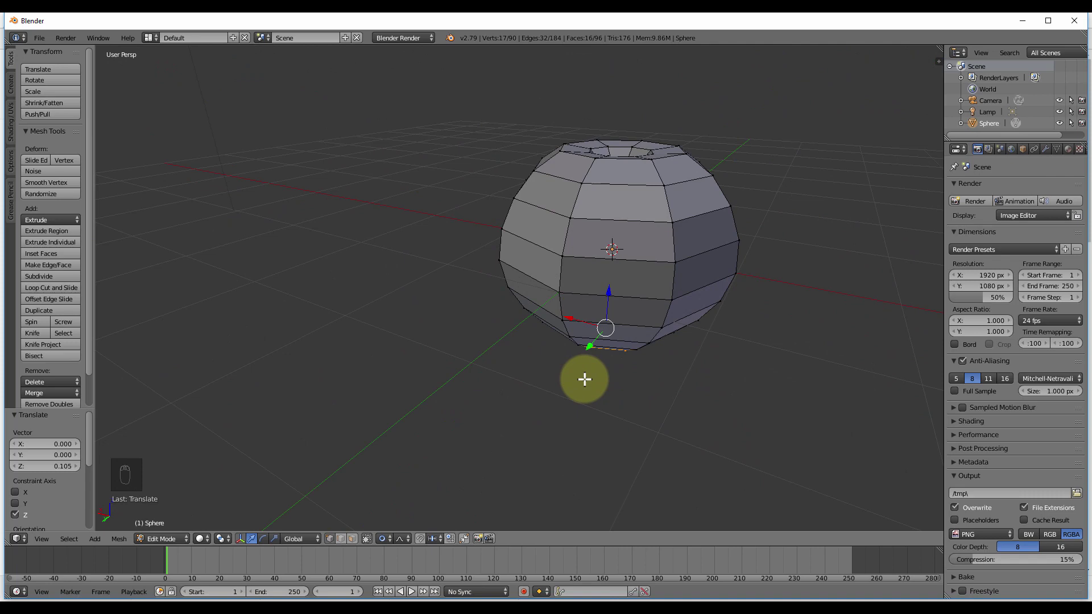
middle_drag(675, 341, 570, 320)
key(Tab)
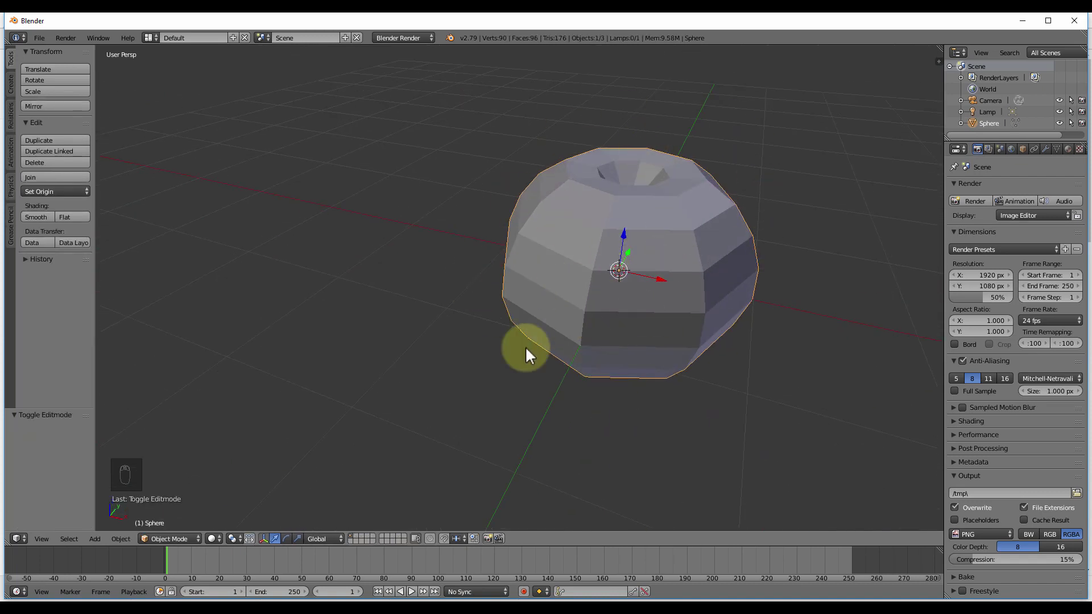
click(37, 216)
mouse_move(421, 268)
middle_down()
mouse_move(339, 261)
mouse_move(438, 284)
mouse_move(451, 257)
mouse_move(431, 262)
mouse_move(400, 320)
middle_up()
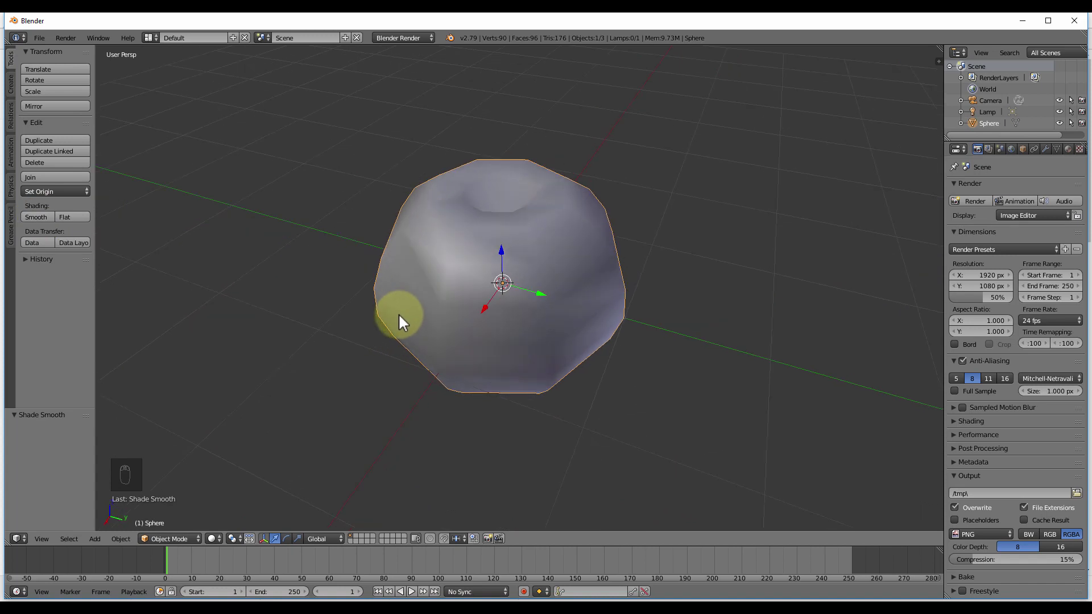
- Add a Subdivision Surface modifier to the apple and set its View subdivisions to 3
click(1044, 149)
click(1009, 187)
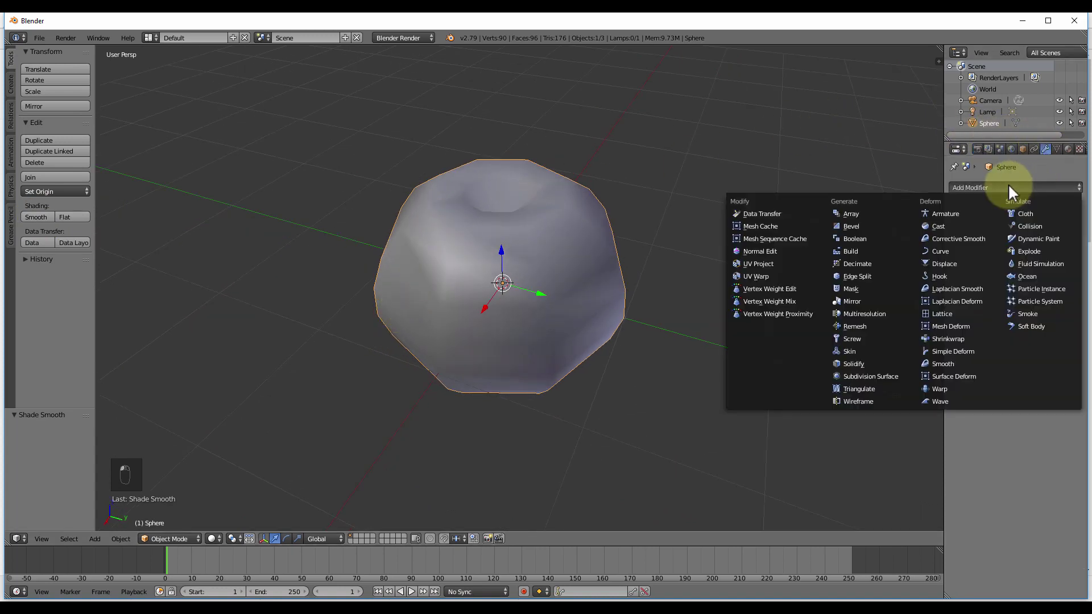
click(865, 375)
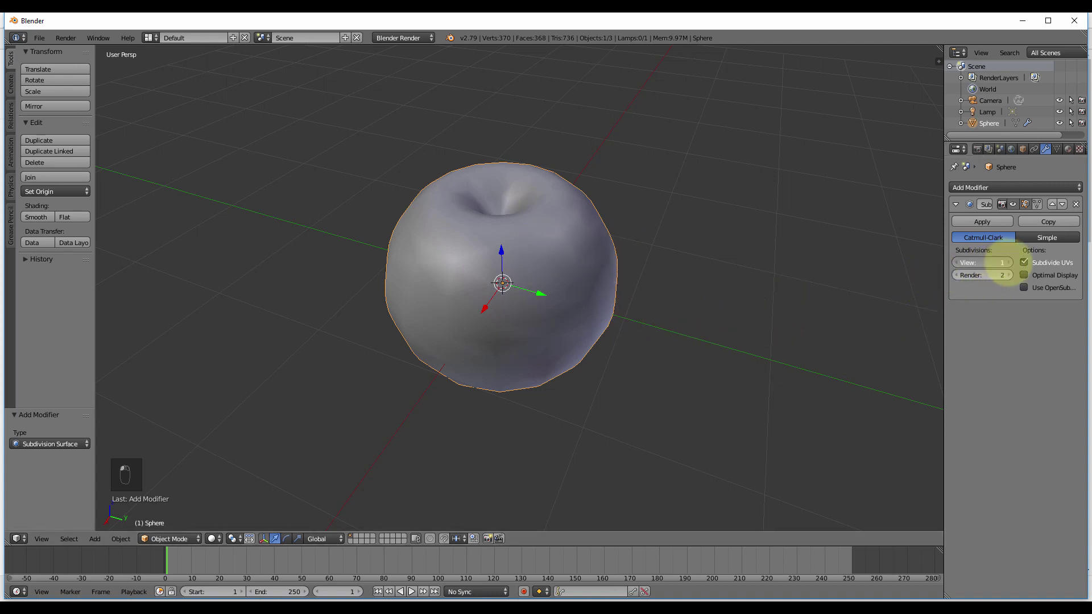
click(1008, 262)
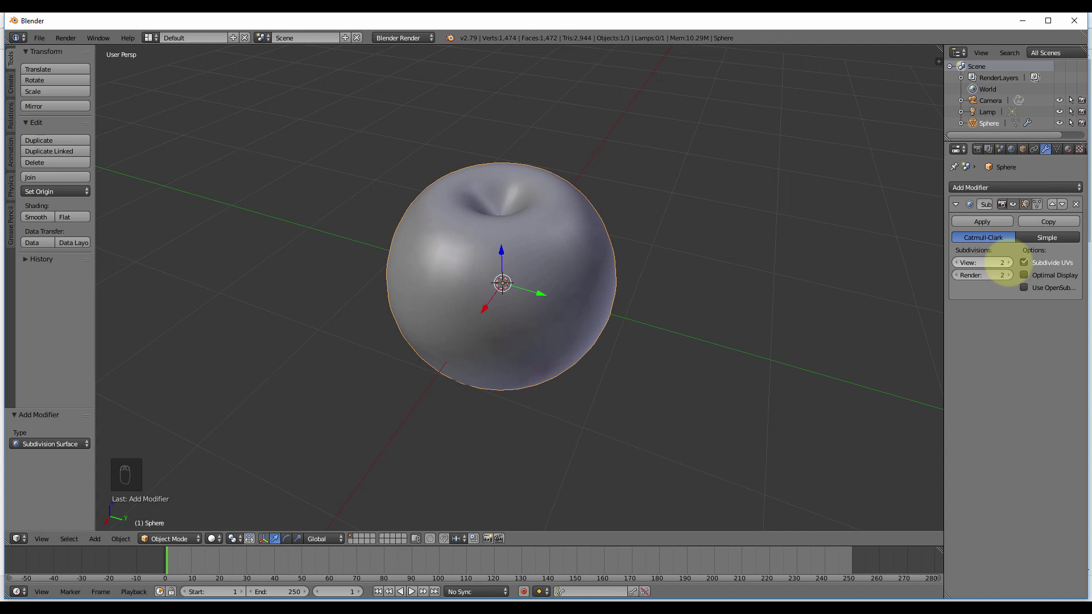
click(1009, 262)
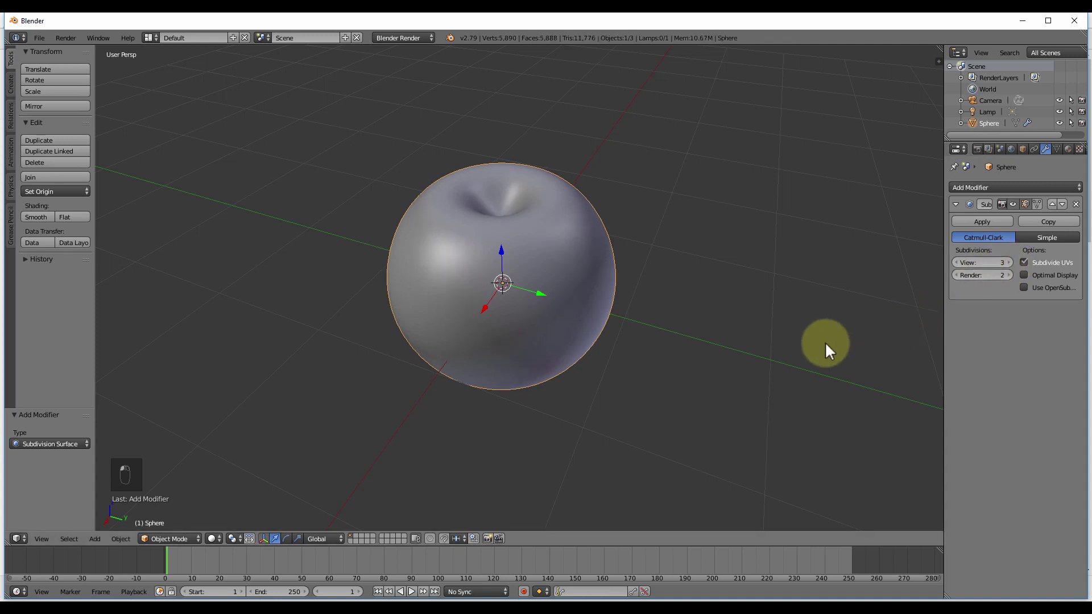
- Show the 3D view's properties and enable Matcap in its Shading settings
middle_drag(824, 341, 641, 374)
mouse_move(605, 302)
middle_down()
mouse_move(582, 204)
mouse_move(586, 149)
mouse_move(633, 227)
mouse_move(605, 317)
mouse_move(534, 366)
mouse_move(564, 394)
mouse_move(591, 232)
mouse_move(623, 234)
mouse_move(670, 288)
mouse_move(517, 337)
mouse_move(523, 373)
mouse_move(506, 240)
mouse_move(476, 347)
mouse_move(449, 360)
mouse_move(443, 379)
mouse_move(461, 334)
mouse_move(449, 394)
mouse_move(430, 348)
middle_up()
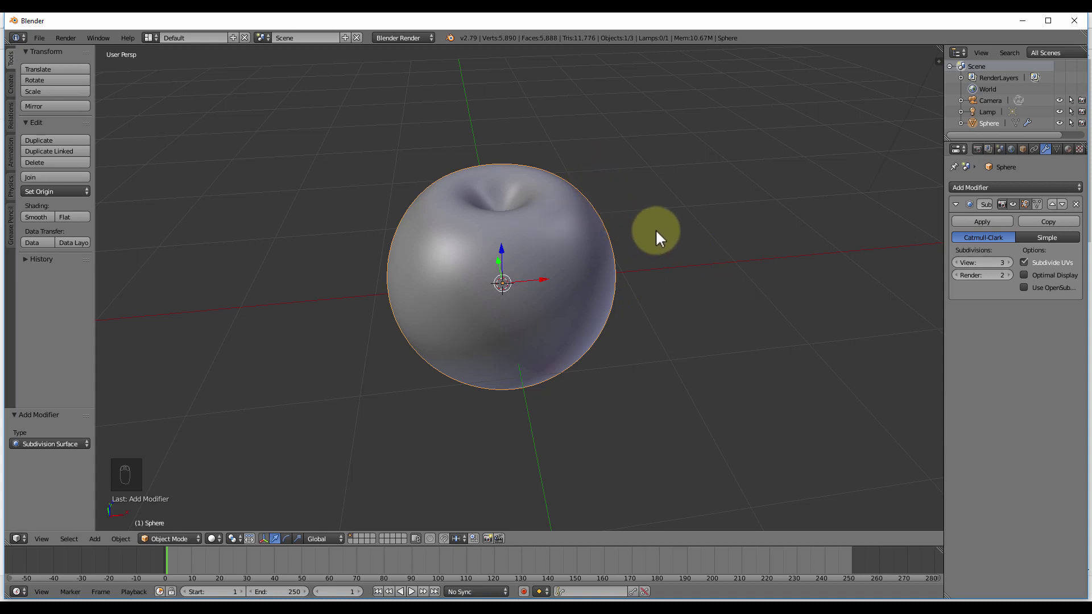
key(n)
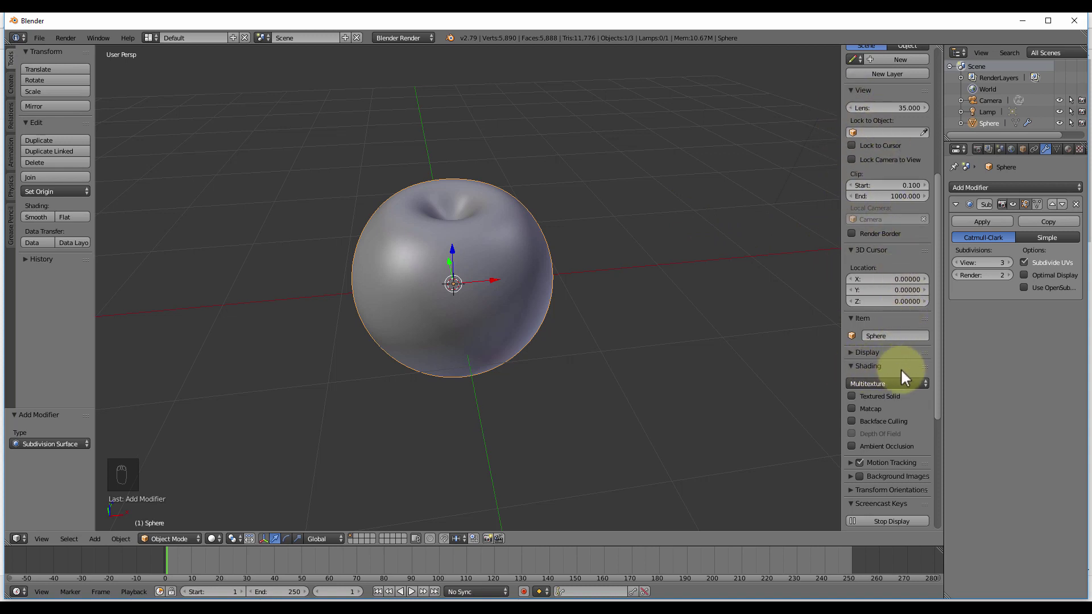
click(851, 365)
click(851, 366)
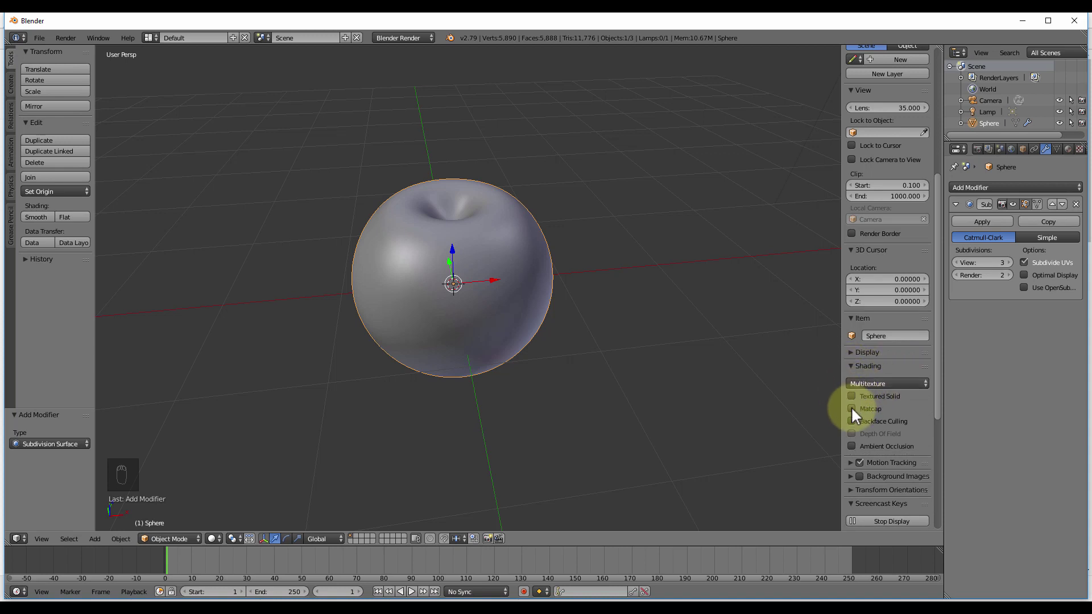
click(852, 408)
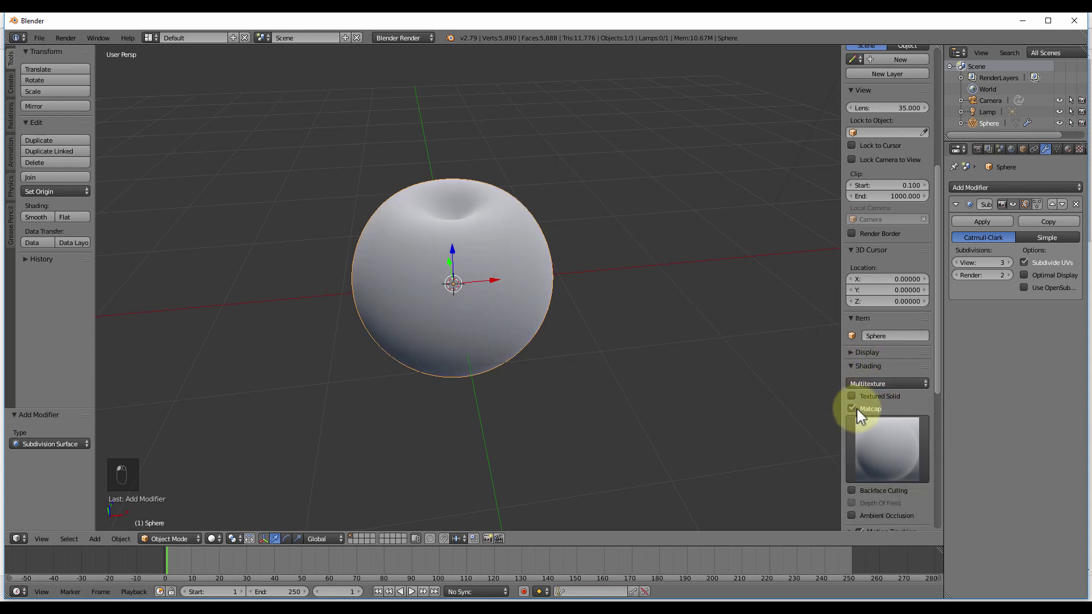
- Try a dark red matcap on the apple, and settle on the glossy bright red one
click(883, 452)
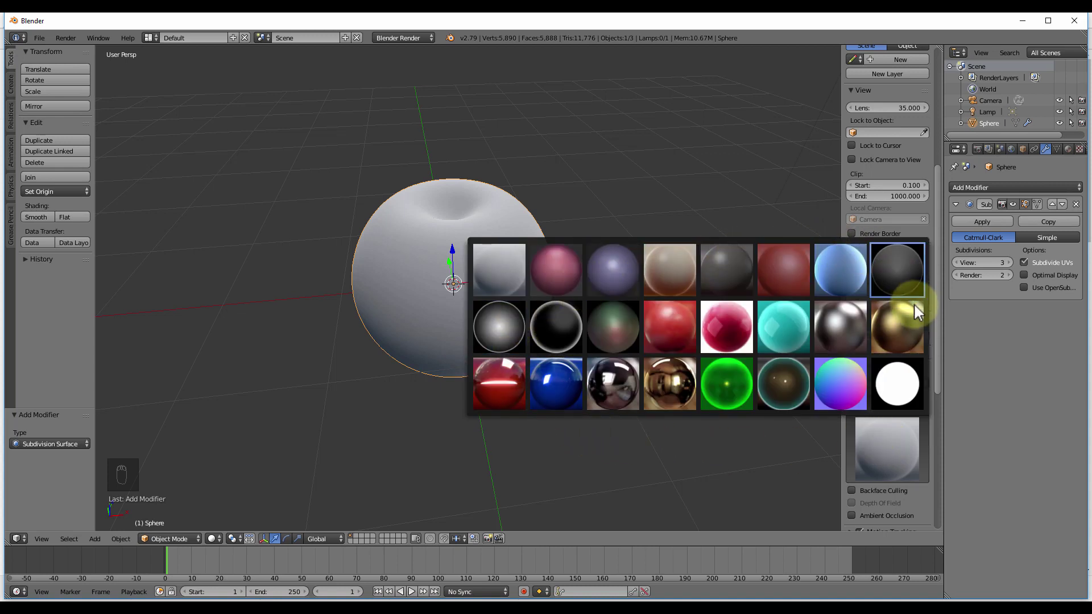
click(773, 282)
middle_drag(578, 333, 463, 271)
click(881, 437)
click(670, 318)
scroll(463, 271, up, 5)
middle_drag(561, 324, 573, 211)
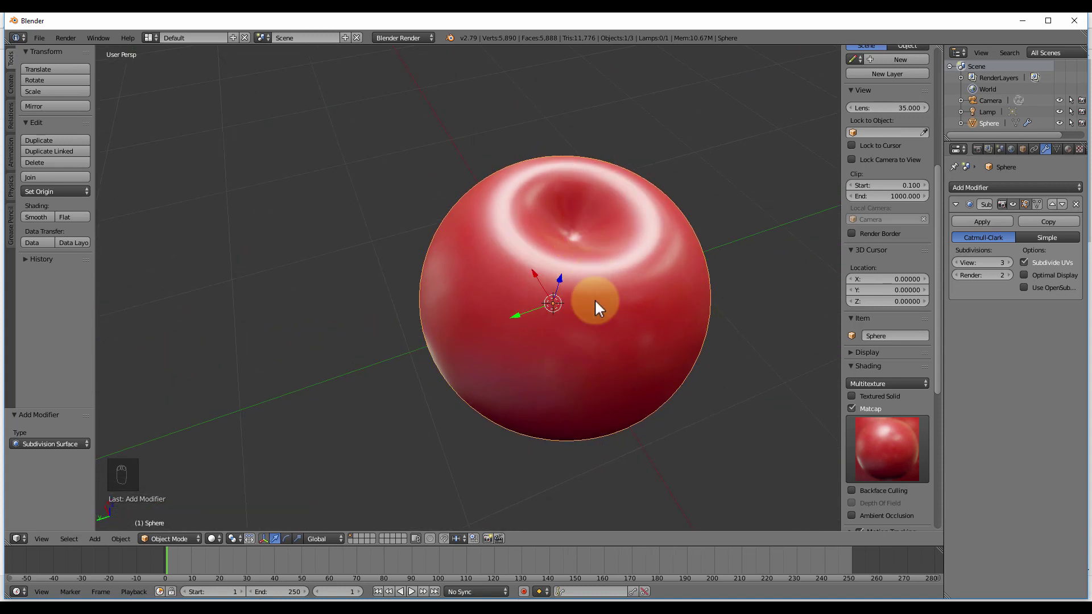
mouse_move(596, 302)
middle_down()
mouse_move(586, 377)
mouse_move(580, 311)
middle_up()
- Switch to the browser to compare the red apple with the apple image results, and return to Blender
key(alt+Tab)
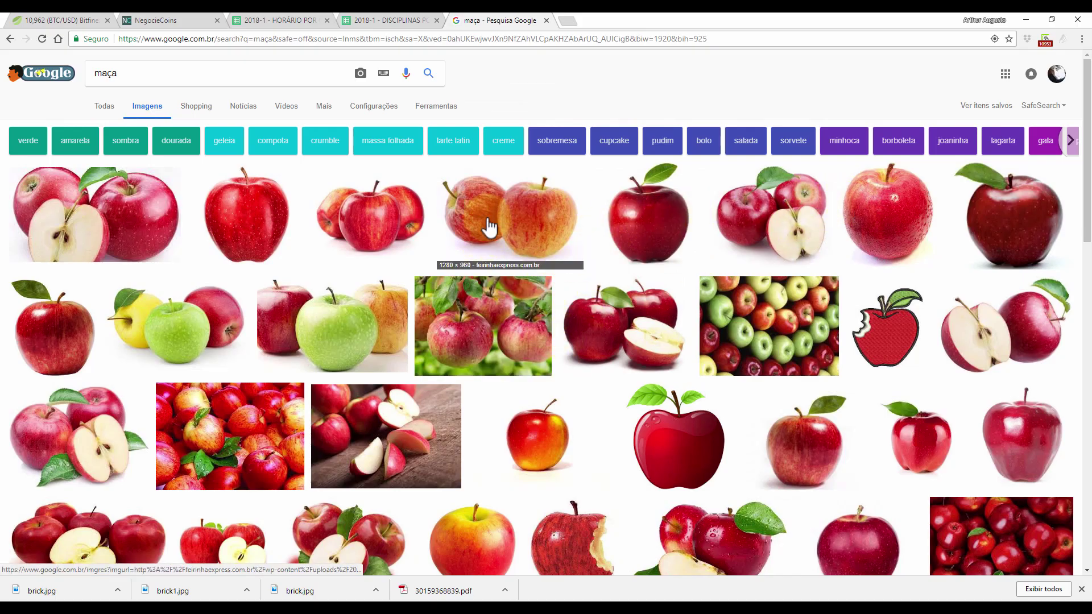
click(459, 205)
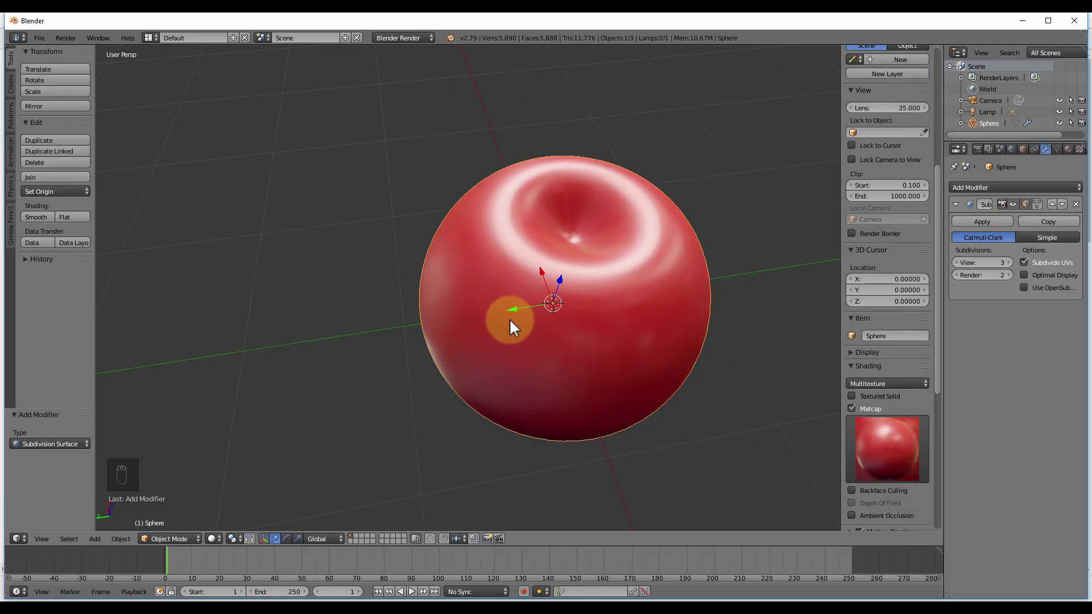
mouse_move(599, 369)
middle_down()
mouse_move(565, 325)
mouse_move(574, 369)
mouse_move(559, 401)
mouse_move(538, 359)
mouse_move(554, 318)
mouse_move(551, 380)
mouse_move(547, 365)
middle_up()
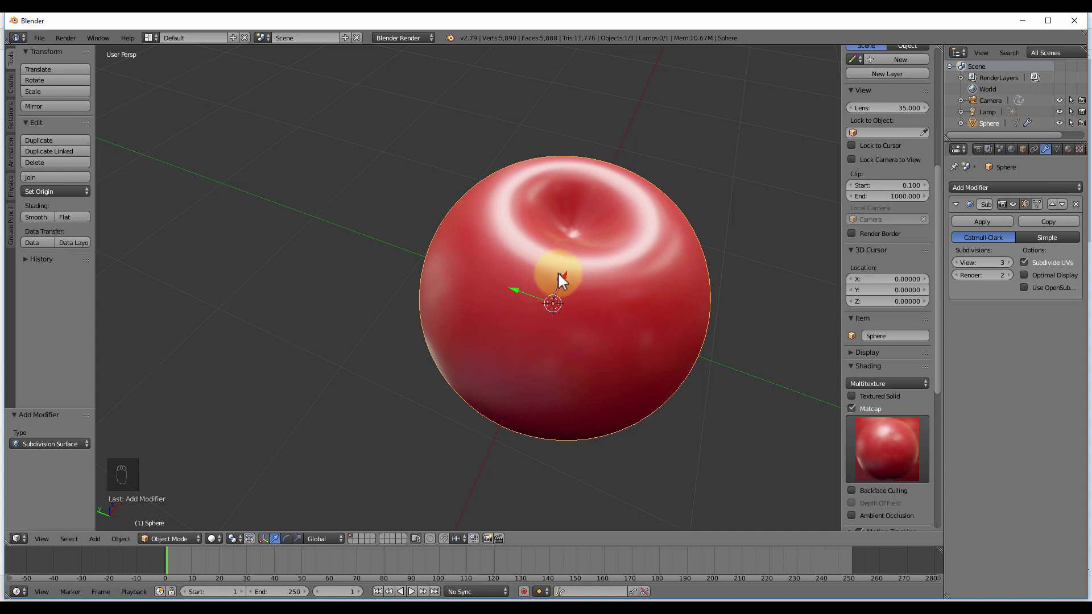
middle_drag(560, 274, 596, 326)
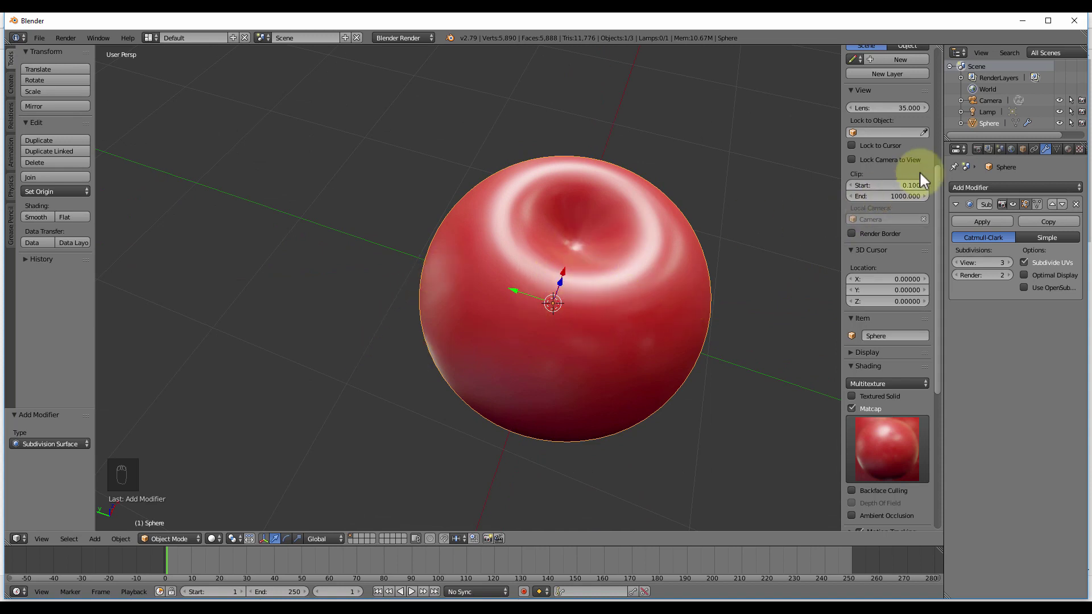
- Turn off the Subdivision Surface modifier's viewport display and enter Edit Mode on the apple mesh
click(1012, 203)
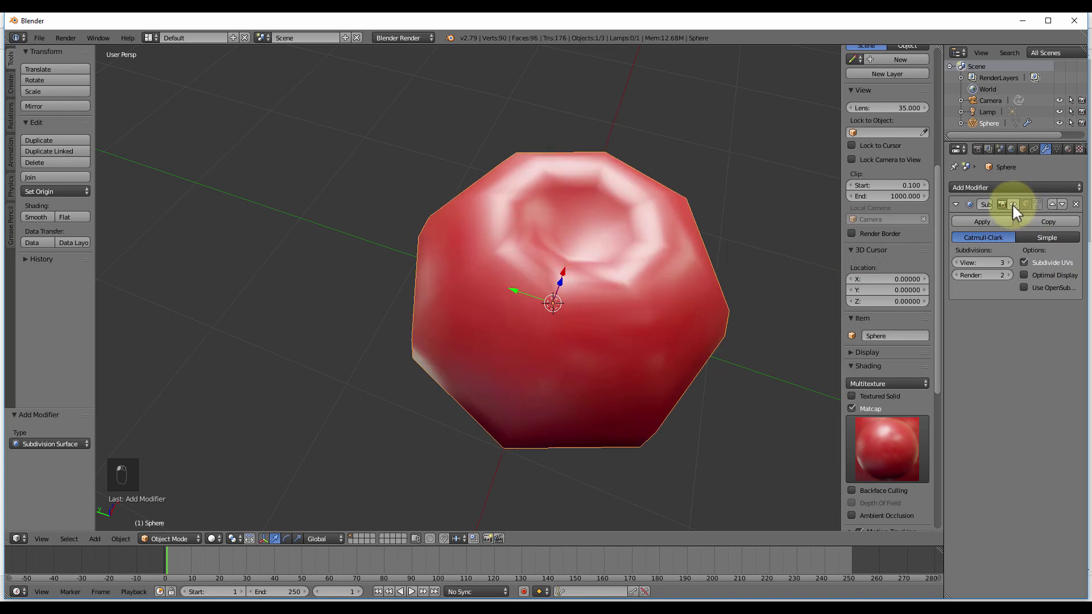
middle_drag(753, 309, 555, 302)
key(Tab)
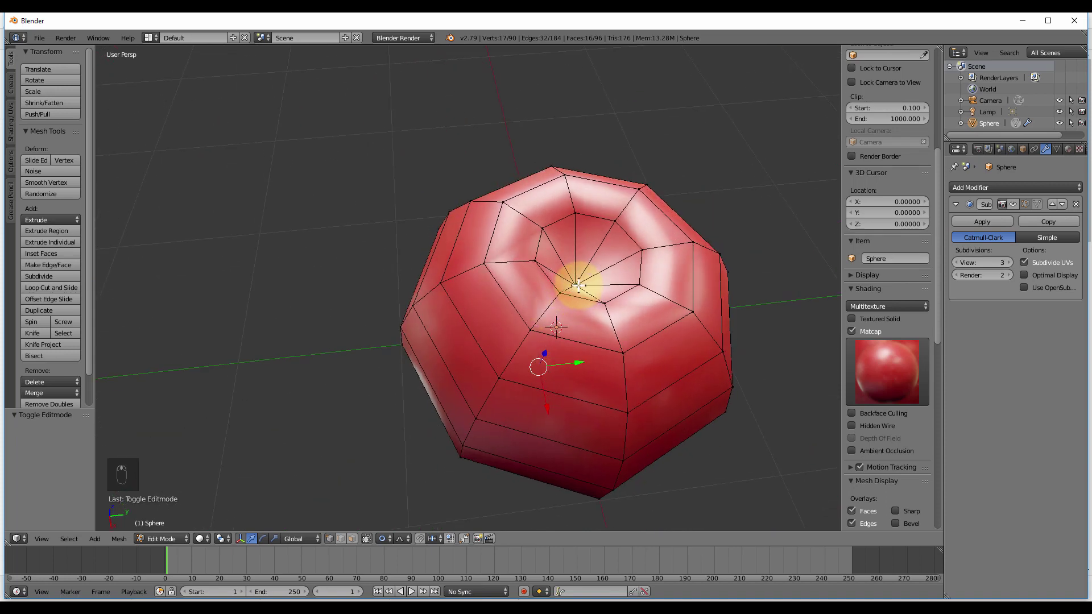
- Select the single centre vertex at the bottom of the apple's upper dimple, checking it in wireframe
right_click(579, 286)
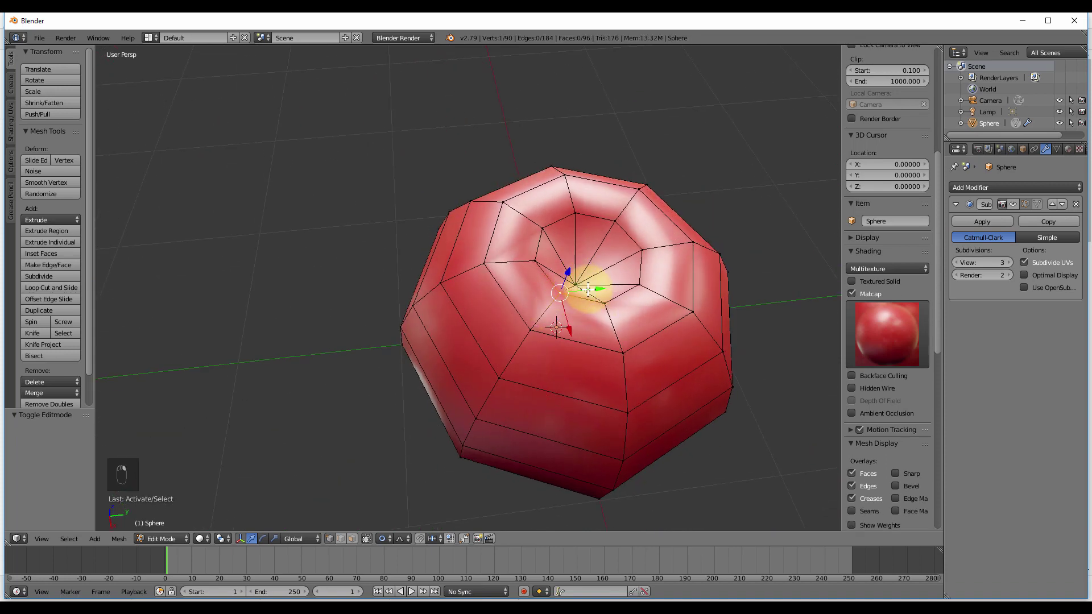
scroll(588, 290, up, 5)
right_click(545, 275)
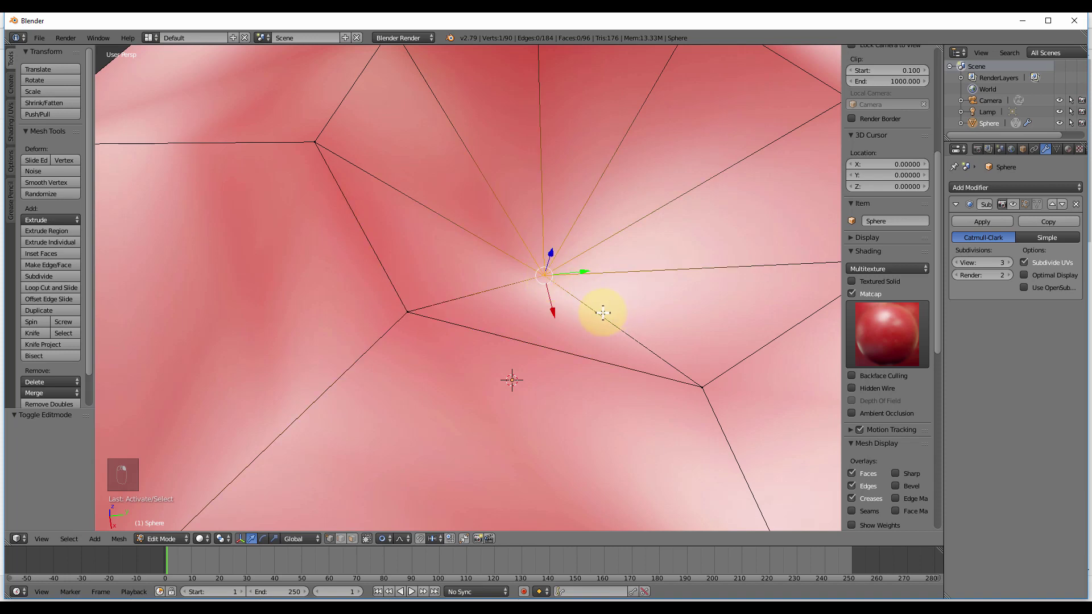
middle_drag(603, 313, 457, 319)
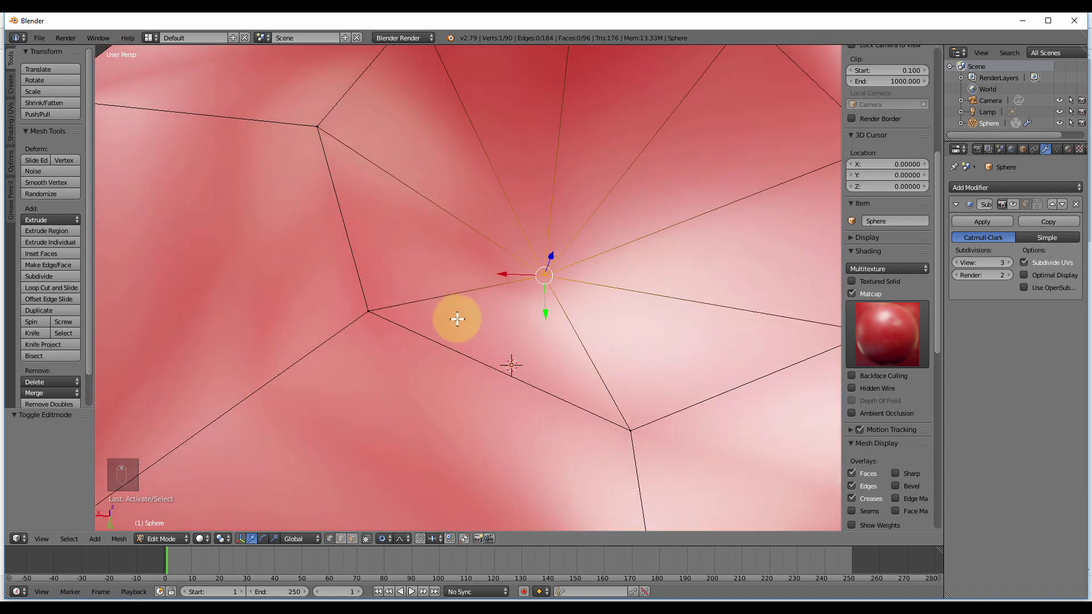
key(z)
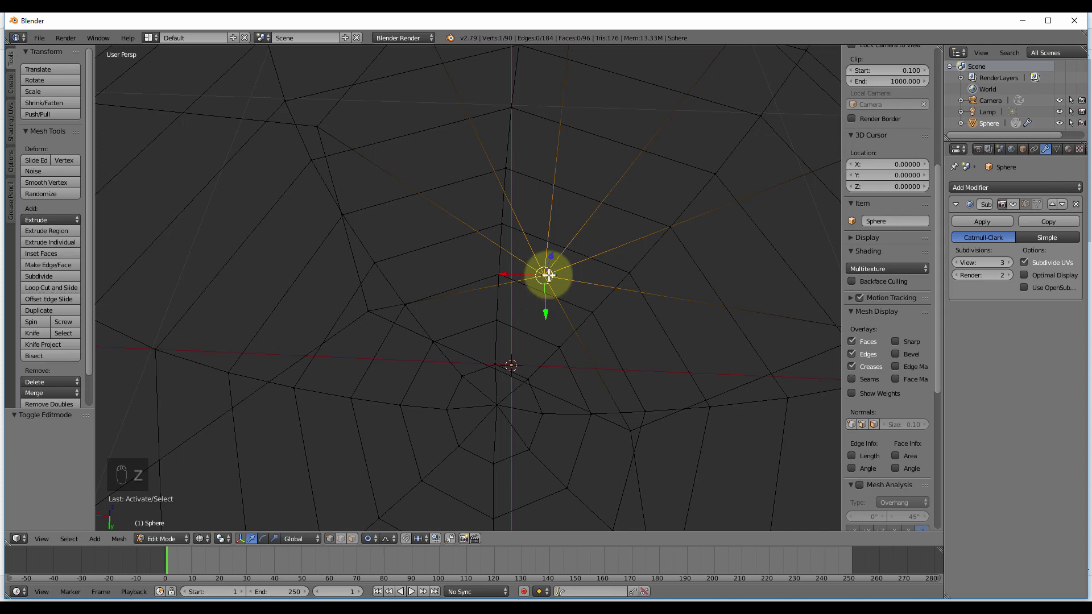
key(z)
middle_drag(585, 317, 497, 300)
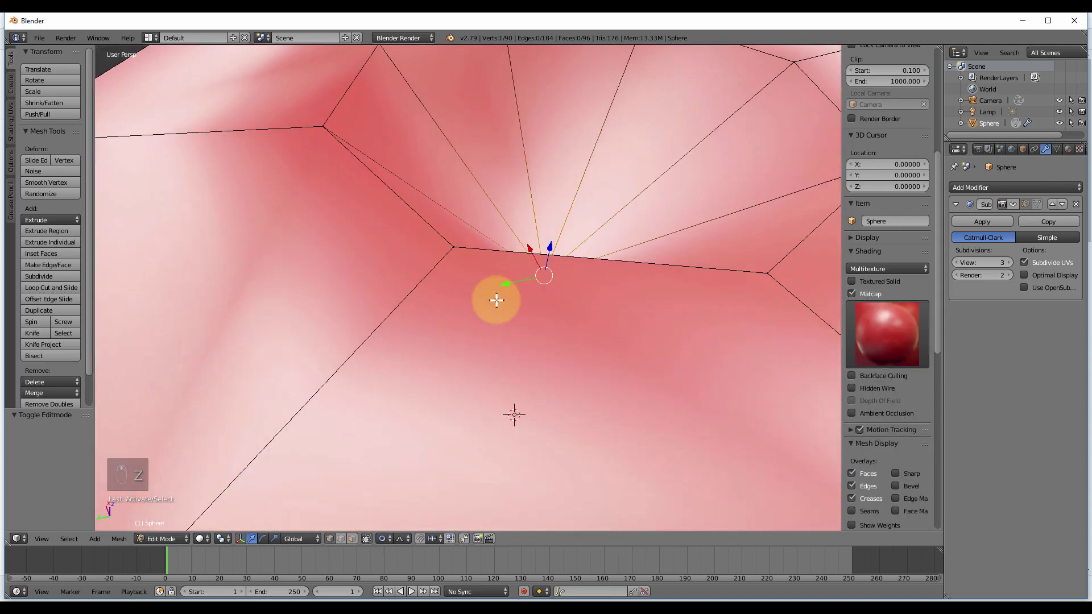
scroll(478, 310, down, 10)
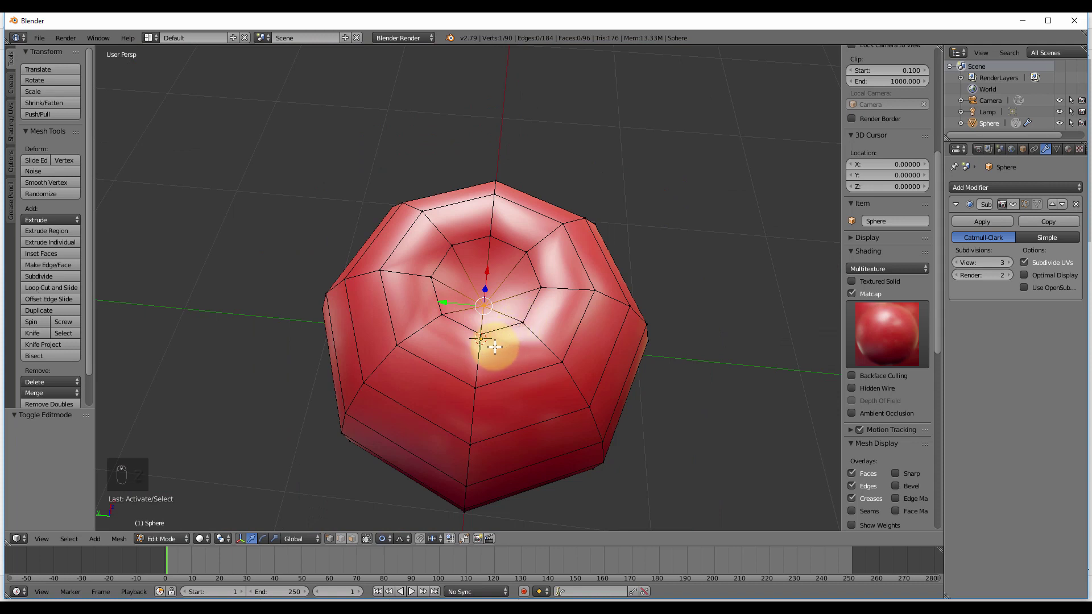
- Place the 3D cursor at several spots in the empty space around the apple
click(298, 173)
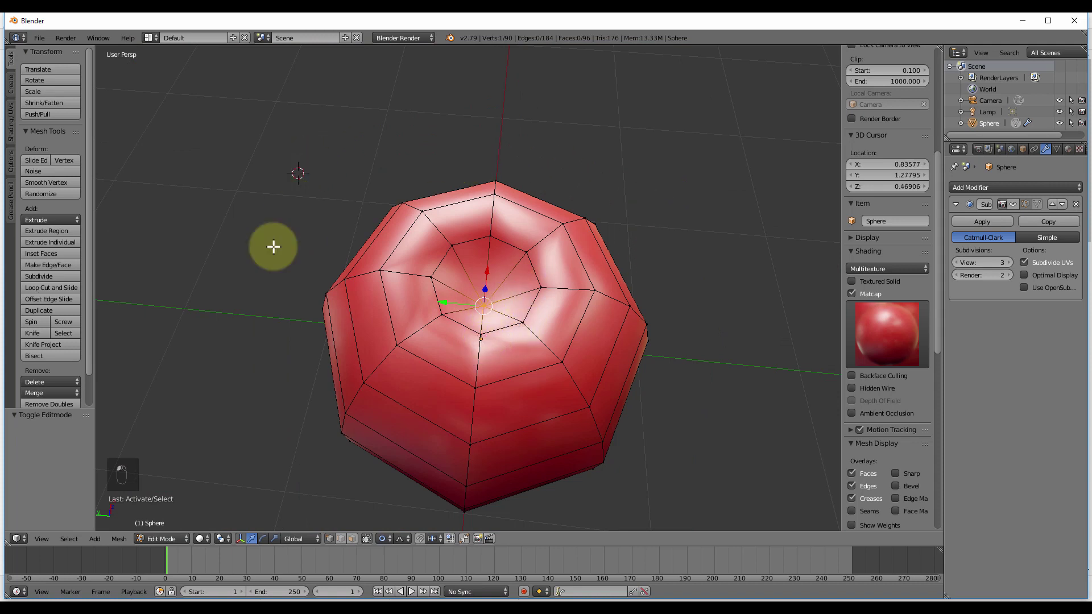
click(264, 298)
click(628, 120)
click(688, 247)
click(420, 157)
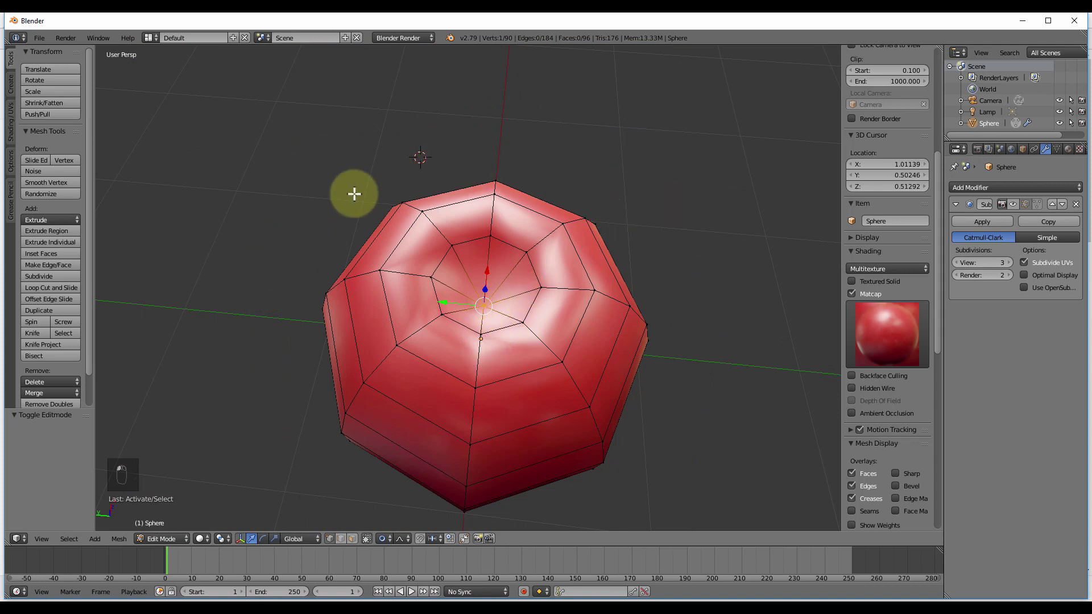
click(244, 205)
click(235, 317)
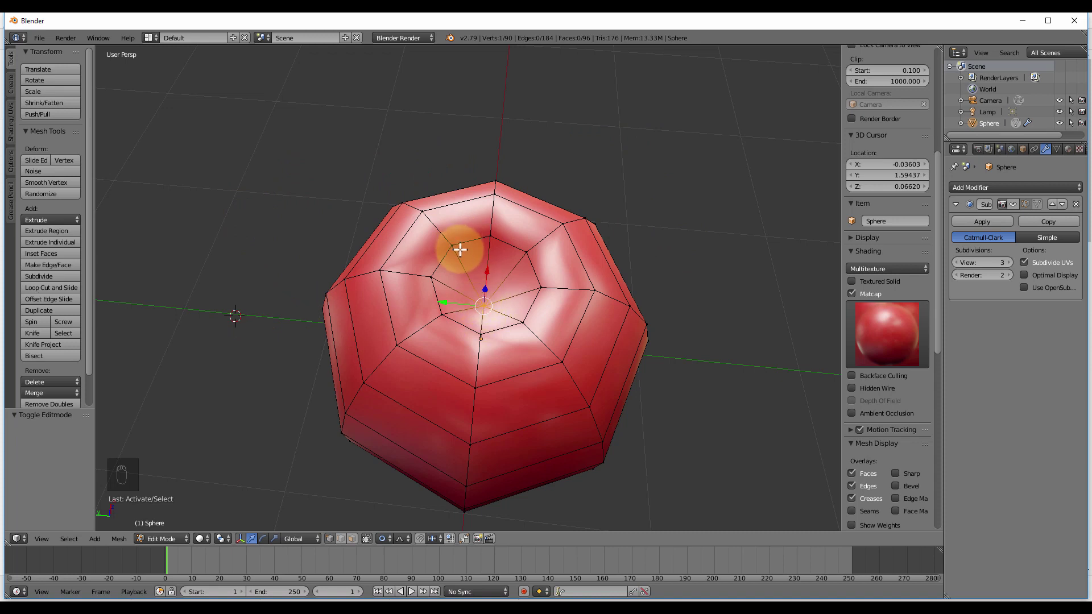
- Snap the 3D cursor to the selected dimple vertex and check its placement in wireframe and solid display
key(shift+s)
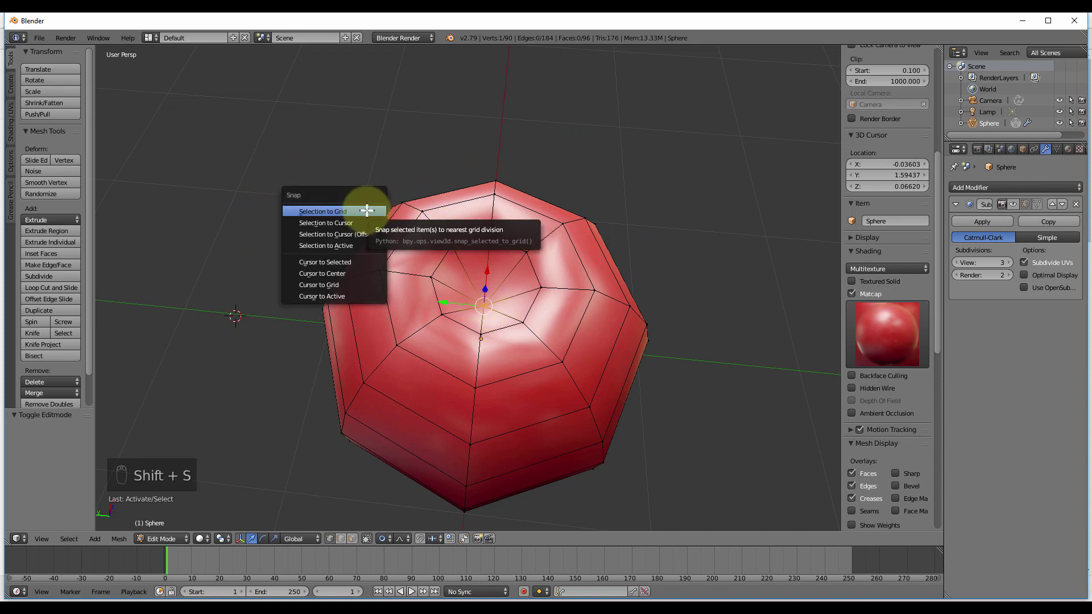
click(350, 262)
mouse_move(520, 315)
middle_down()
mouse_move(517, 402)
mouse_move(419, 256)
mouse_move(447, 183)
mouse_move(531, 261)
mouse_move(514, 283)
middle_up()
key(z)
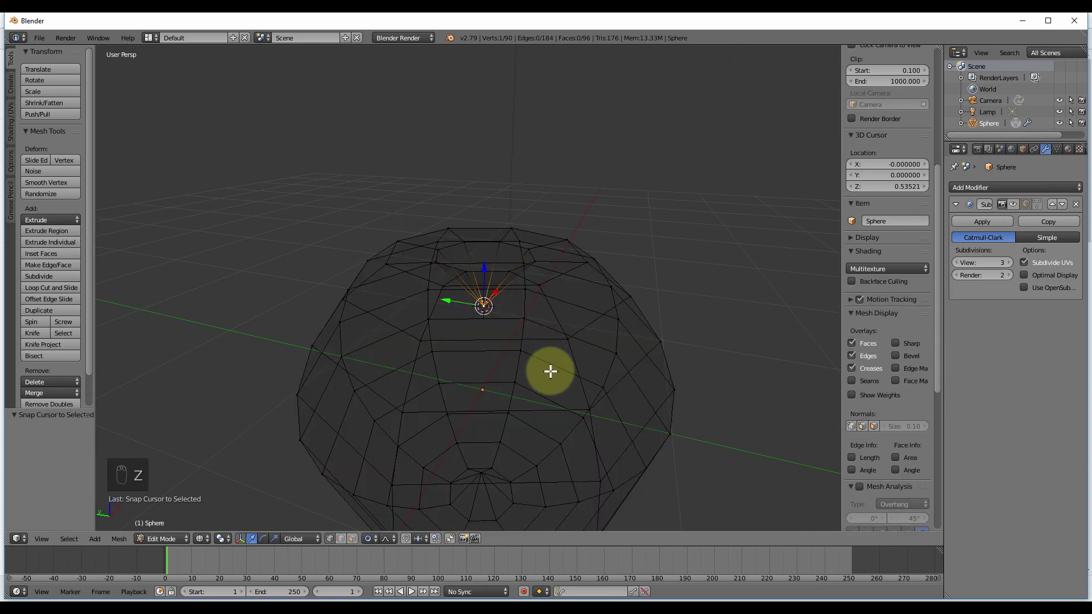
mouse_move(551, 370)
middle_down()
mouse_move(448, 320)
mouse_move(519, 238)
mouse_move(561, 341)
mouse_move(498, 371)
middle_up()
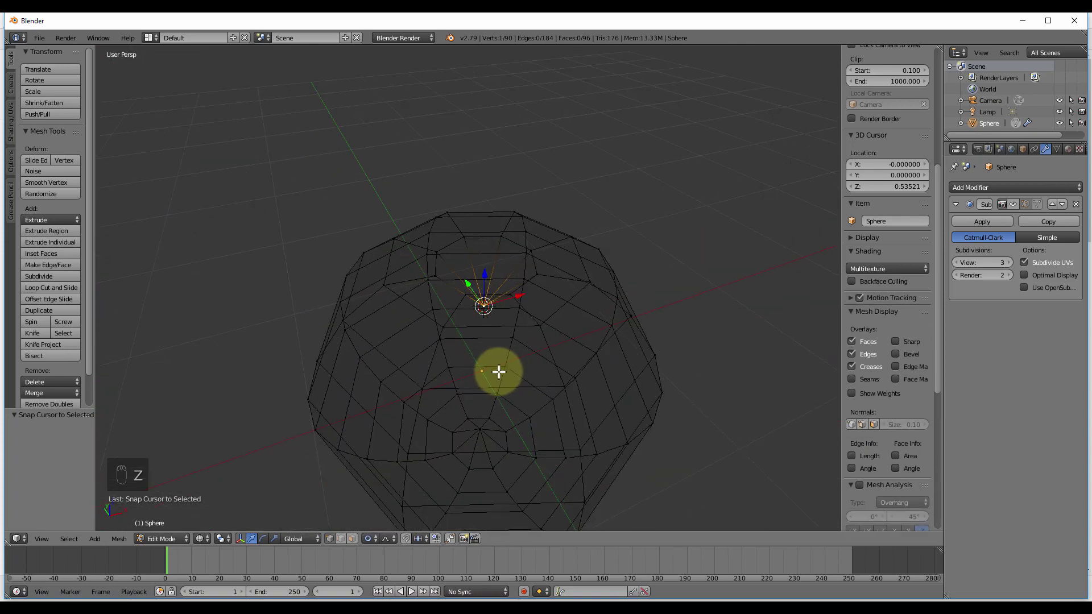
key(z)
mouse_move(548, 341)
middle_down()
mouse_move(495, 358)
mouse_move(515, 338)
mouse_move(480, 305)
middle_up()
scroll(516, 337, up, 4)
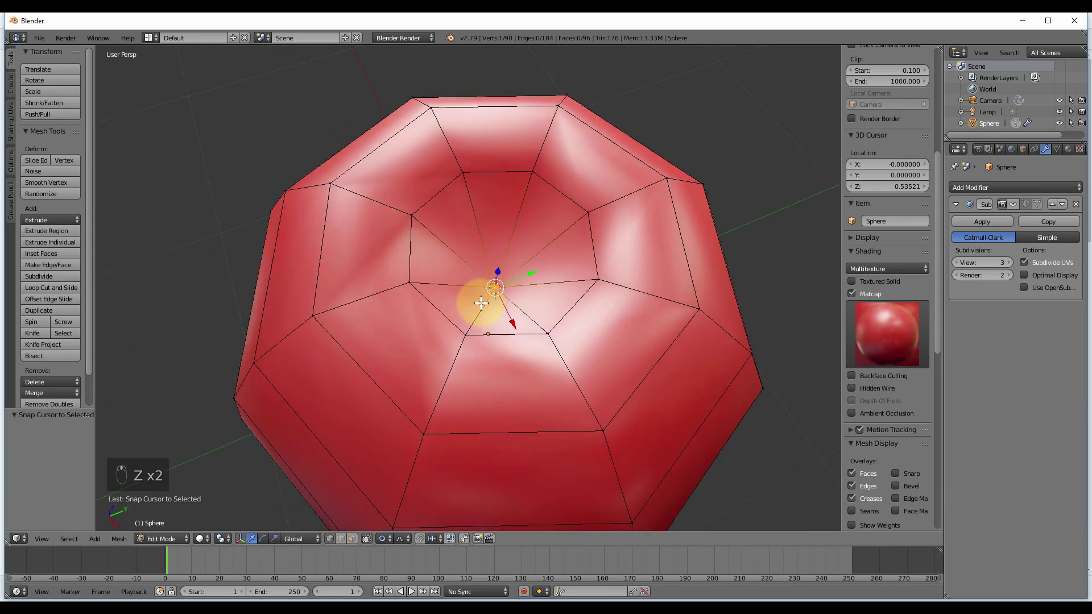
scroll(504, 284, up, 6)
scroll(504, 284, down, 8)
middle_drag(541, 341, 448, 332)
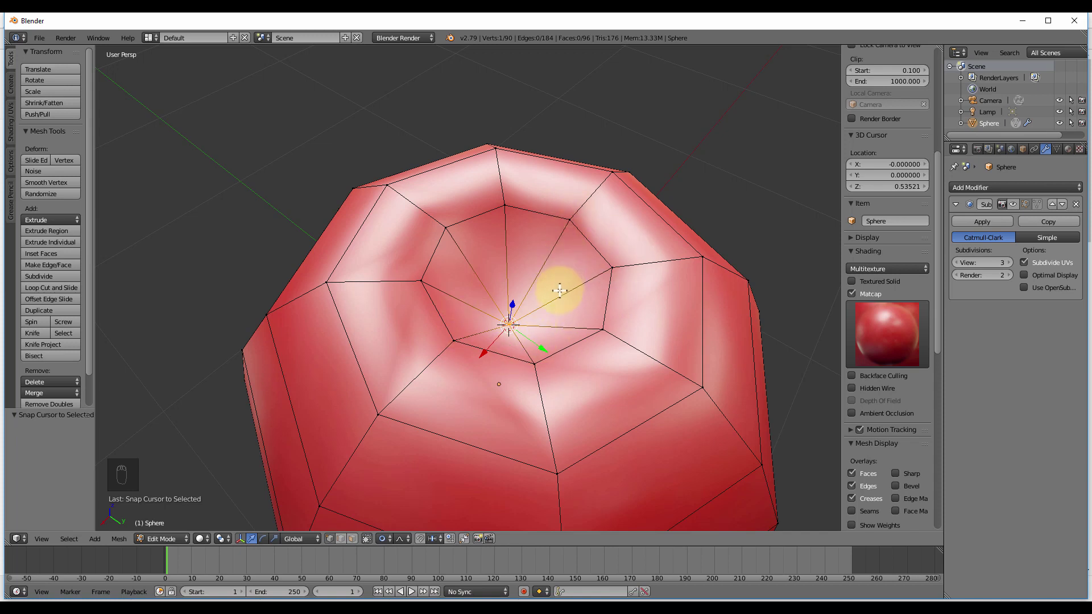
- Add a mesh circle at the 3D cursor with 6 vertices, radius 0.18 and Triangle Fan fill
key(shift+a)
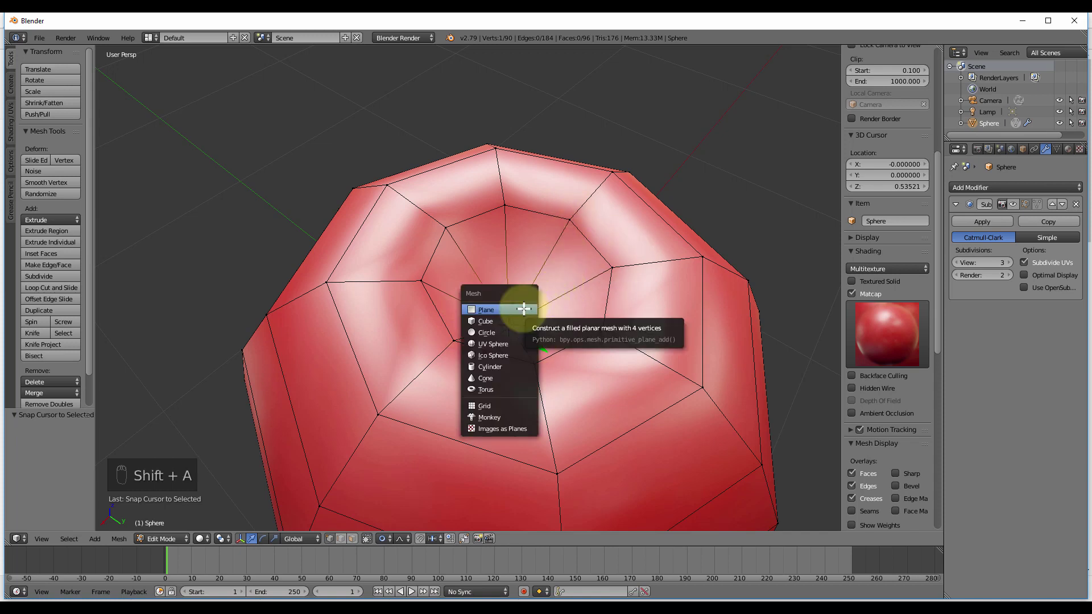
click(495, 334)
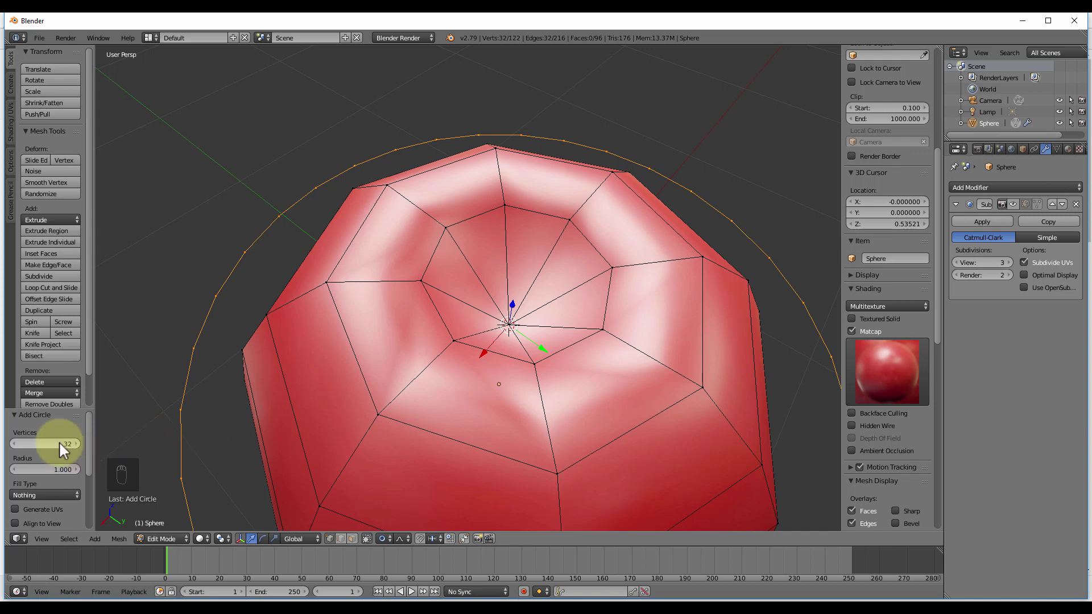
mouse_move(59, 442)
mouse_down()
mouse_move(42, 449)
mouse_move(91, 443)
mouse_move(78, 442)
mouse_up()
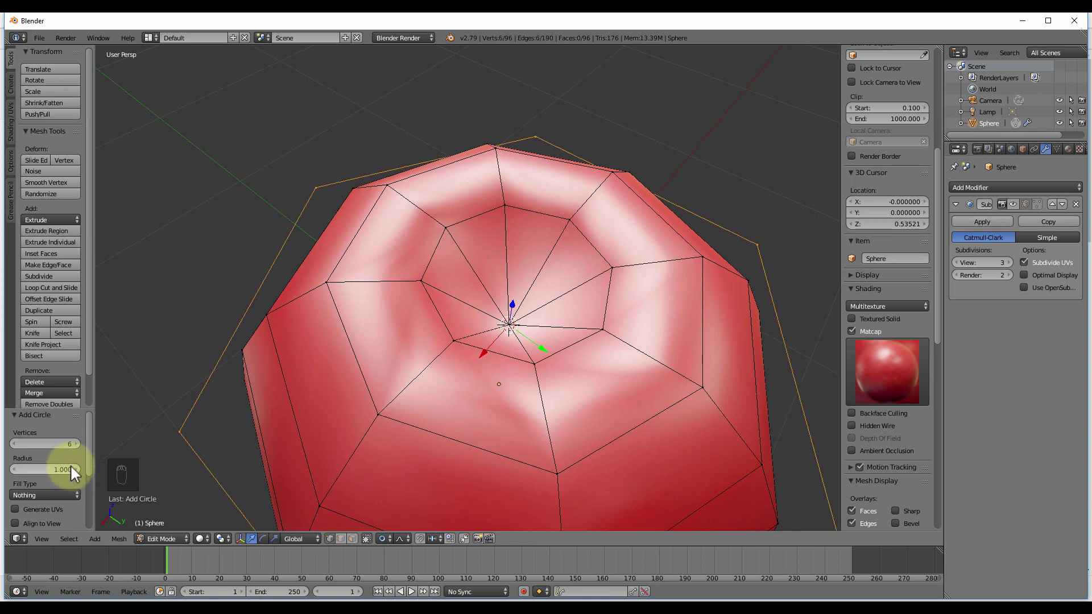
drag(71, 465, 40, 463)
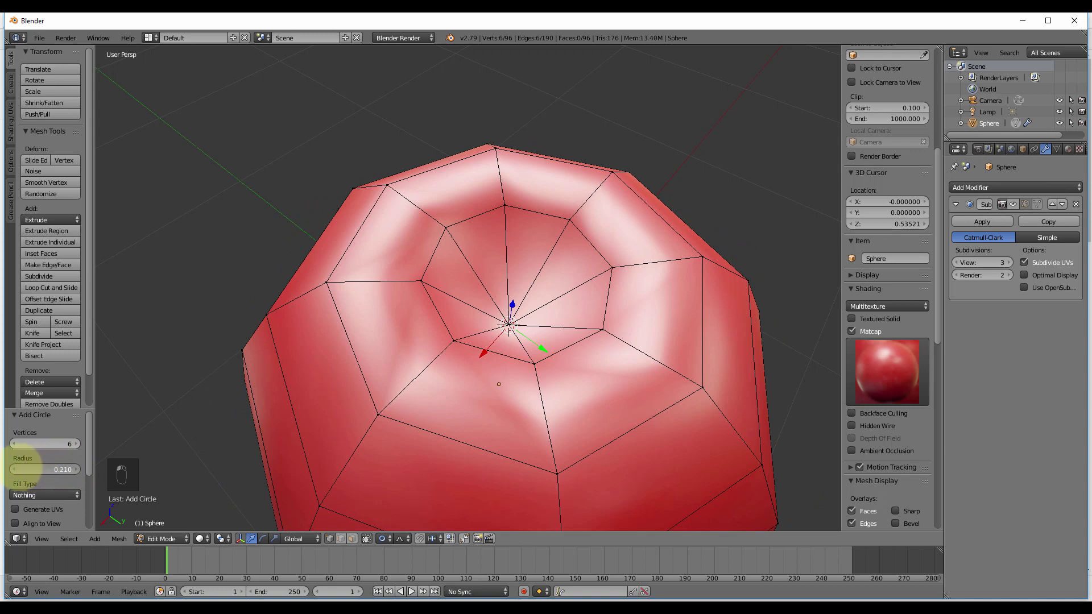
click(53, 494)
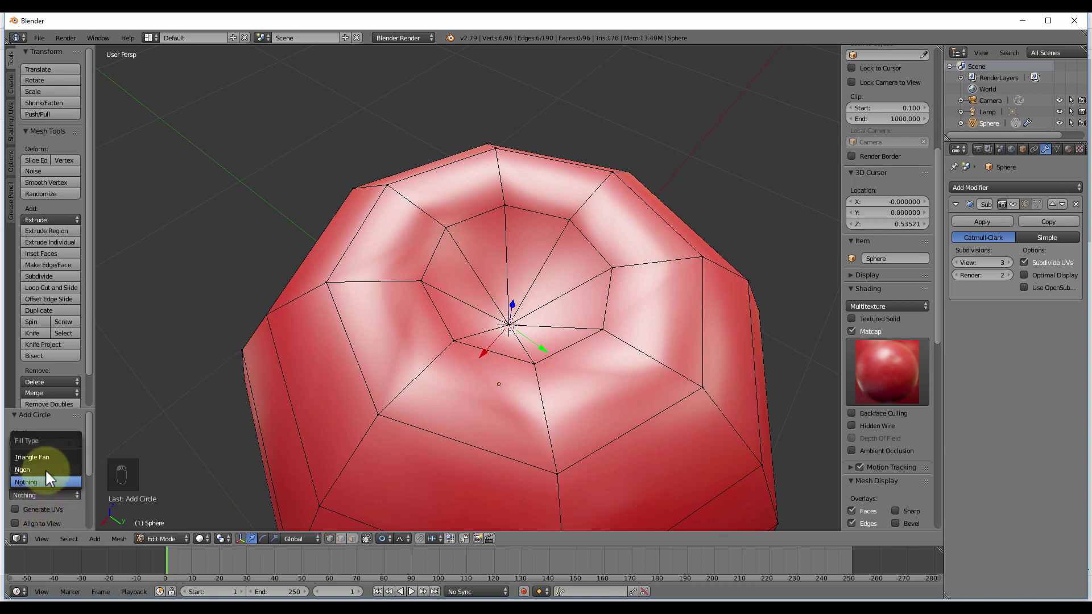
click(50, 454)
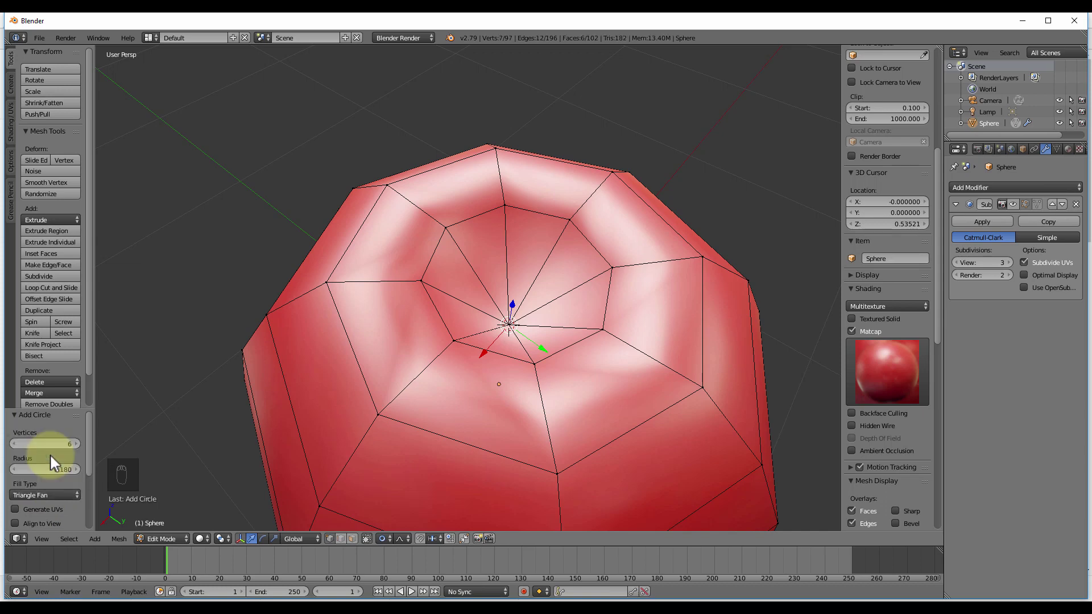
- Display the apple mesh in wireframe to expose the new circle inside the dimple
scroll(385, 393, down, 2)
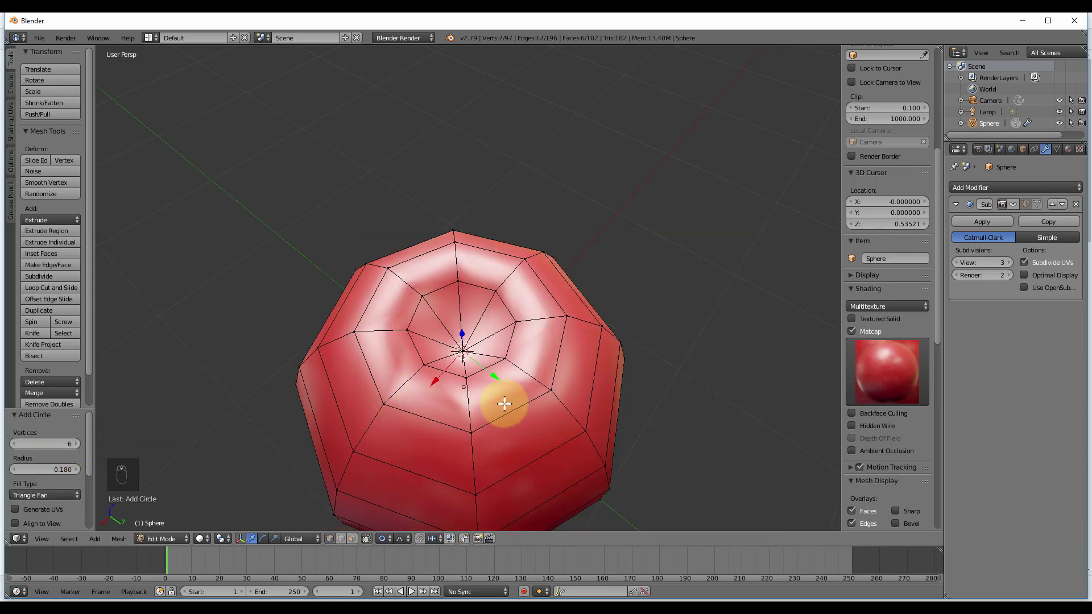
scroll(506, 403, down, 2)
middle_drag(521, 395, 492, 336)
key(z)
scroll(492, 339, up, 4)
middle_drag(448, 417, 364, 440)
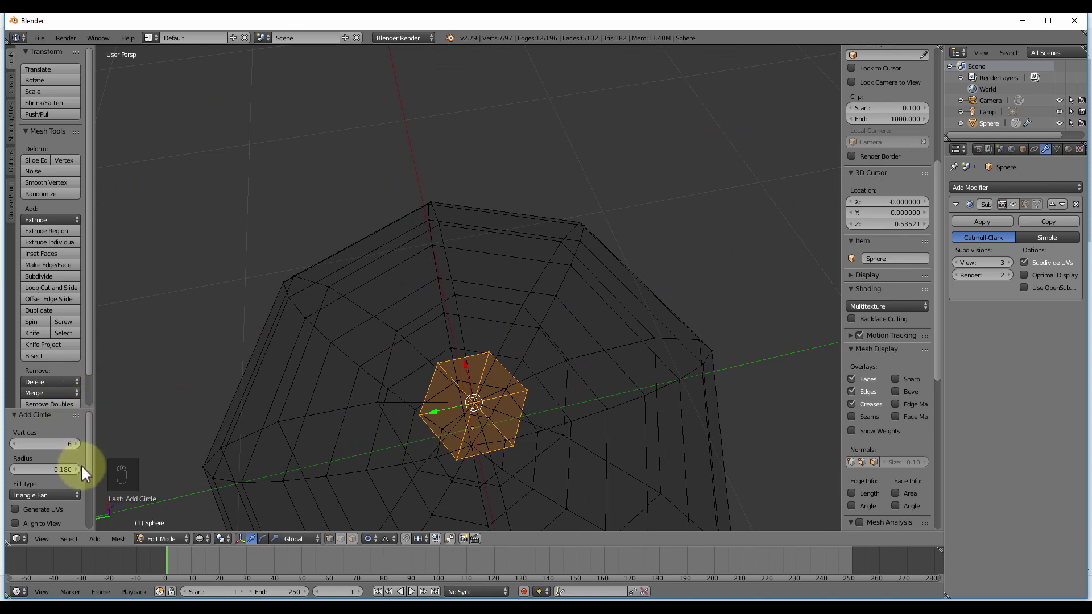
- Reduce the new circle's radius to 0.02 and check its size at the bottom of the dimple
click(14, 469)
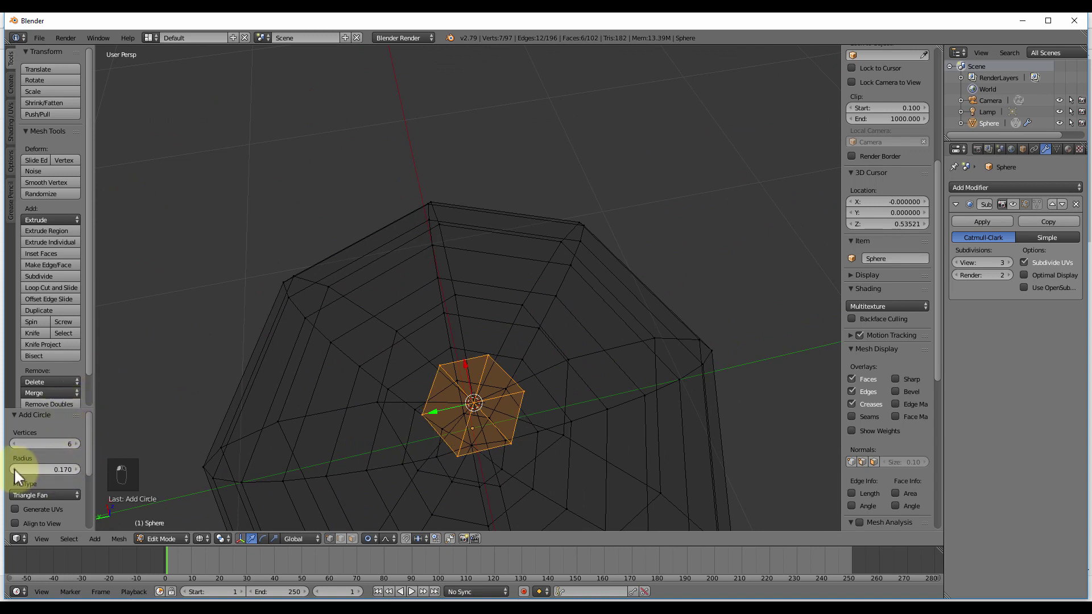
click(13, 469)
click(13, 469)
click(13, 469)
click(14, 469)
click(14, 469)
click(13, 469)
click(14, 469)
click(14, 469)
click(13, 469)
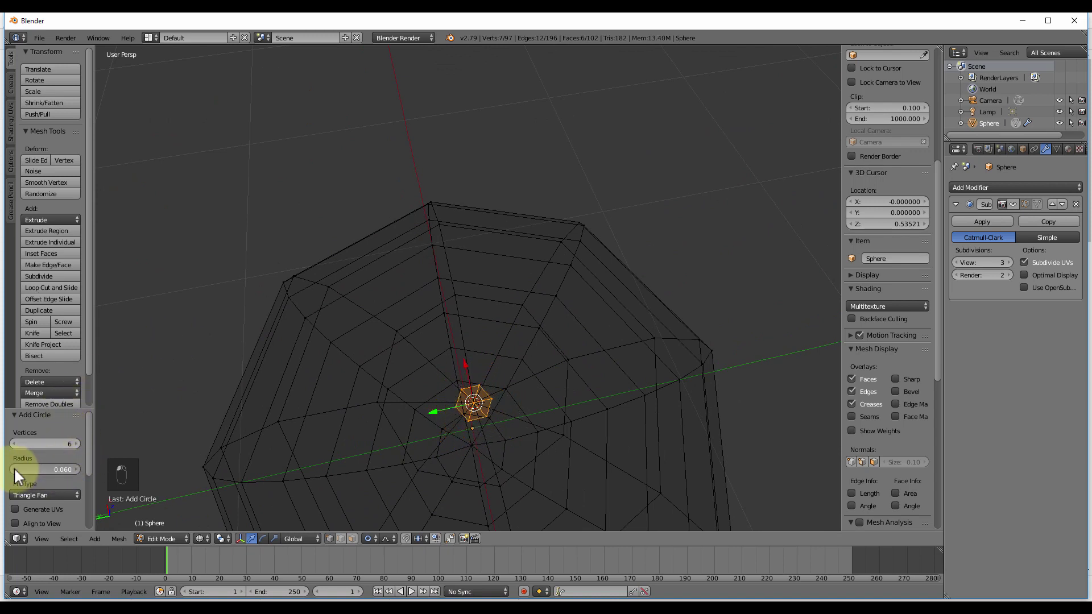
click(14, 469)
click(14, 469)
click(13, 469)
middle_drag(345, 446, 431, 320)
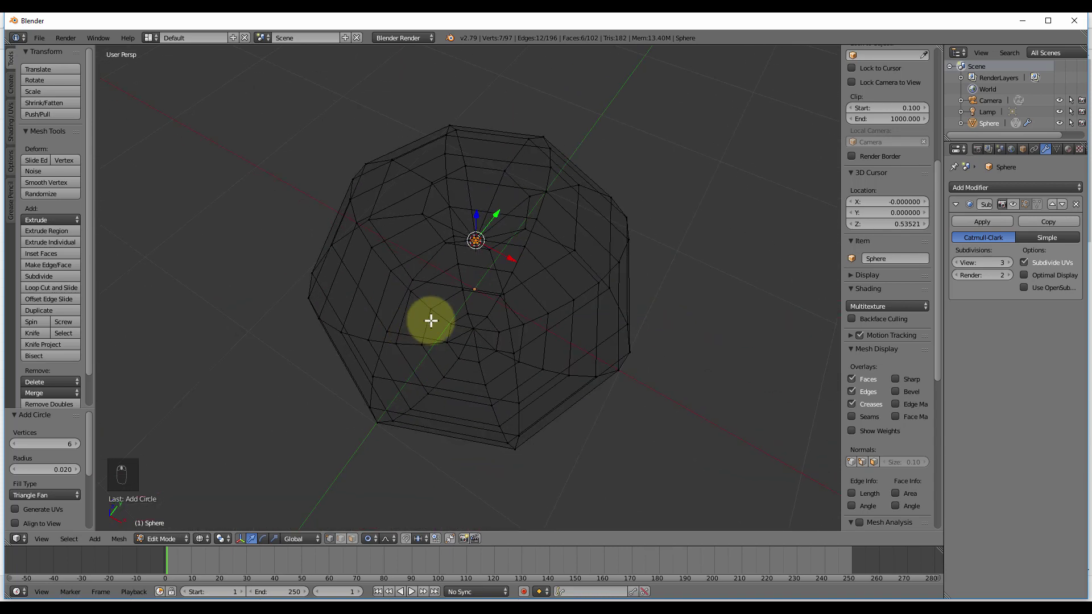
middle_drag(489, 281, 483, 308)
scroll(493, 323, up, 5)
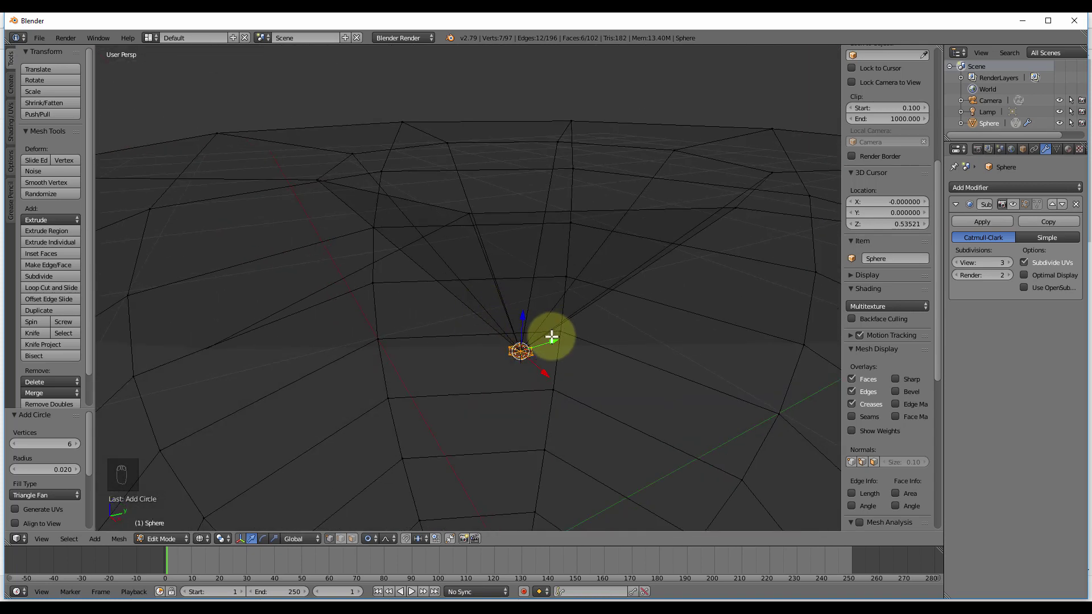
middle_drag(548, 351, 524, 358)
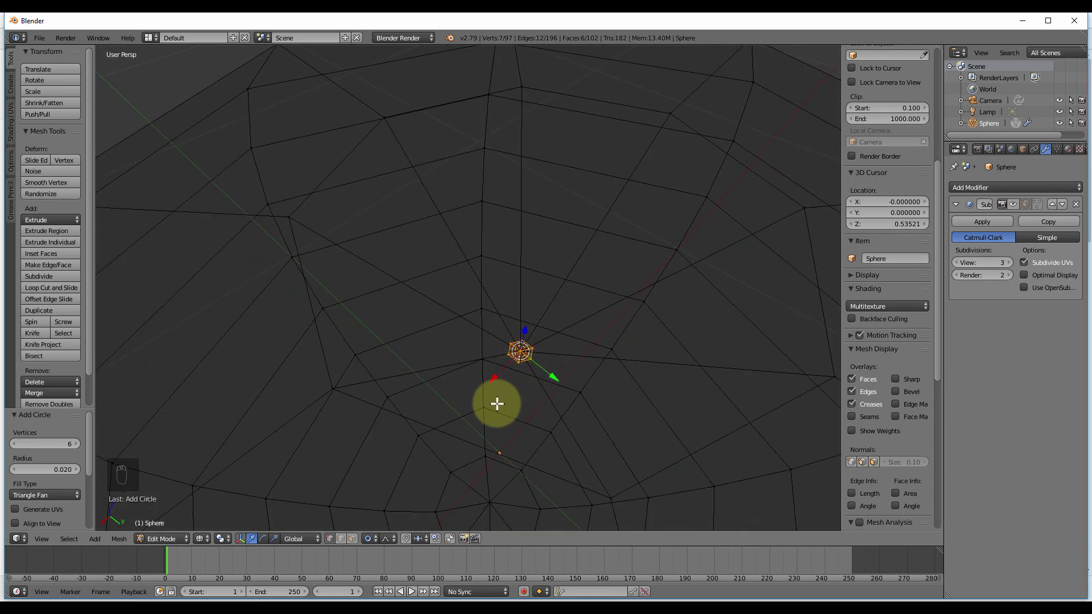
- Switch to face selection and extrude the small circle upward about 0.156 to form the first stem section
click(352, 537)
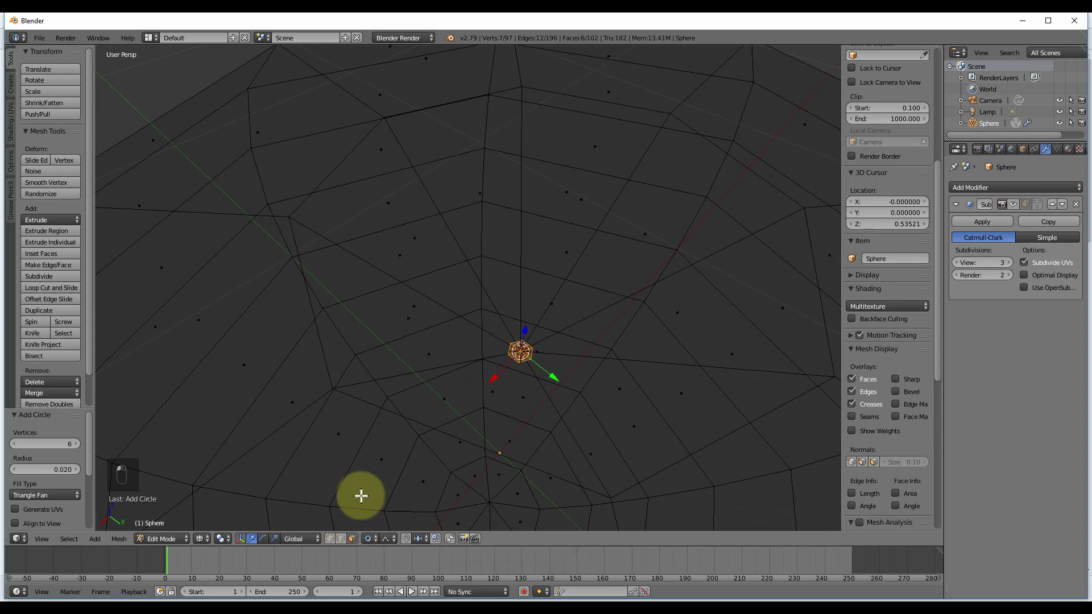
middle_drag(361, 495, 492, 368)
middle_drag(573, 393, 475, 353)
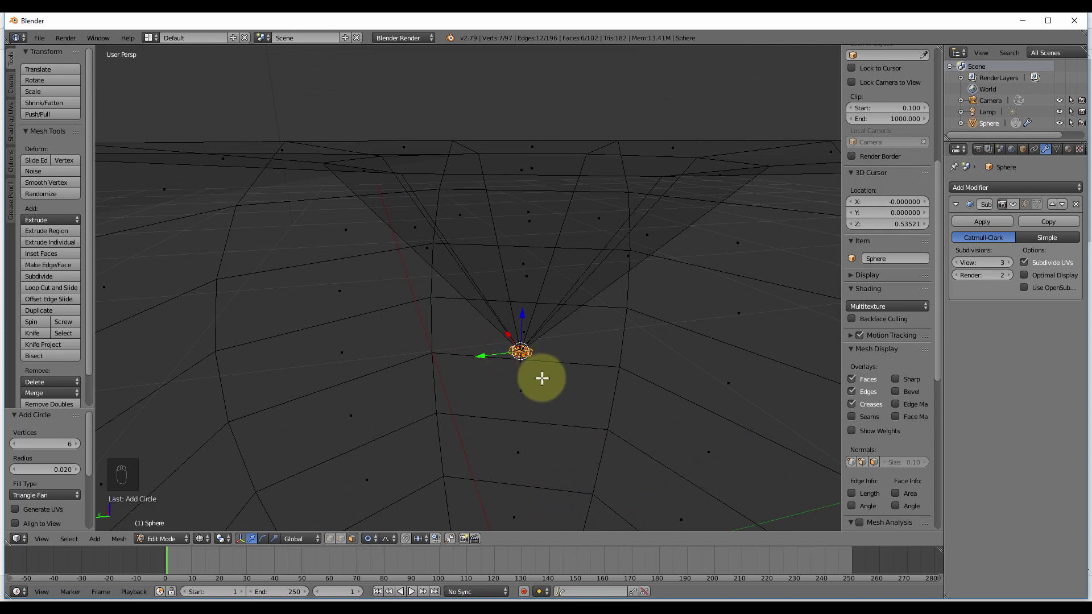
mouse_move(542, 378)
middle_down()
mouse_move(534, 394)
mouse_move(531, 385)
middle_up()
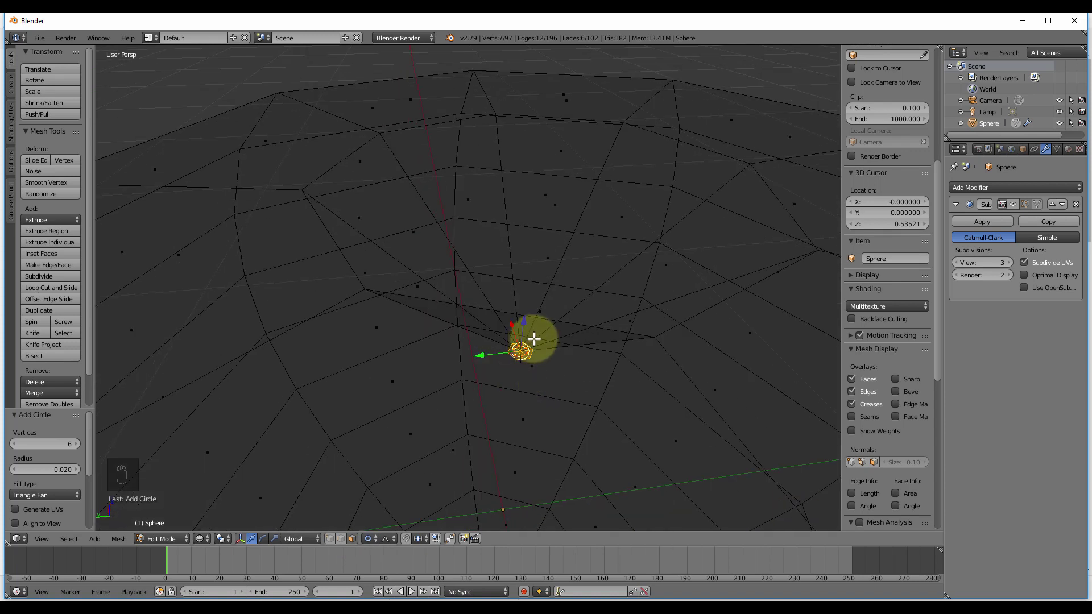
key(e)
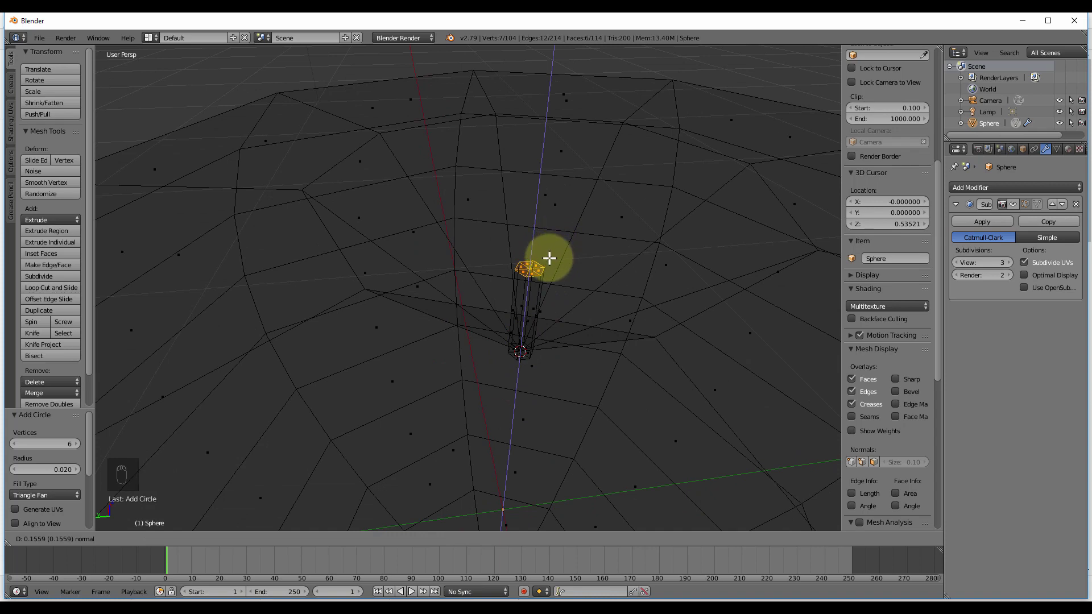
click(546, 262)
- Return the apple to solid display and consult the apple photos in the web browser as stem reference
mouse_move(541, 268)
middle_down()
mouse_move(558, 346)
mouse_move(480, 322)
mouse_move(472, 334)
mouse_move(535, 278)
mouse_move(556, 297)
mouse_move(541, 334)
mouse_move(471, 297)
mouse_move(411, 294)
mouse_move(341, 317)
mouse_move(298, 299)
middle_up()
key(z)
scroll(297, 300, down, 6)
key(alt+Tab)
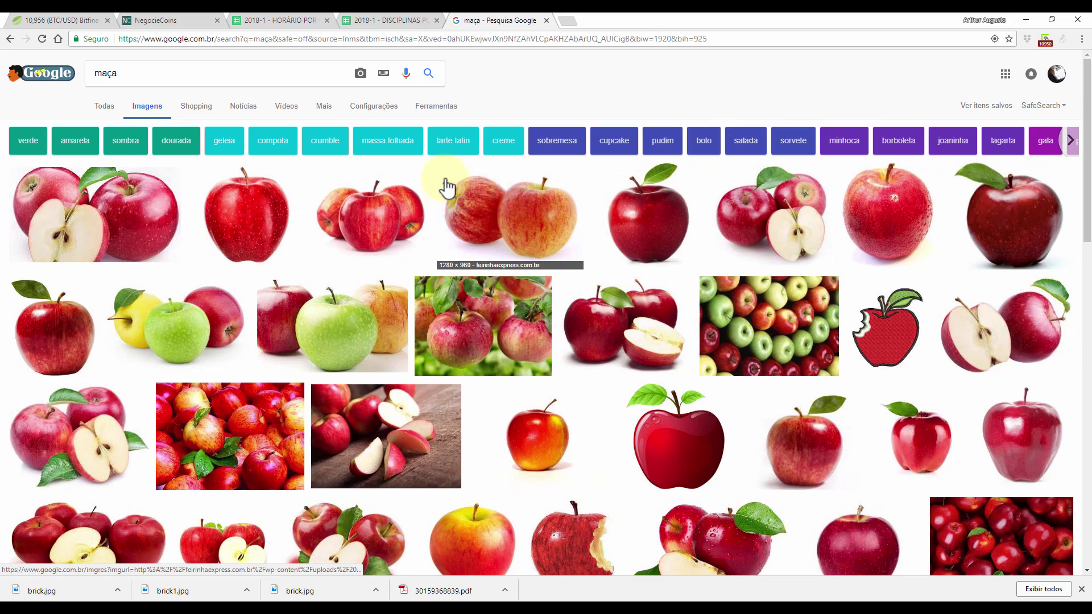
key(alt+Tab)
- Nudge the stem's top face about -0.003 along X
middle_drag(499, 287, 547, 366)
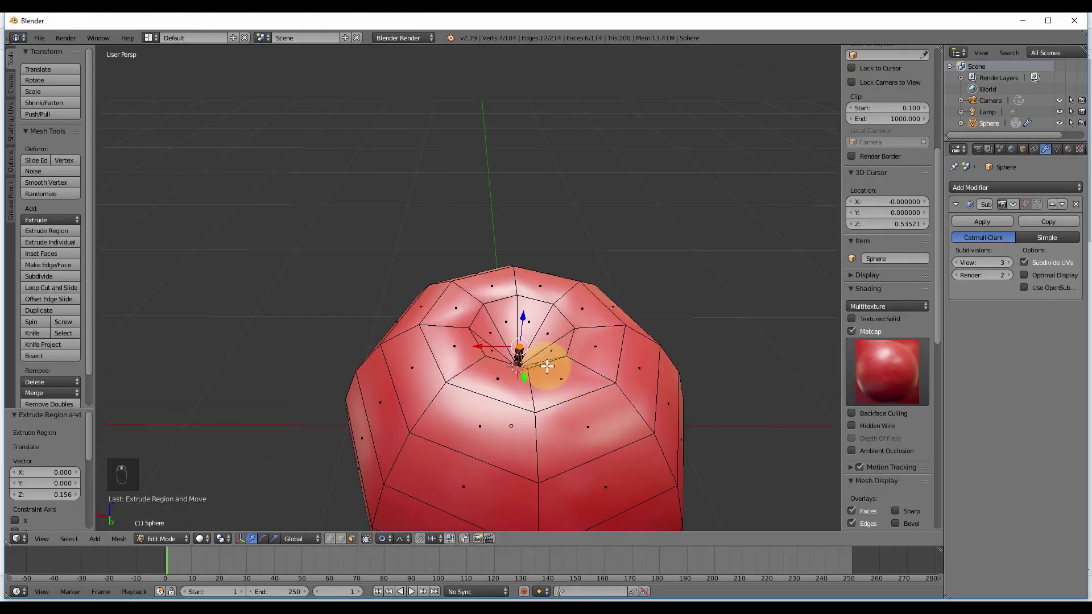
scroll(547, 365, up, 6)
key(g)
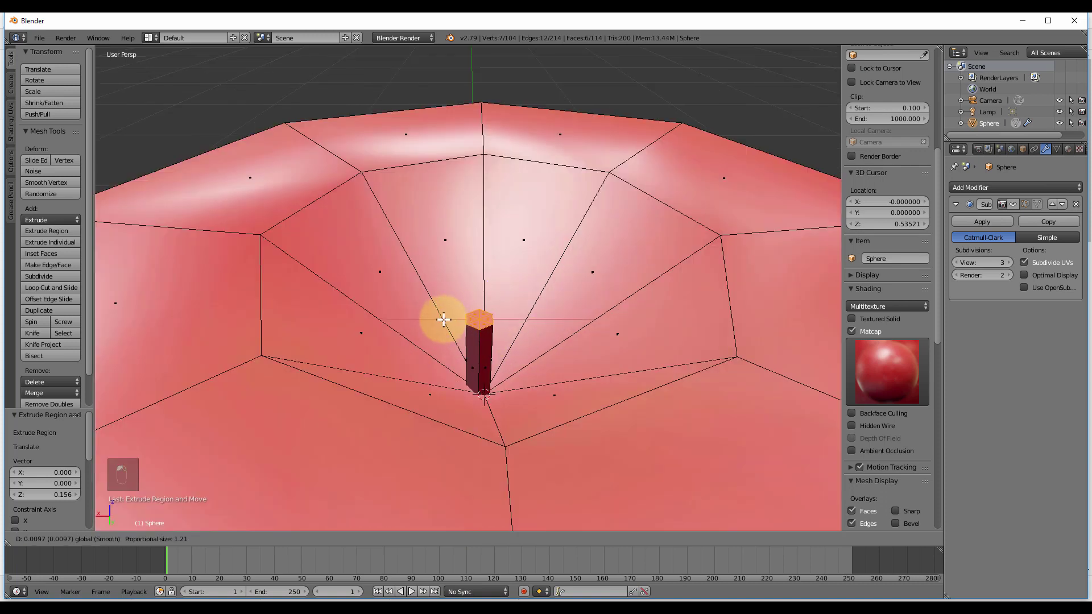
key(ctrl+z)
mouse_move(458, 320)
mouse_down()
mouse_move(441, 319)
mouse_move(472, 319)
mouse_up()
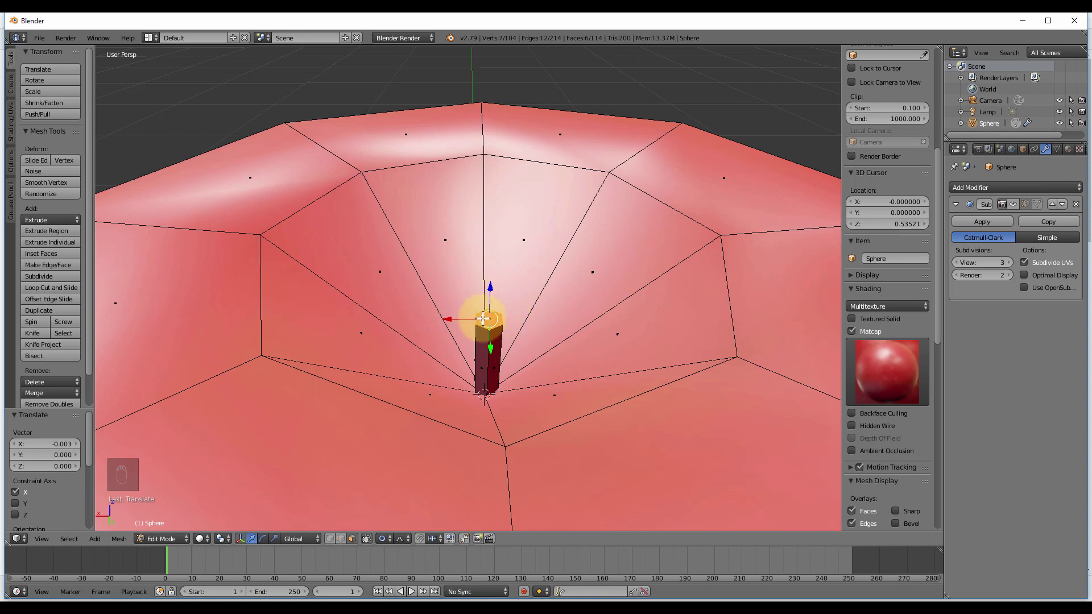
key(g)
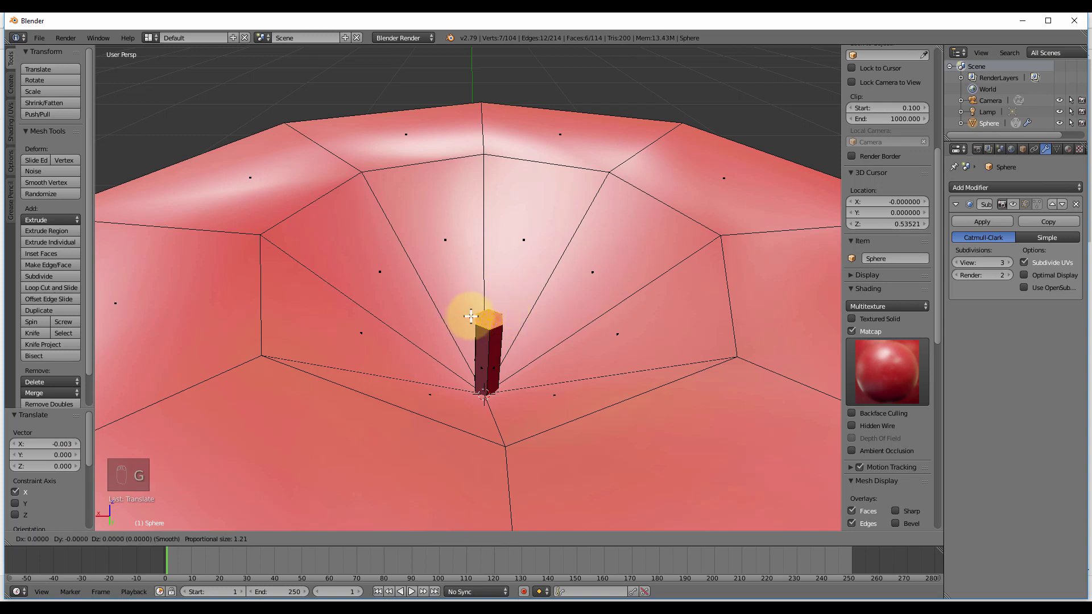
right_click(473, 305)
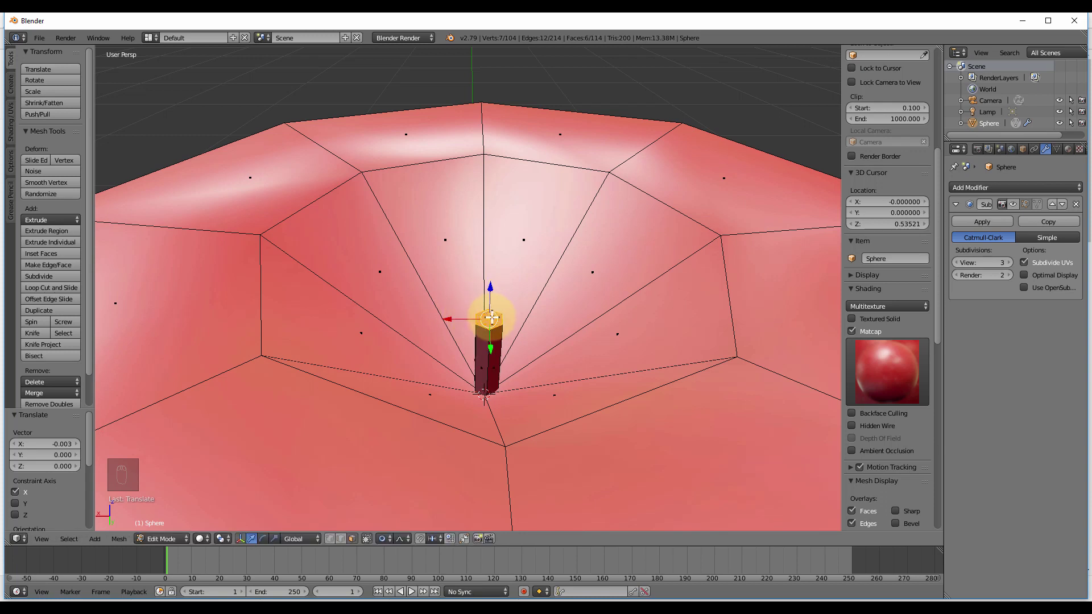
- Shift the stem's top face about 0.016 along X with the proportional editing size reduced to 0.03
key(g)
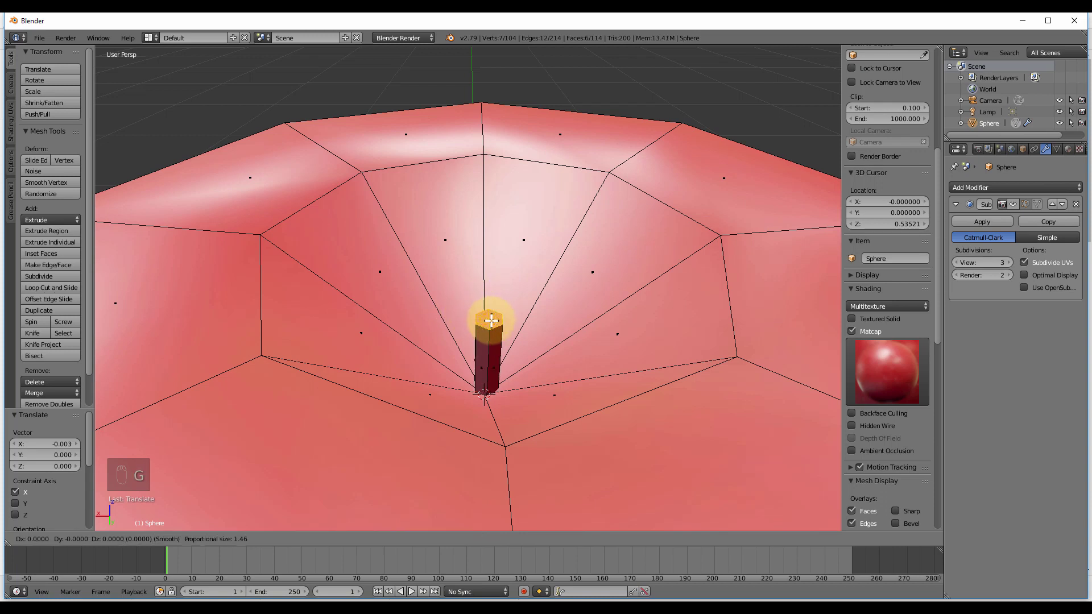
scroll(484, 320, up, 6)
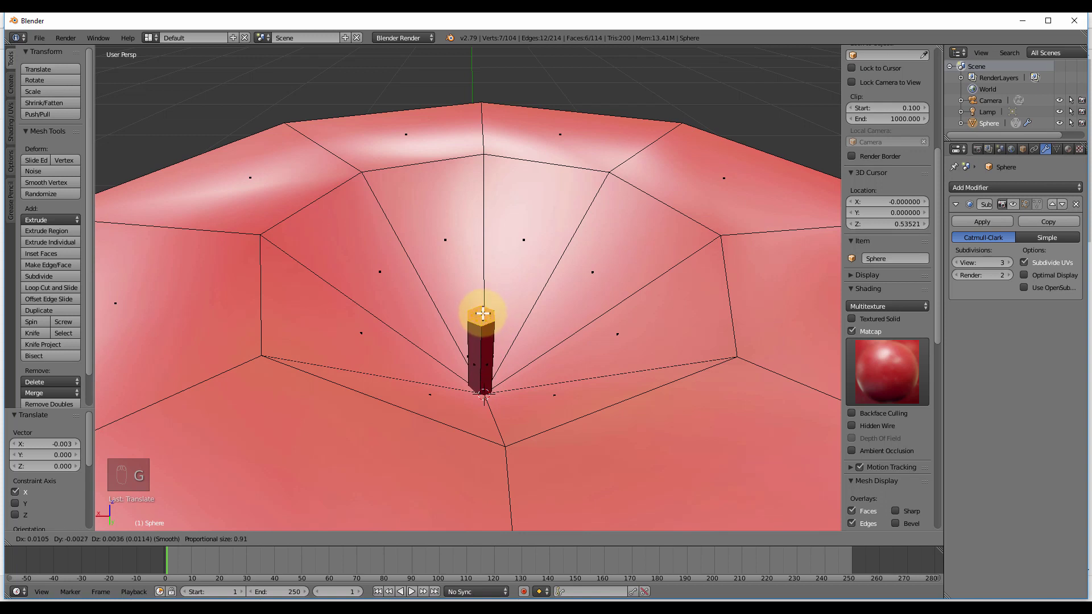
scroll(482, 313, up, 20)
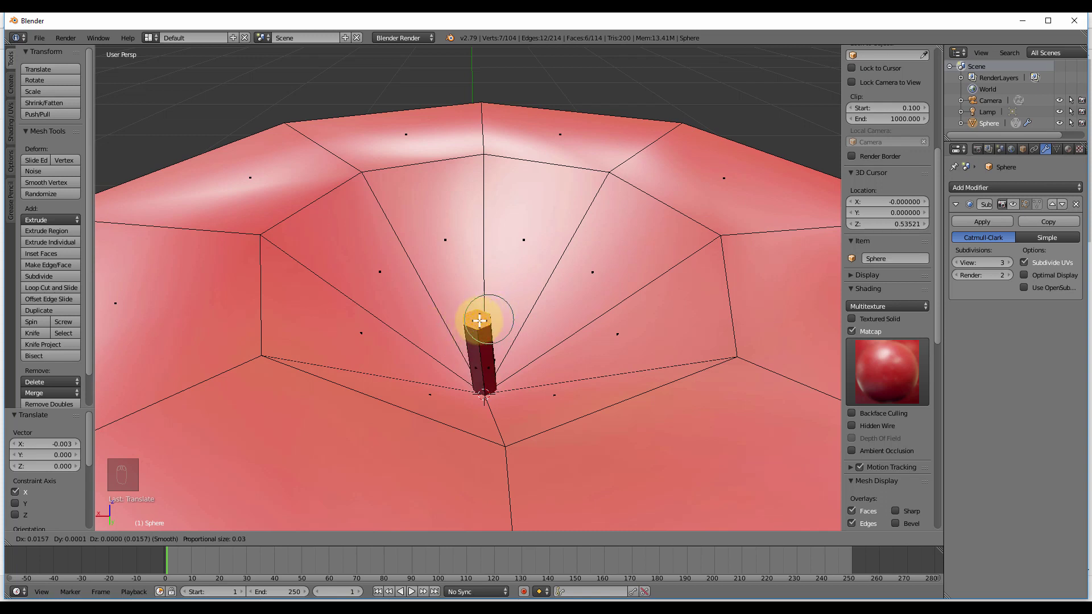
click(479, 320)
- Extrude a second stem section about 0.109 long and shift its top sideways to bend the stem
key(e)
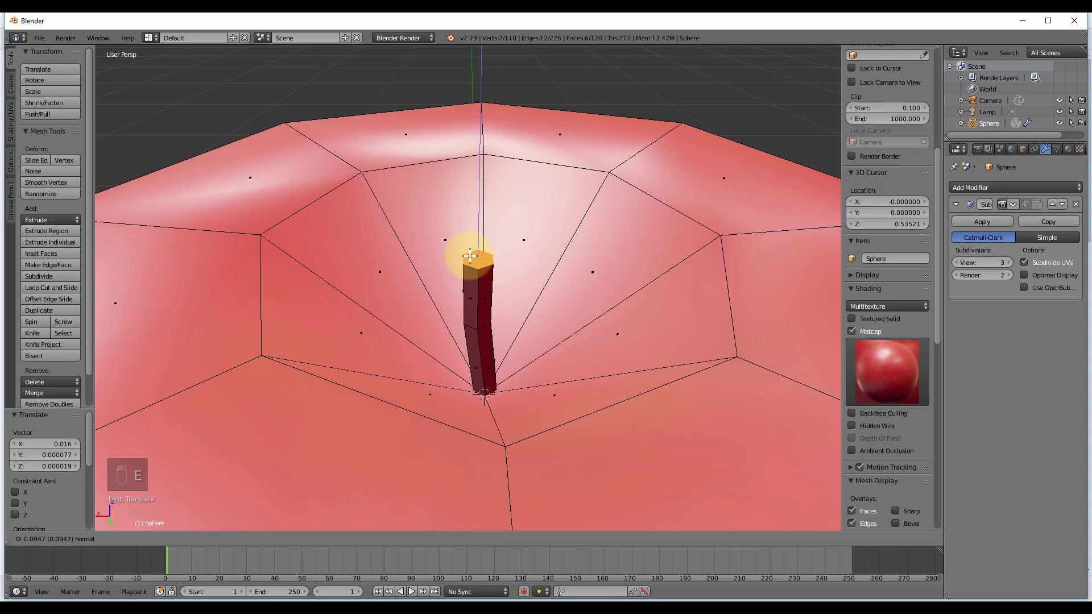
click(474, 245)
middle_drag(488, 268, 441, 297)
key(g)
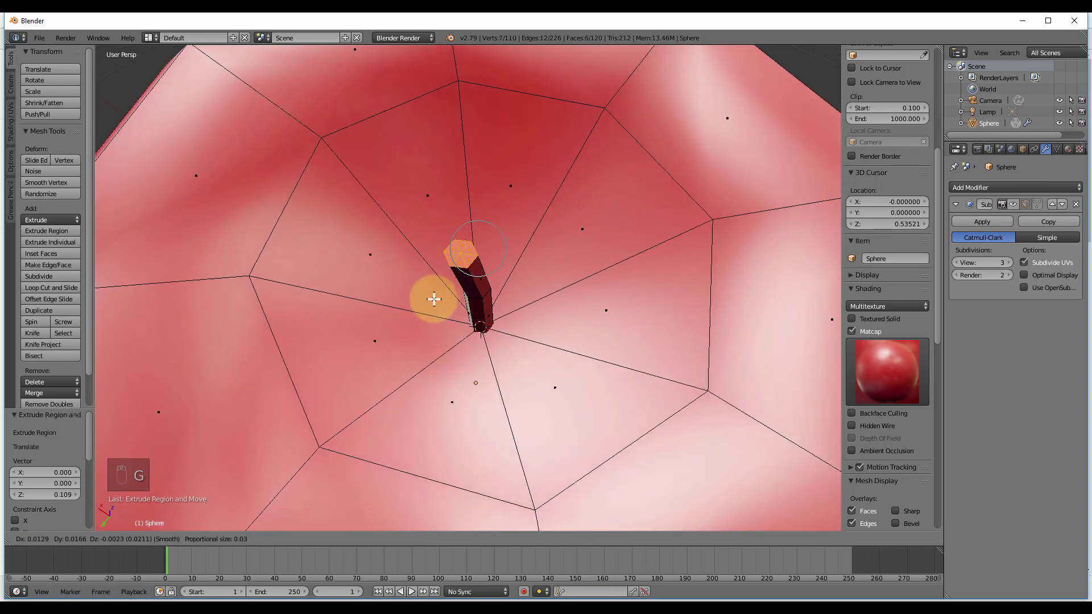
click(429, 293)
- Shift the stem's top face about 0.010 in X and -0.005 in Y, and rotate it about -15.1°
middle_drag(455, 313, 446, 224)
key(g)
click(451, 312)
key(r)
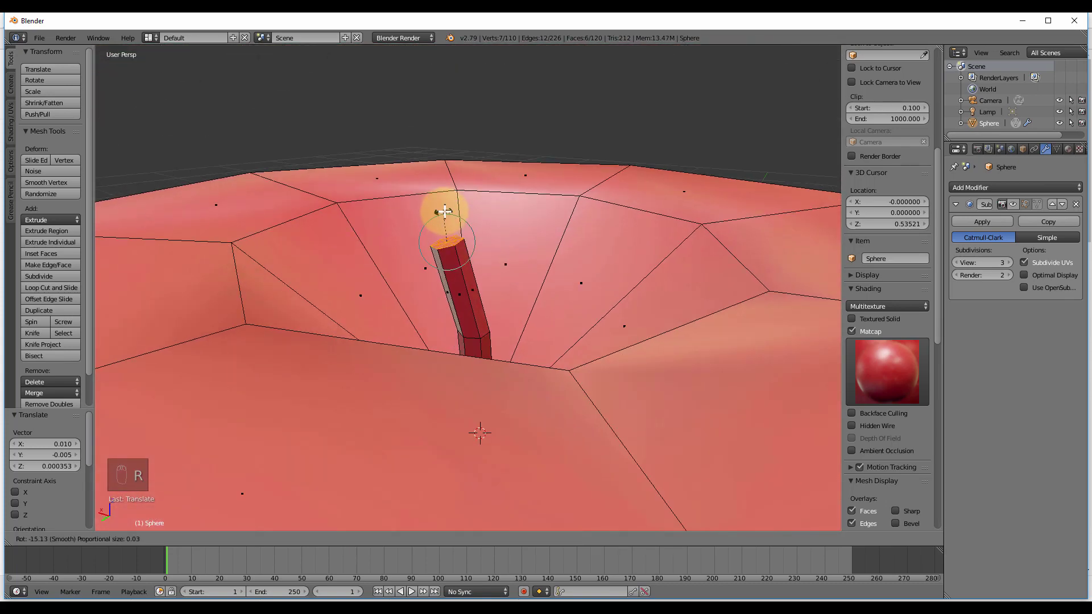
click(445, 212)
- Extrude a third stem section about 0.105 long and scale its top face to about 1.049
scroll(518, 241, down, 5)
middle_drag(494, 334, 656, 303)
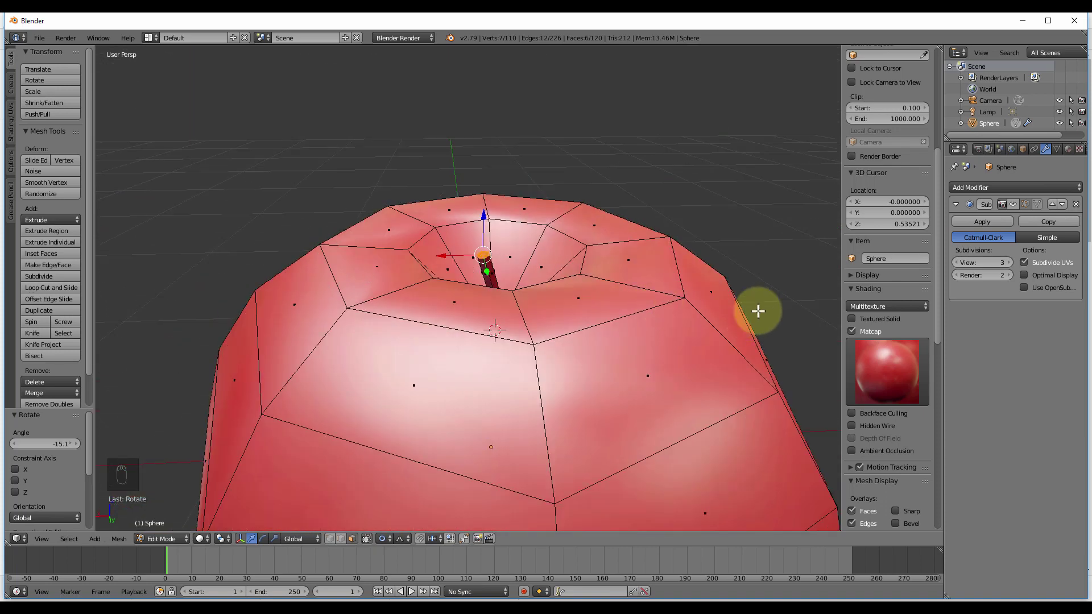
middle_drag(761, 309, 493, 259)
scroll(493, 256, up, 5)
scroll(493, 254, down, 5)
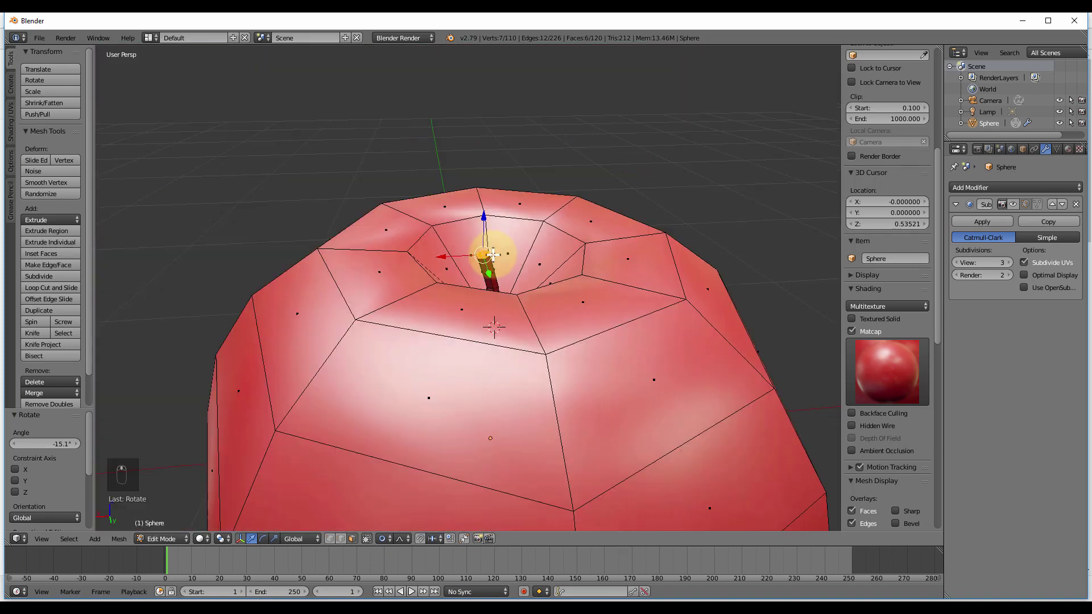
middle_drag(466, 259, 463, 232)
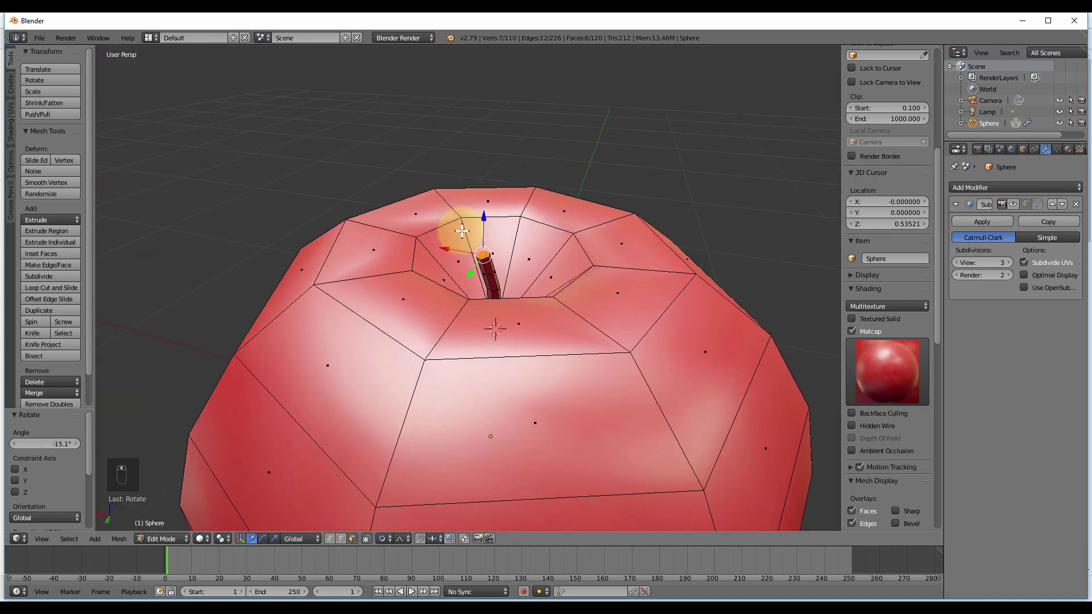
key(e)
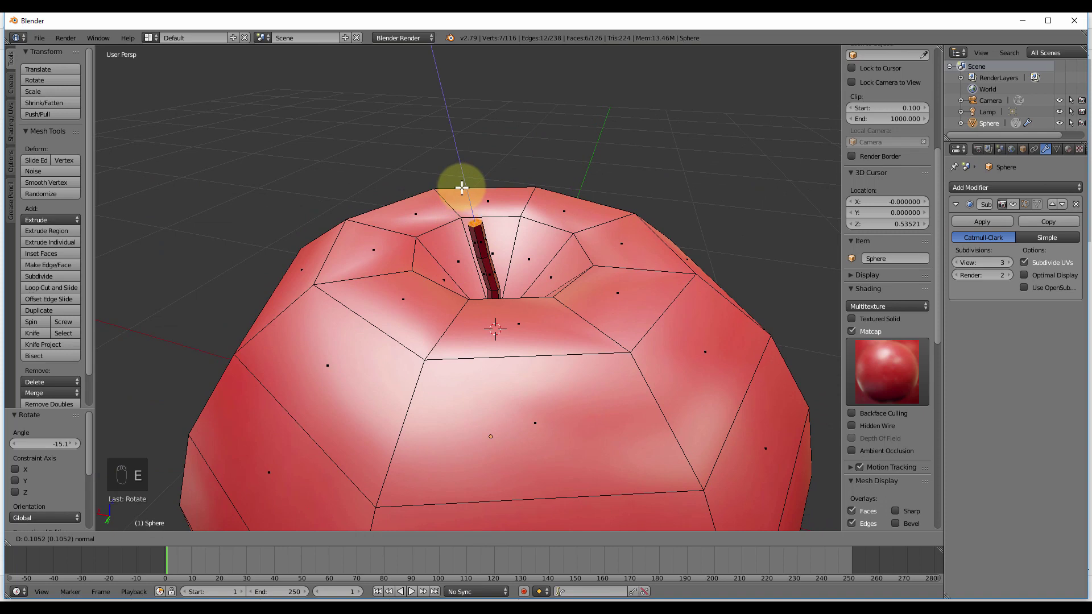
click(461, 188)
middle_drag(461, 191, 482, 222)
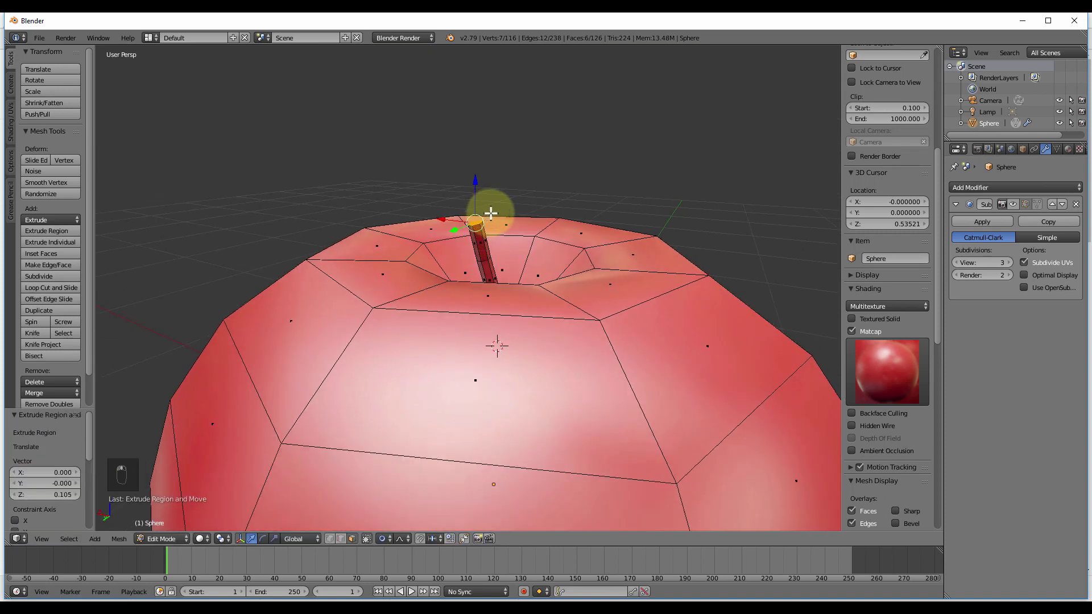
key(s)
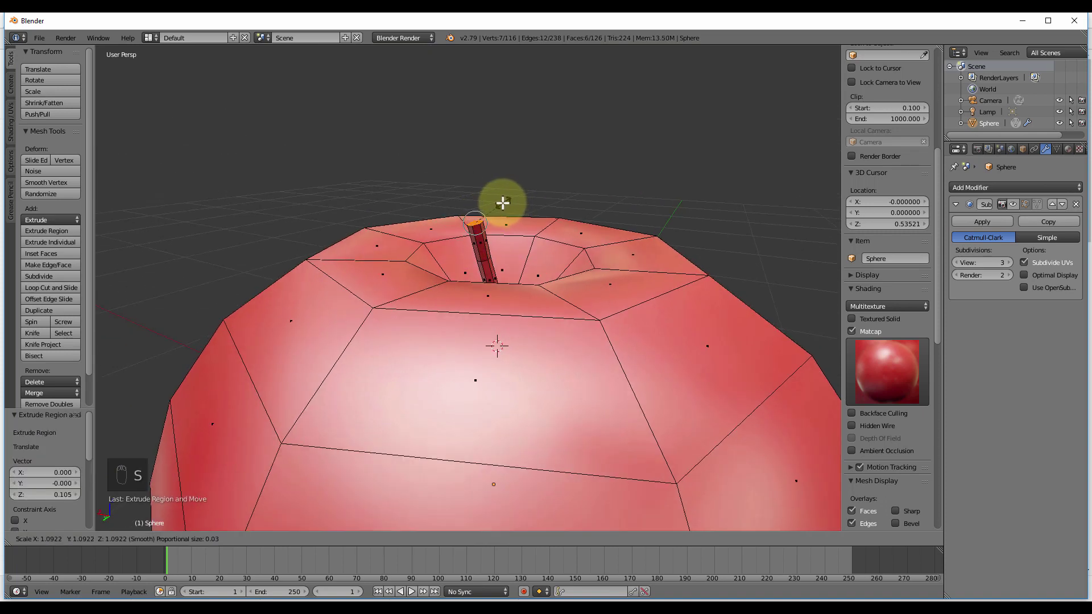
click(500, 207)
- Extrude the stem's top face about 0.011 and scale it to about 1.610 to flare the end
scroll(497, 238, down, 4)
middle_drag(497, 239, 515, 259)
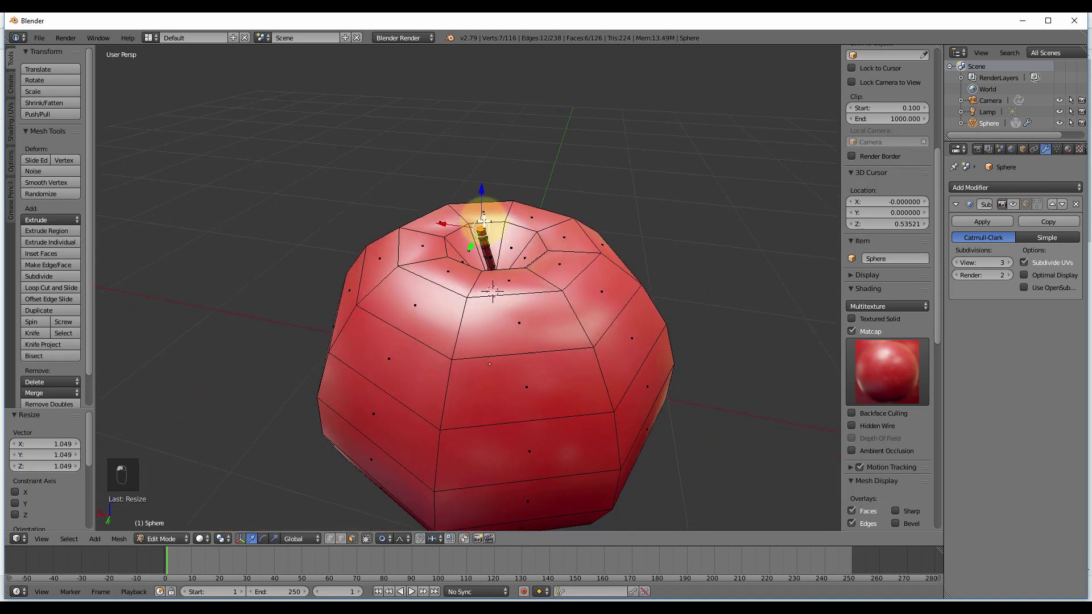
scroll(486, 223, up, 6)
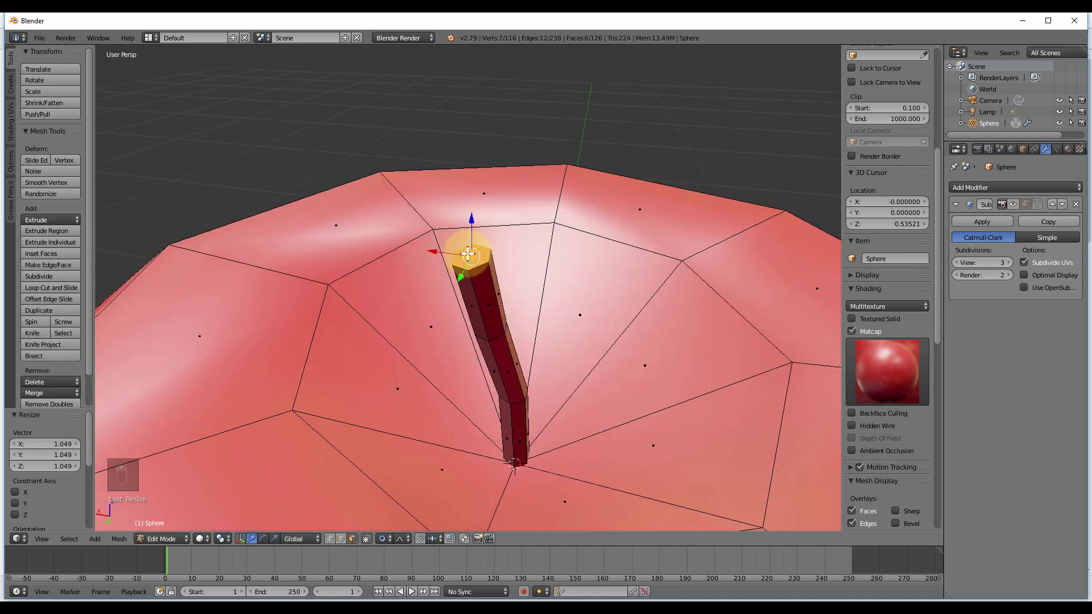
key(e)
click(468, 234)
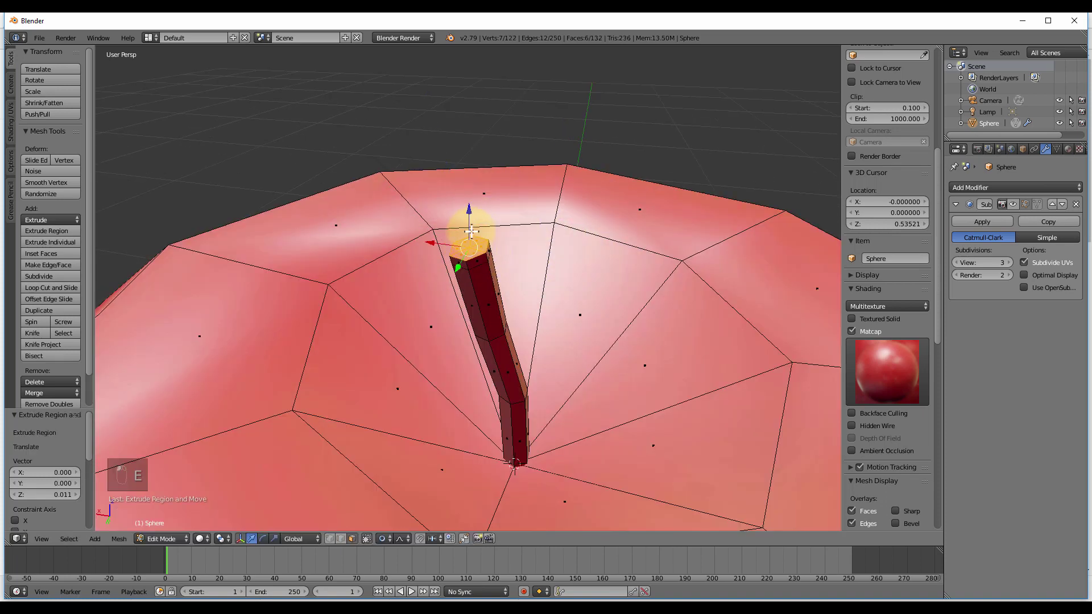
key(s)
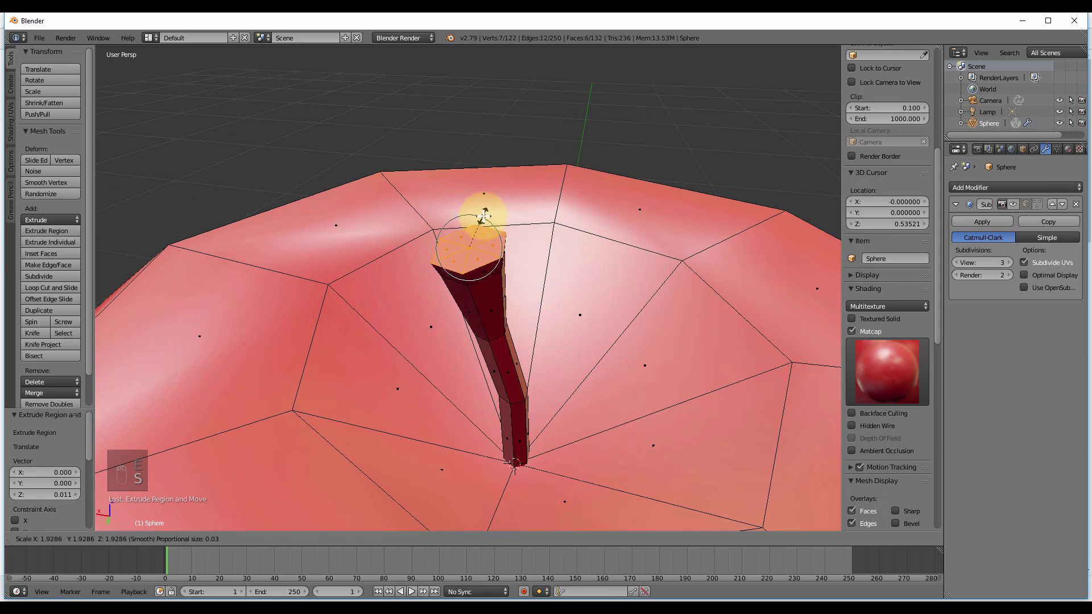
click(480, 220)
- Extrude the flared stem end about 0.057 further along its direction
scroll(476, 221, up, 3)
scroll(475, 230, down, 6)
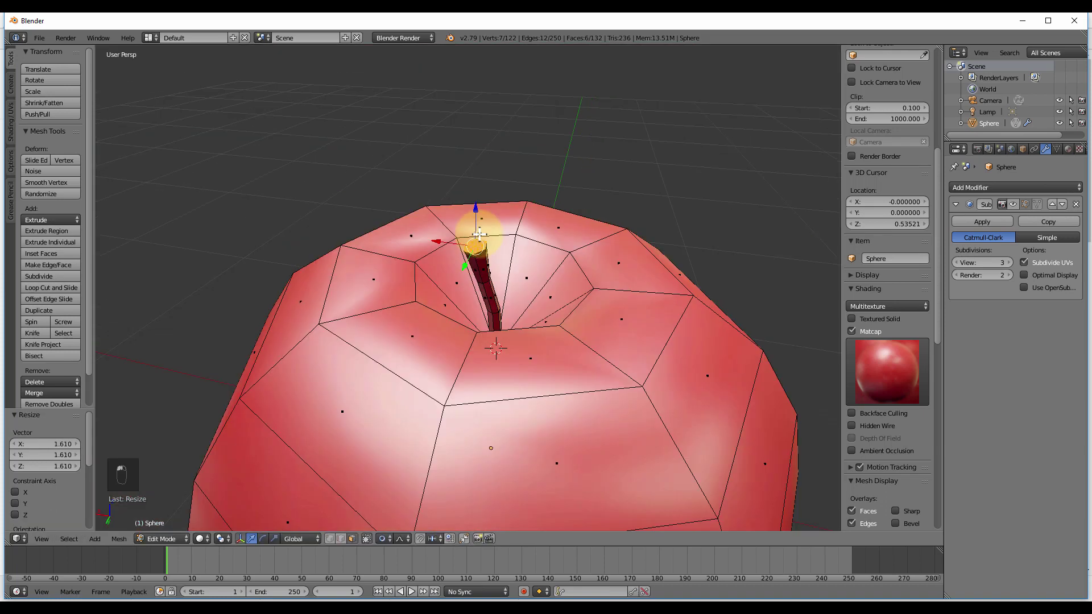
scroll(504, 248, up, 2)
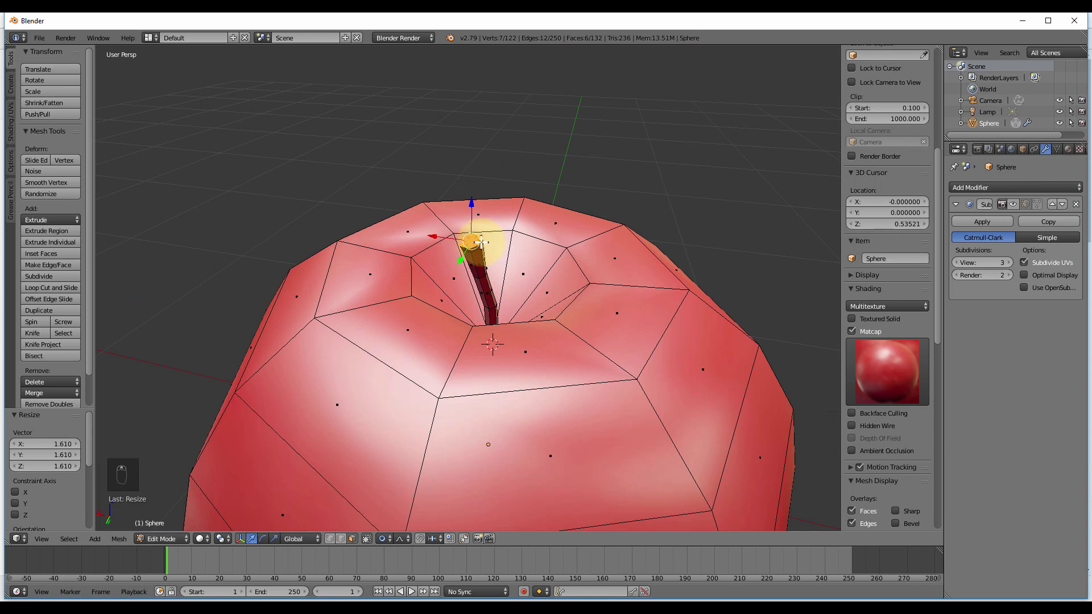
key(e)
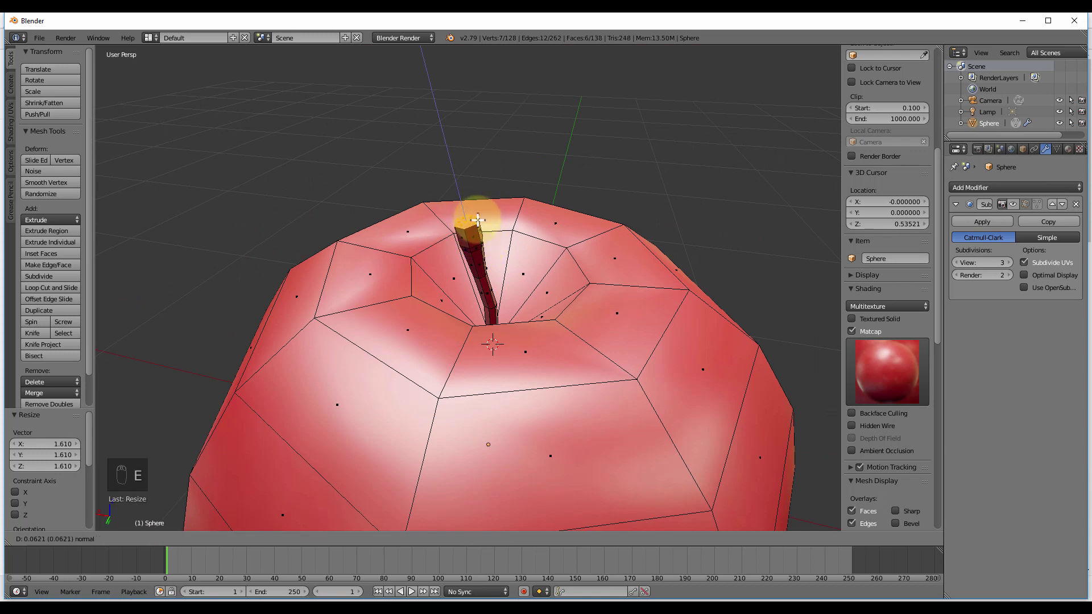
click(478, 221)
- Shift the stem's end face about 0.011 in X and 0.003 in Y, and scale it to about 0.824
key(g)
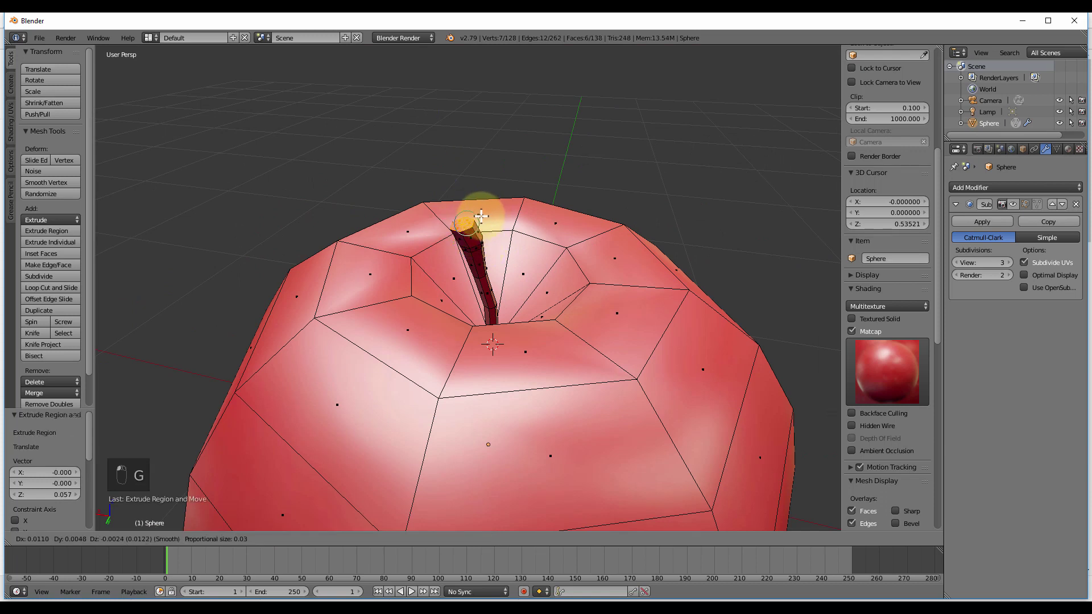
click(483, 219)
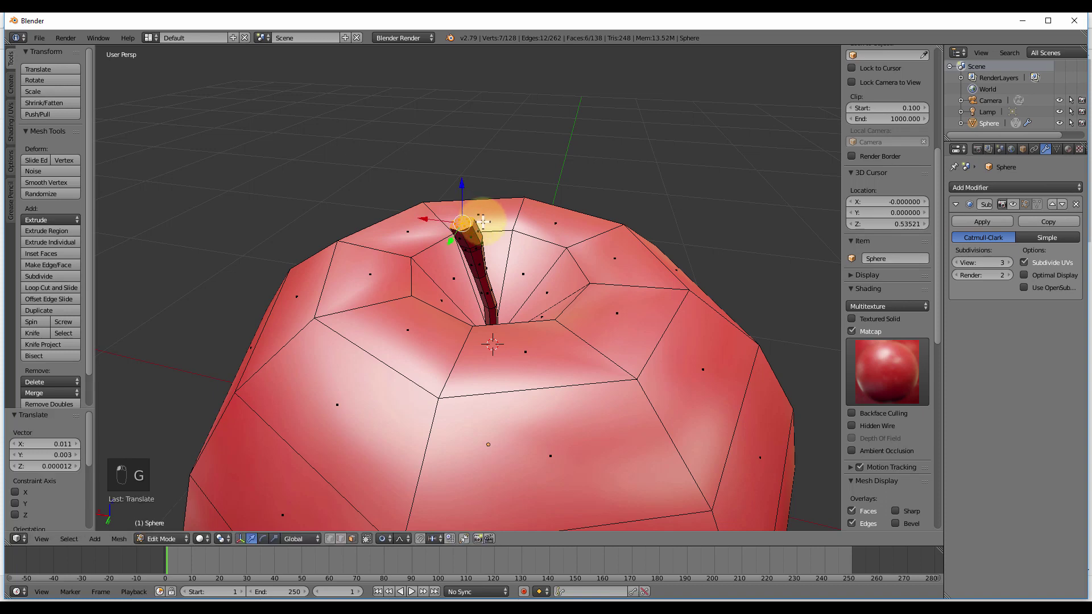
key(s)
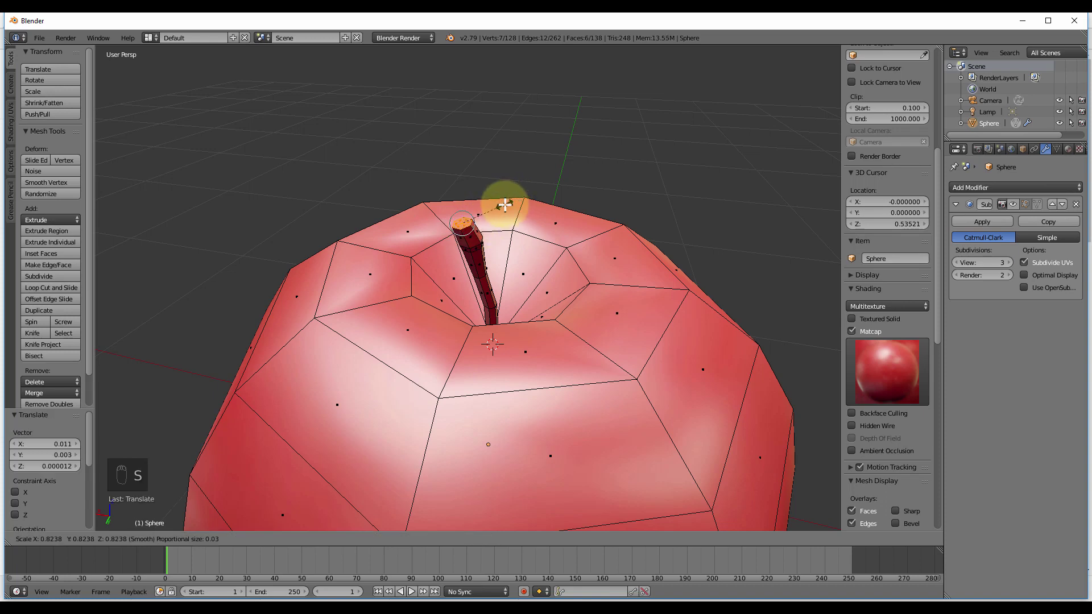
click(505, 205)
- Select the centre vertex of the stem's end face and raise it about 0.019 along Z
middle_drag(523, 237, 480, 236)
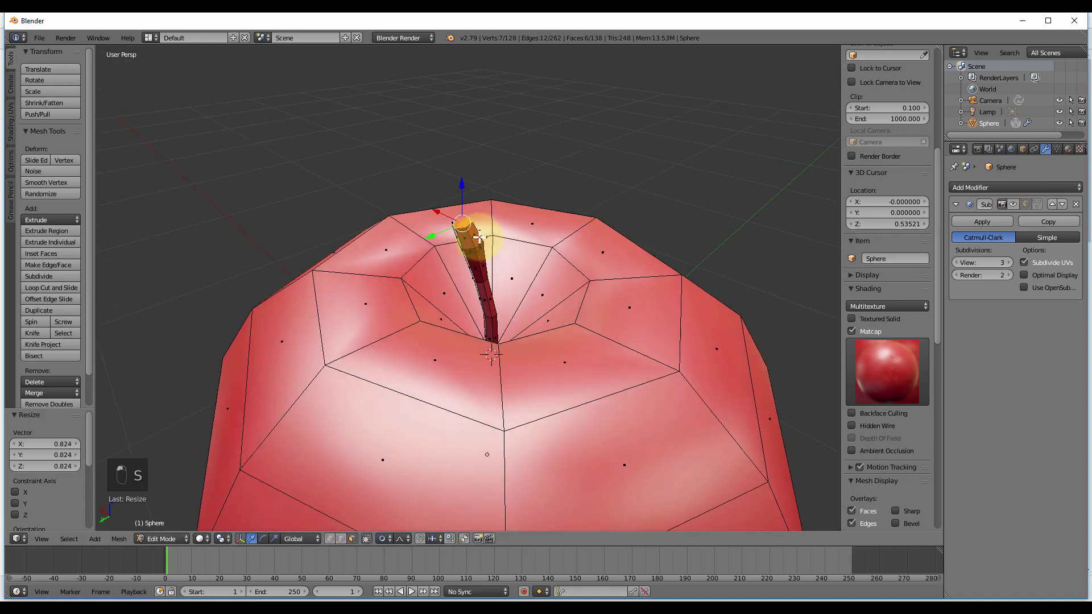
scroll(465, 219, up, 6)
scroll(459, 225, down, 2)
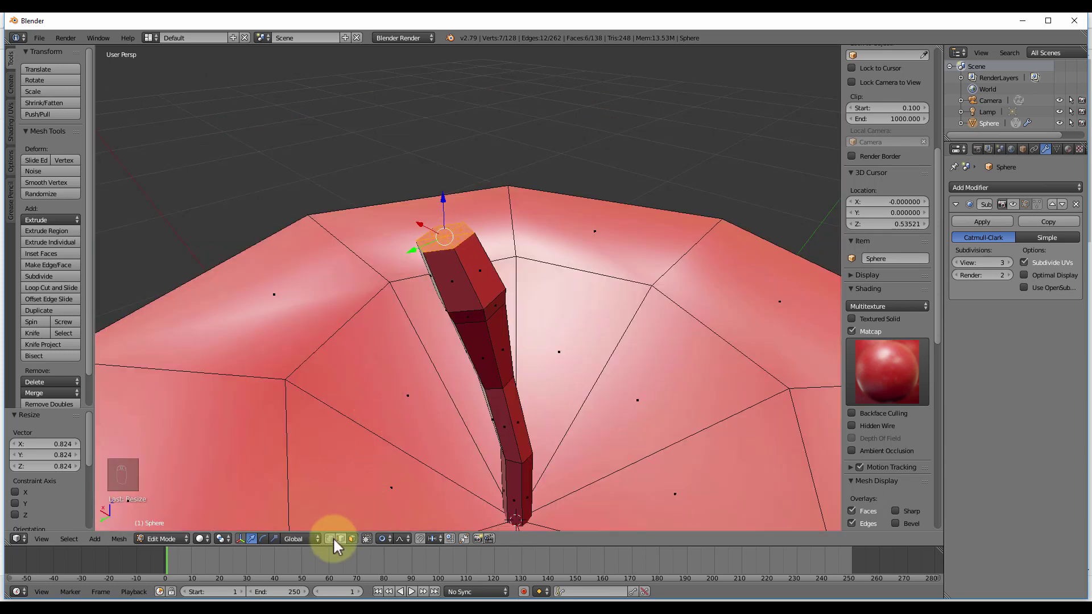
right_click(445, 236)
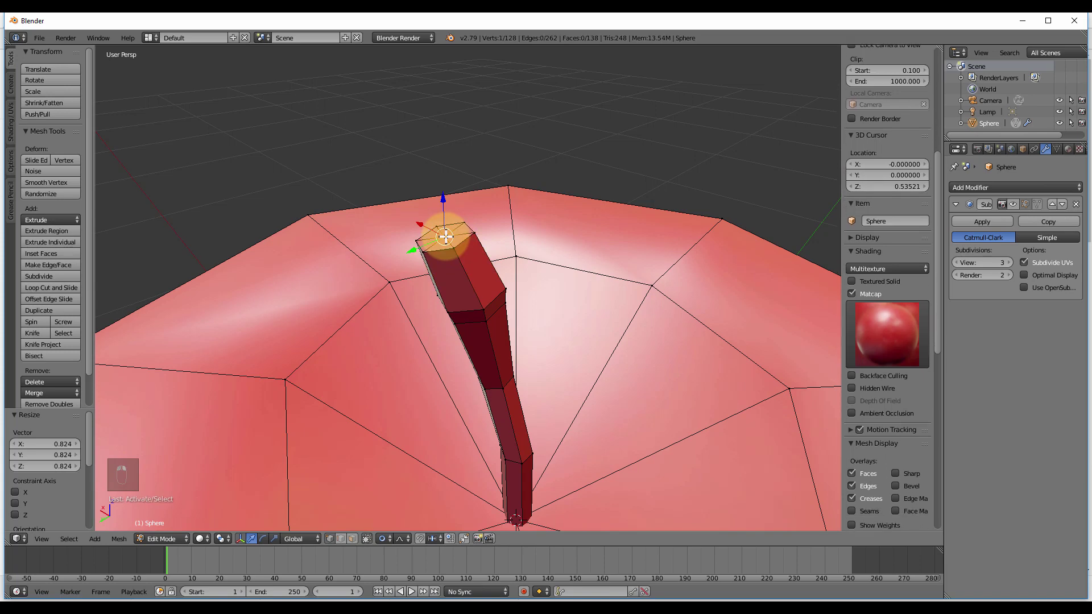
key(g)
key(z)
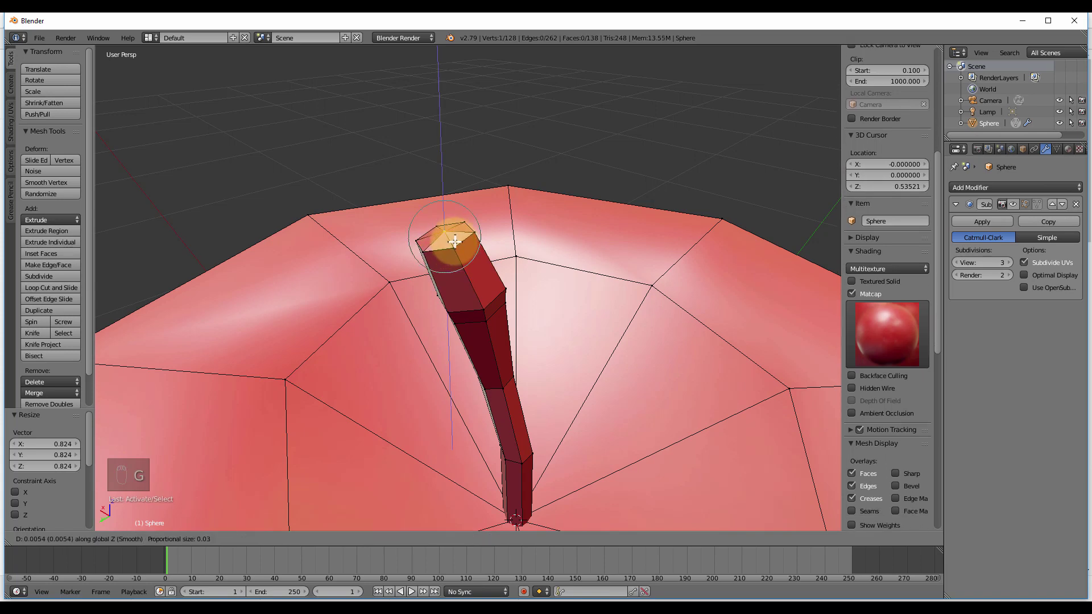
click(452, 234)
middle_drag(470, 243, 514, 219)
- Switch to the browser's apple image results, examine the shape of the stem ends, and return to Blender
key(alt+Tab)
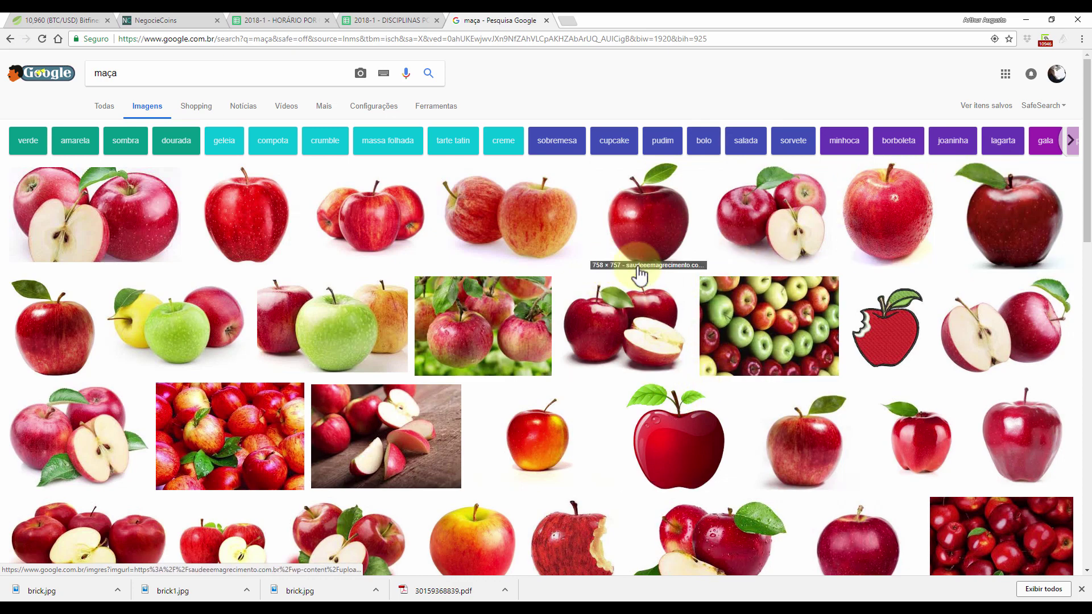
key(alt+Tab)
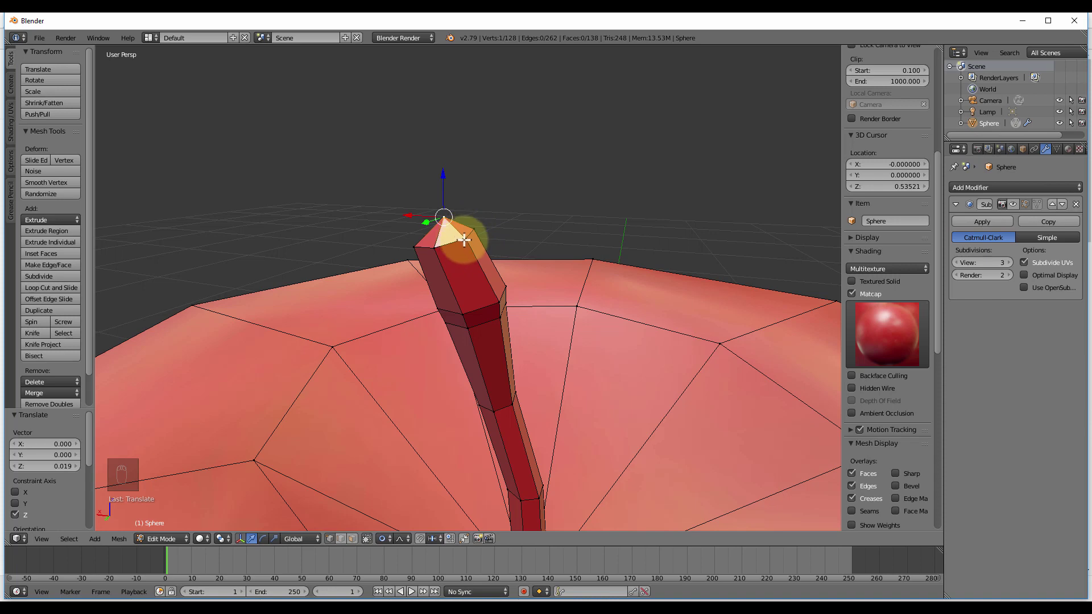
middle_drag(464, 240, 456, 281)
key(alt+Tab)
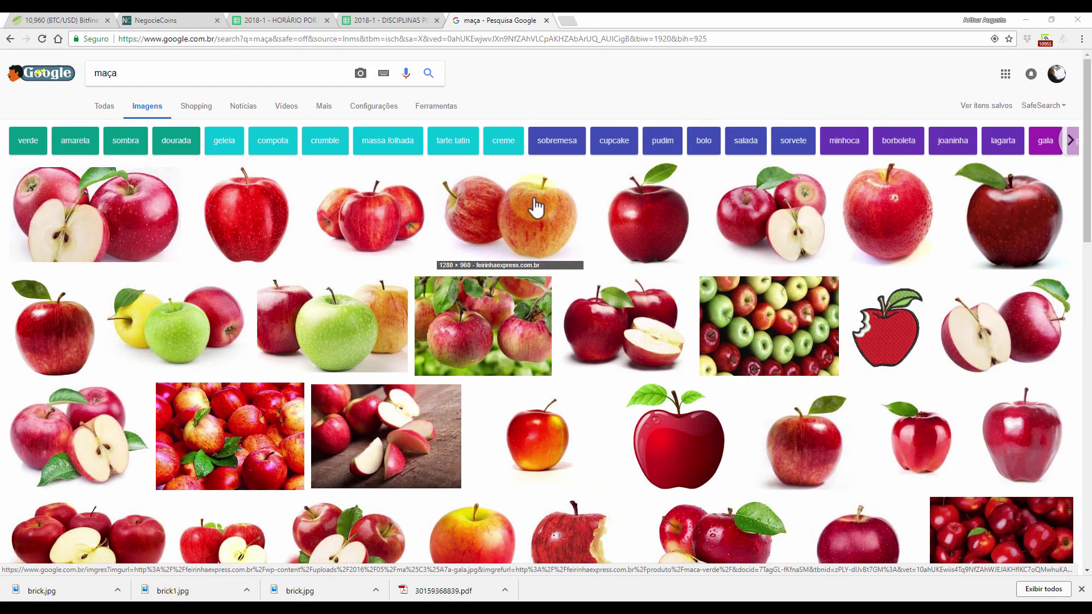
key(alt+Tab)
key(alt+Tab)
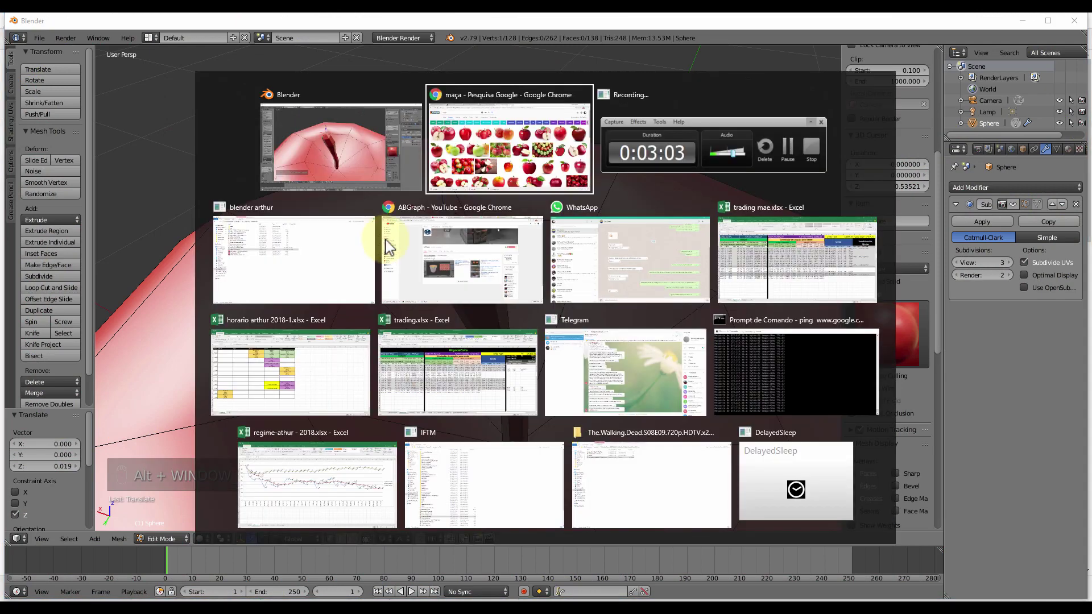
key(alt+Tab)
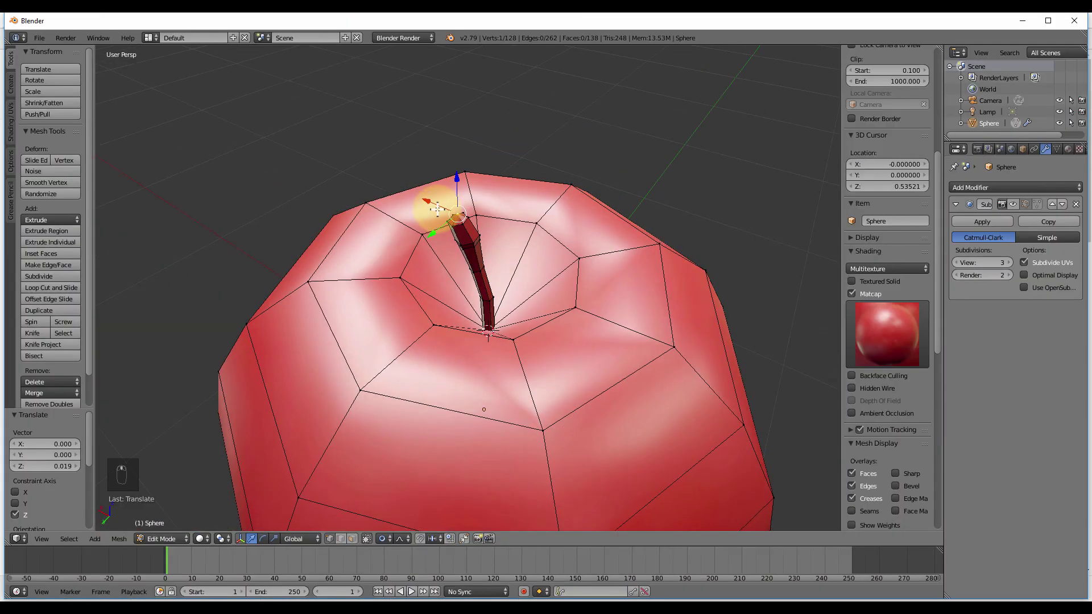
- Lower the centre vertex of the stem tip about 0.028 along Z to hollow the end
middle_drag(437, 210, 446, 190)
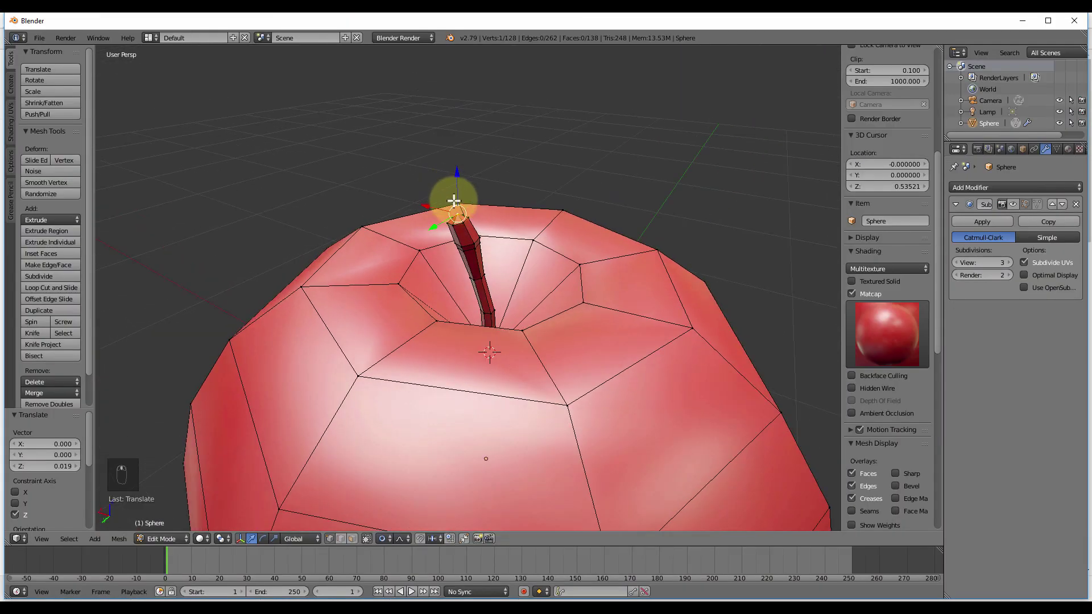
scroll(456, 224, up, 4)
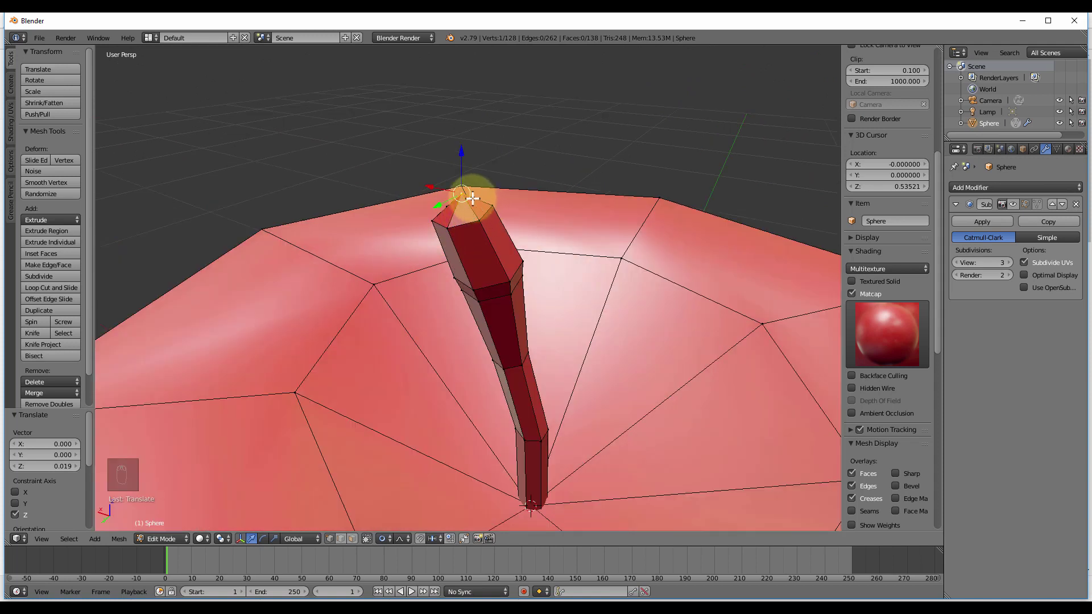
key(g)
key(z)
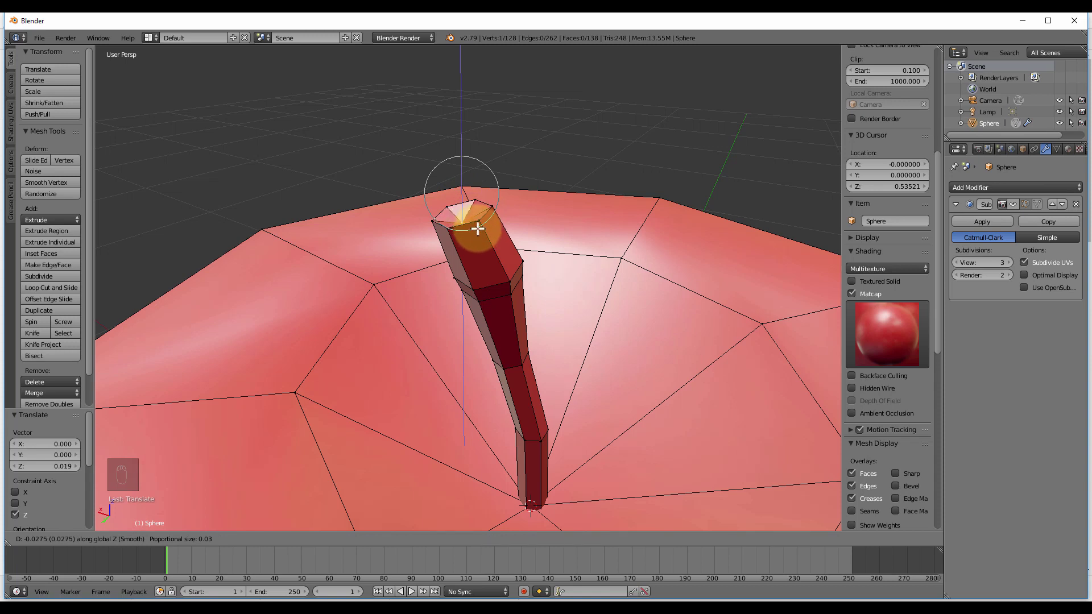
click(478, 228)
- Scale the stem end to about 2.099 around its centre vertex, using a proportional size of about 0.06
key(s)
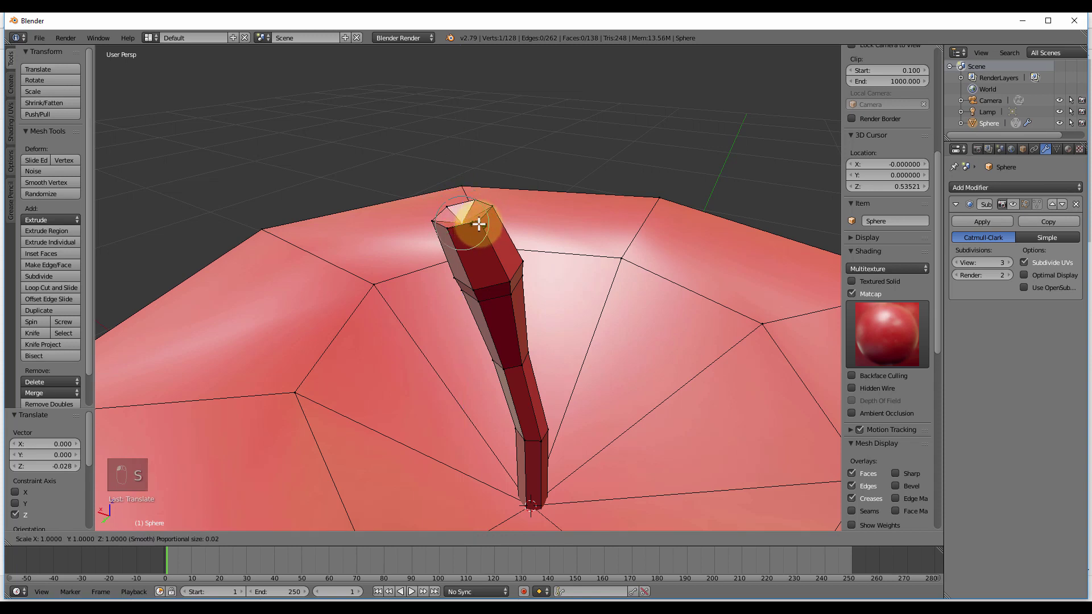
scroll(489, 220, down, 11)
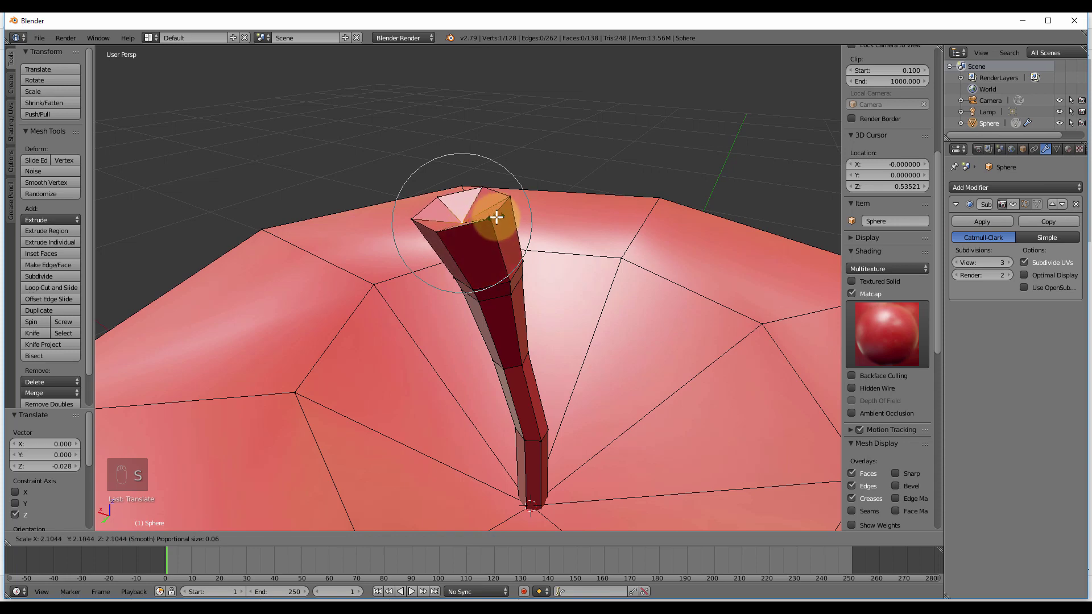
click(497, 218)
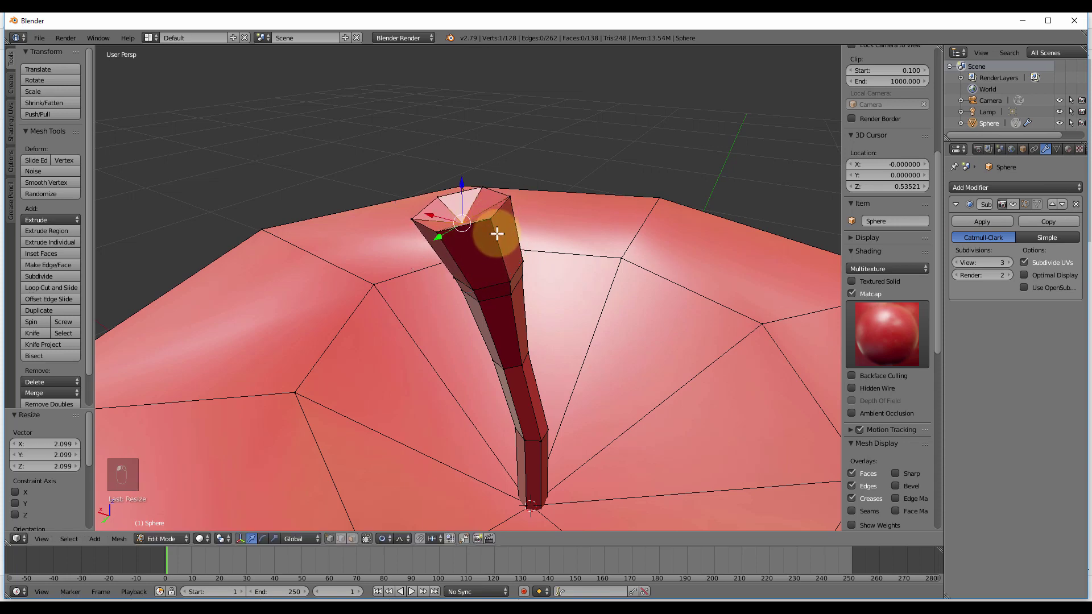
scroll(495, 224, down, 6)
scroll(504, 239, up, 1)
scroll(505, 247, up, 4)
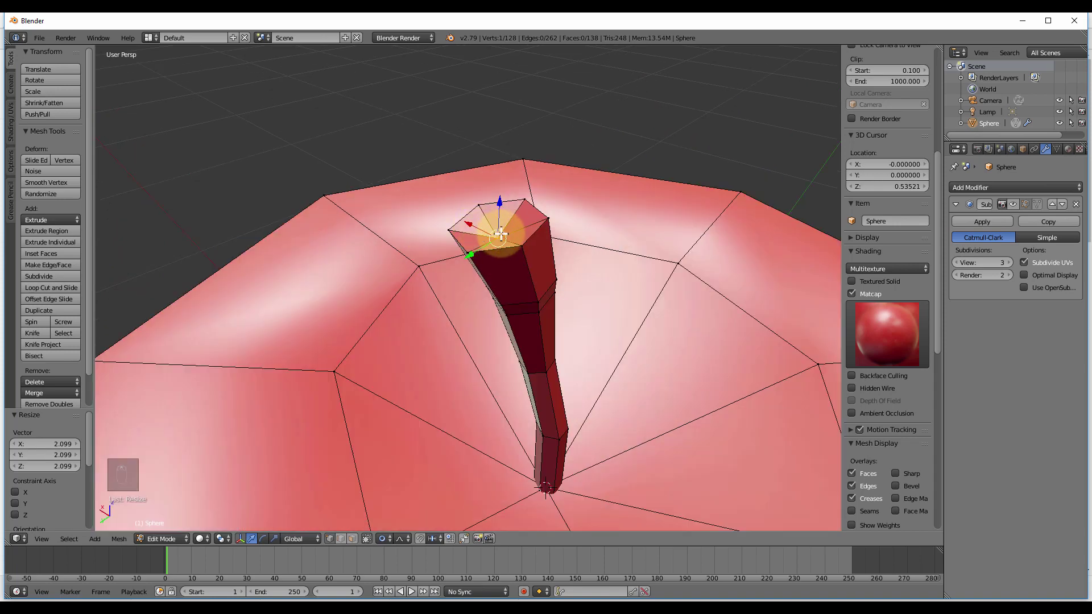
- Move the stem end about 0.006 down in Z, and shift it about -0.003 in X, -0.006 in Y and 0.001 in Z
key(g)
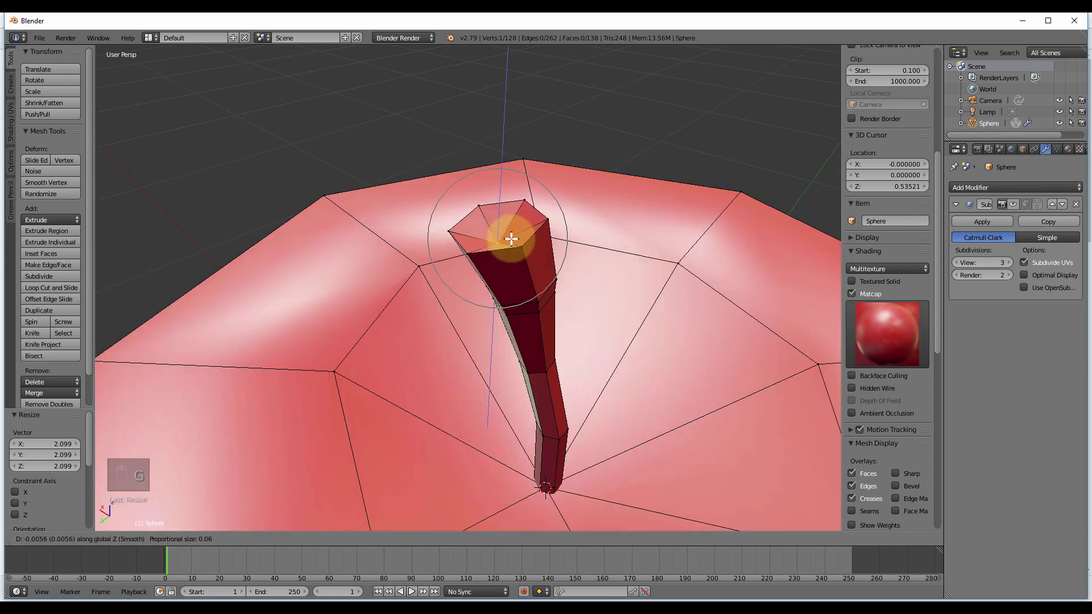
click(512, 239)
middle_drag(507, 238, 497, 190)
key(g)
click(517, 262)
scroll(496, 205, down, 8)
scroll(500, 205, up, 6)
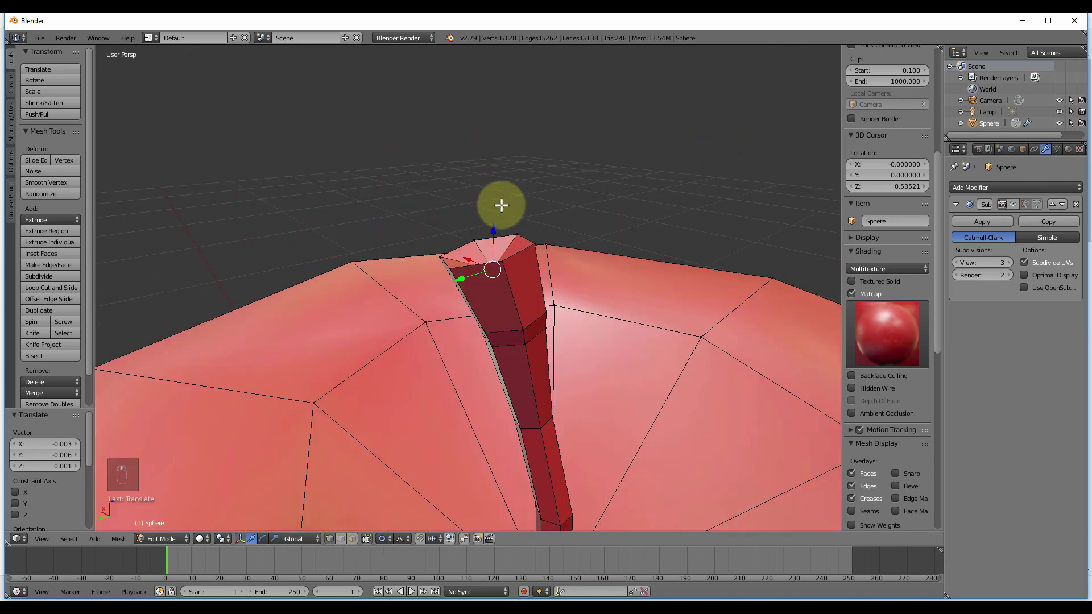
- Turn on the viewport display of the Subsurf modifier and return the apple to Object Mode
click(1013, 203)
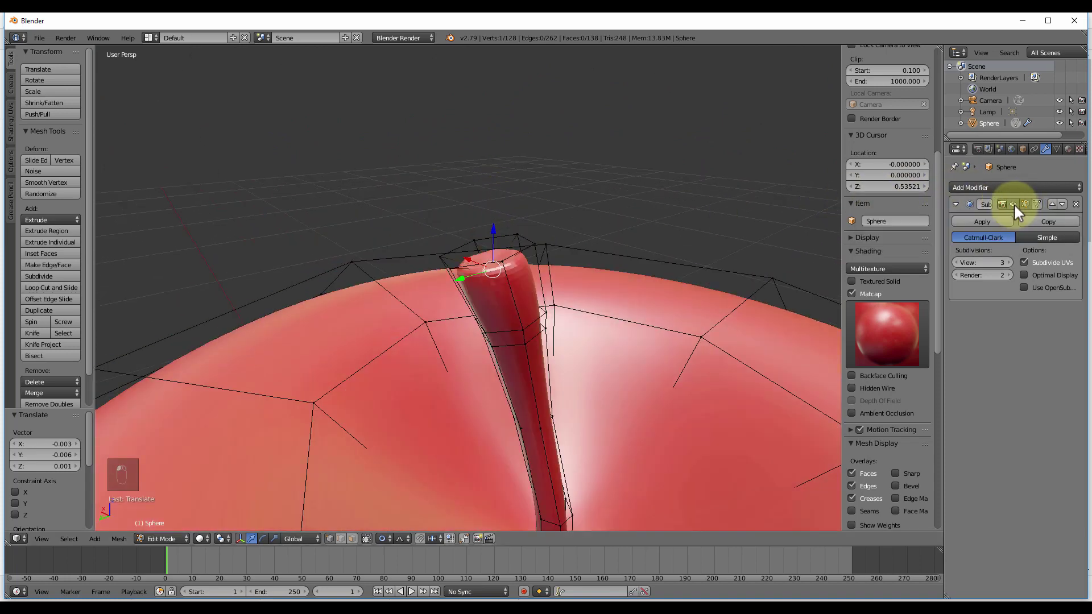
middle_drag(694, 282, 482, 299)
scroll(630, 294, down, 12)
key(Tab)
scroll(531, 306, up, 3)
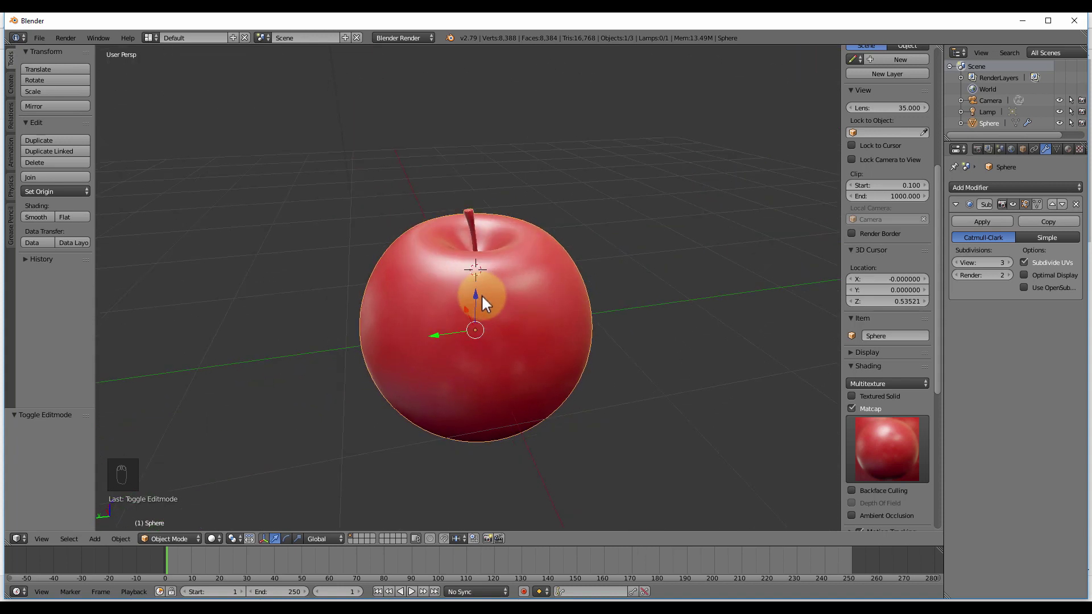
middle_drag(544, 274, 530, 305)
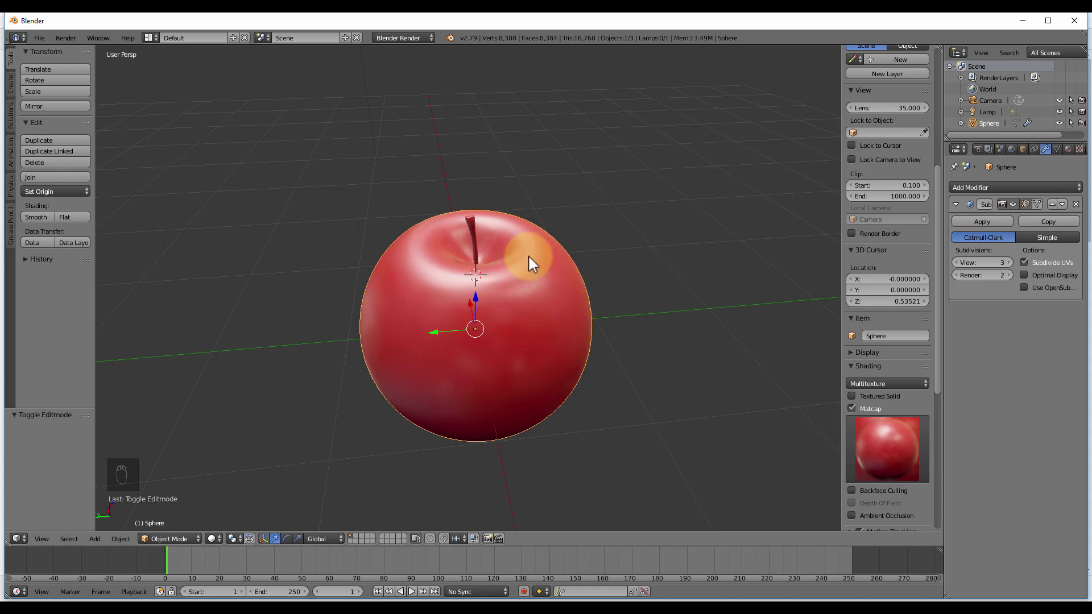
- Apply the Subsurf modifier to the apple and check the resulting dense mesh in Edit Mode
click(974, 223)
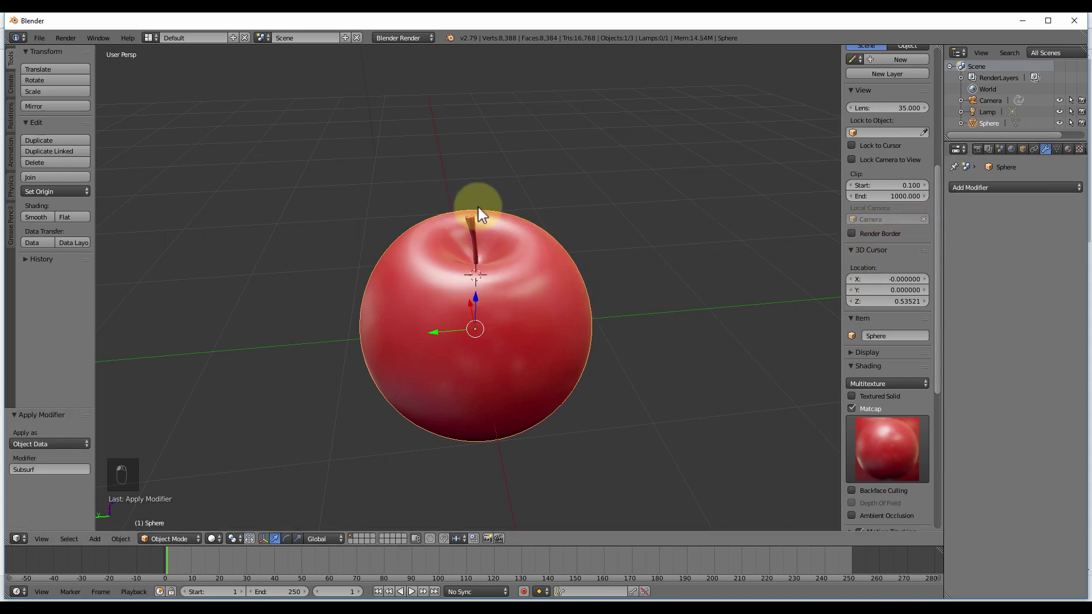
middle_drag(550, 277, 511, 276)
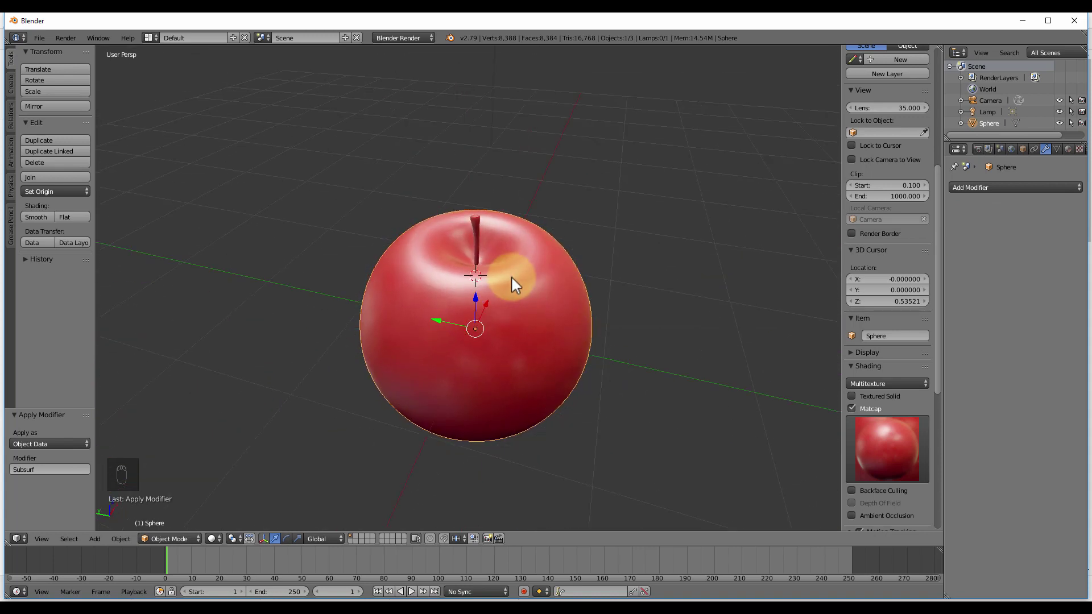
key(Tab)
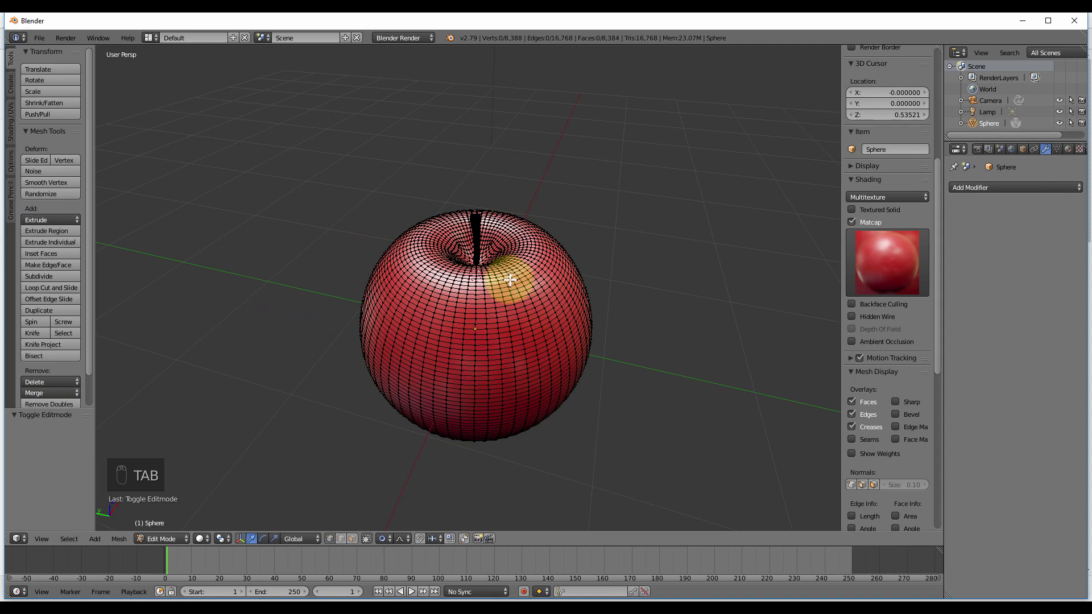
key(Tab)
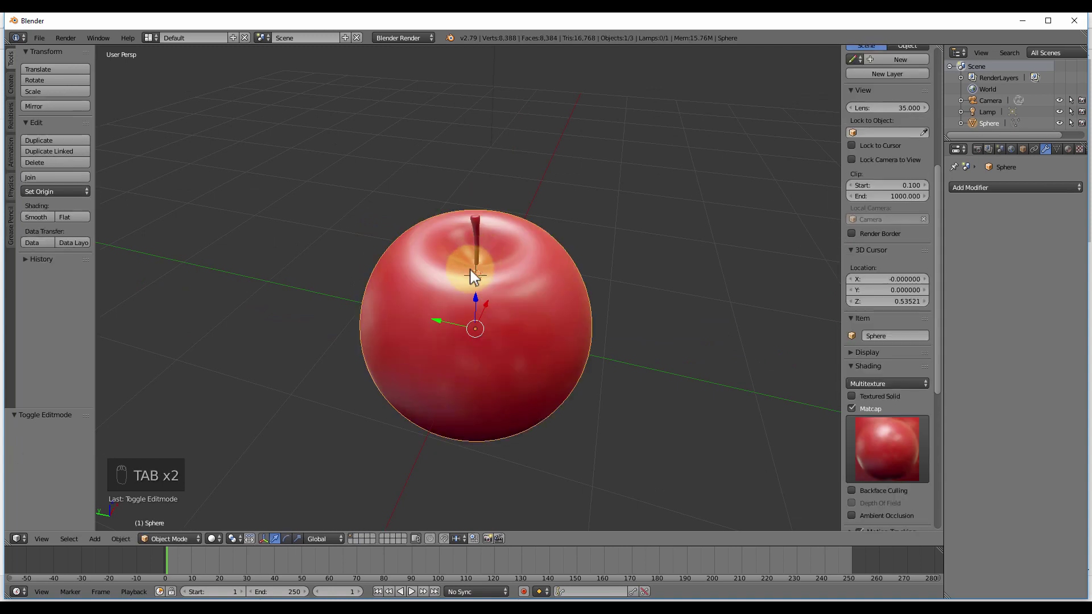
- Switch the apple from Object Mode to Sculpt Mode and view it from above
click(169, 536)
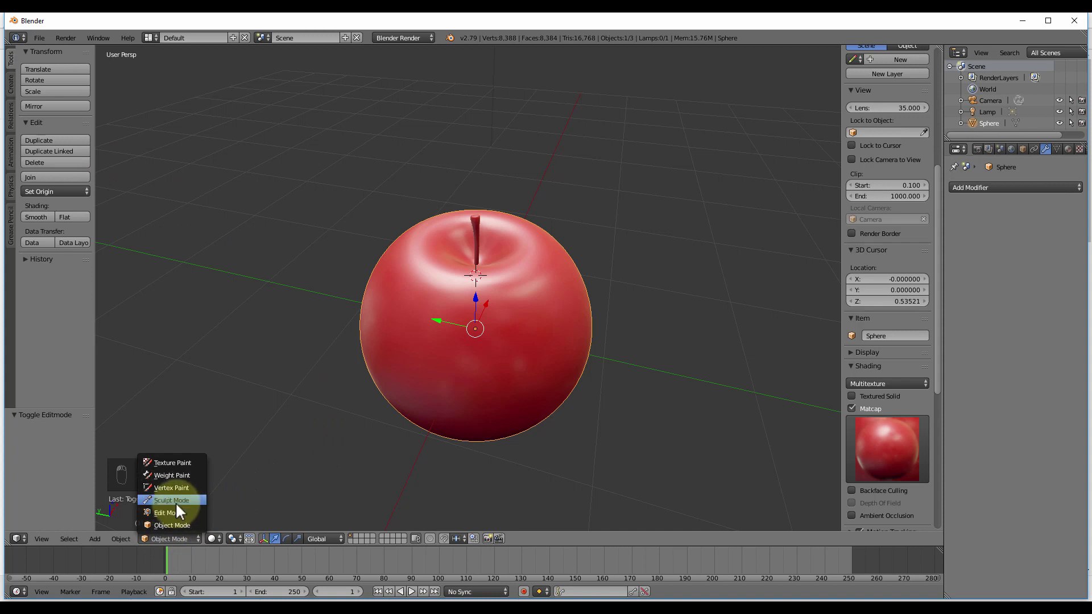
click(175, 501)
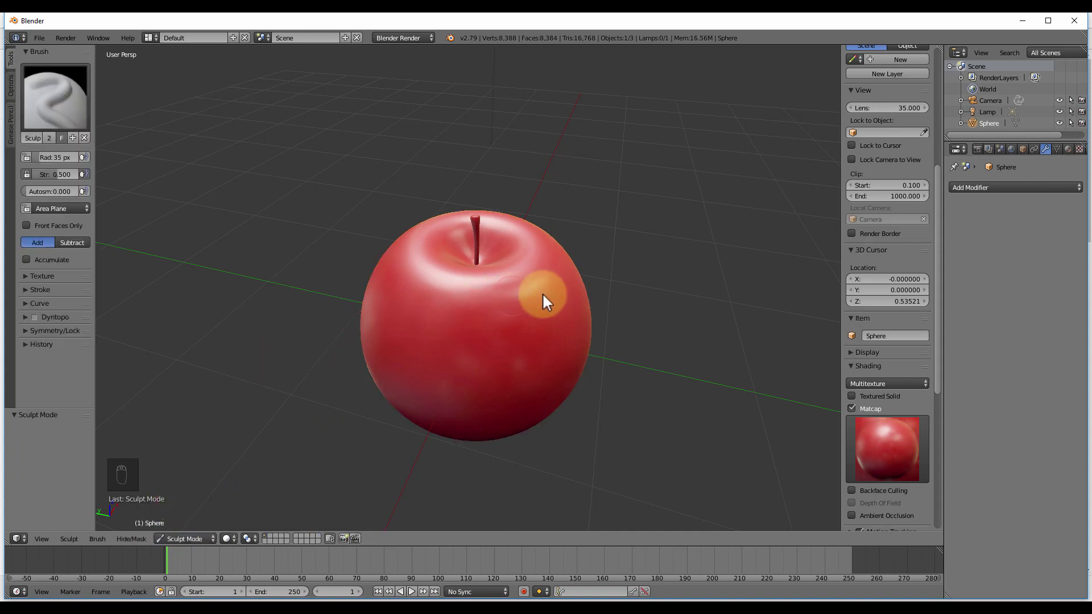
middle_drag(541, 292, 505, 261)
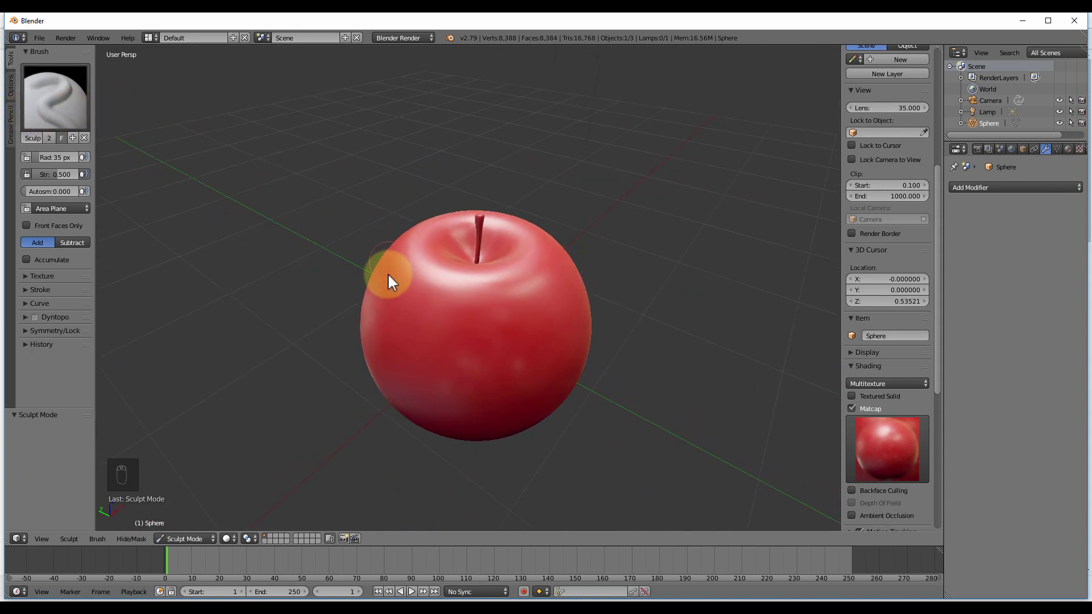
scroll(387, 273, down, 2)
middle_drag(387, 273, 369, 285)
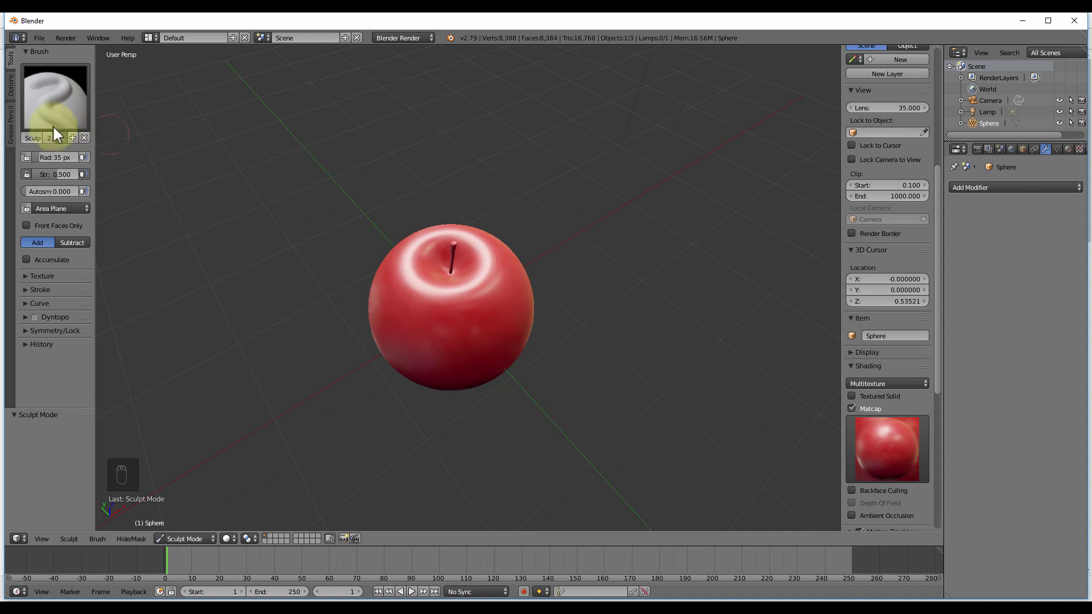
- Keep the SculptDraw brush for sculpting the apple and set its strength to 0.137
click(37, 109)
click(45, 101)
click(54, 97)
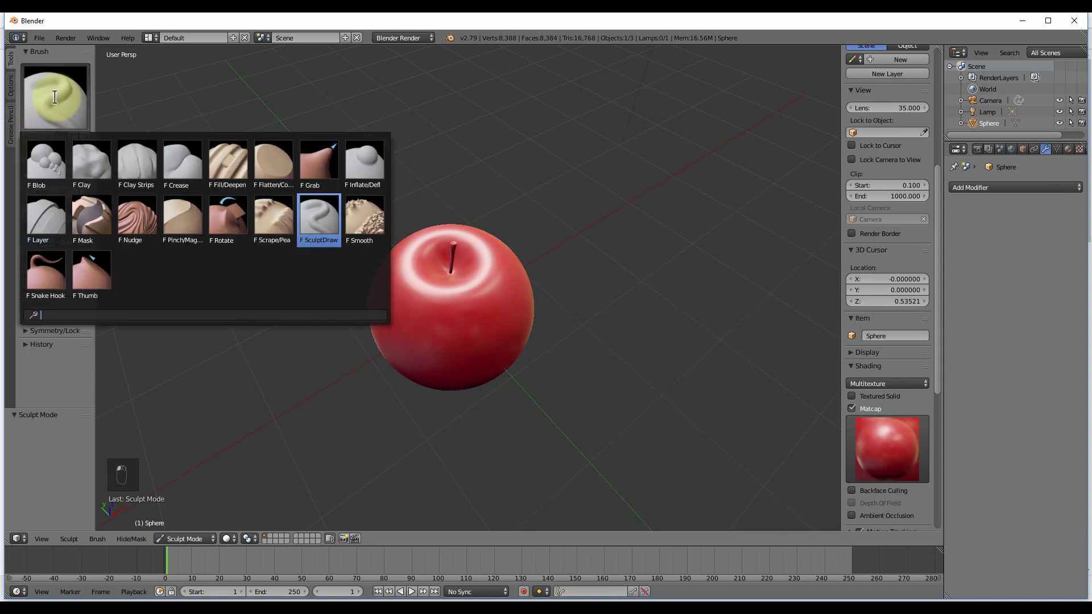
click(72, 118)
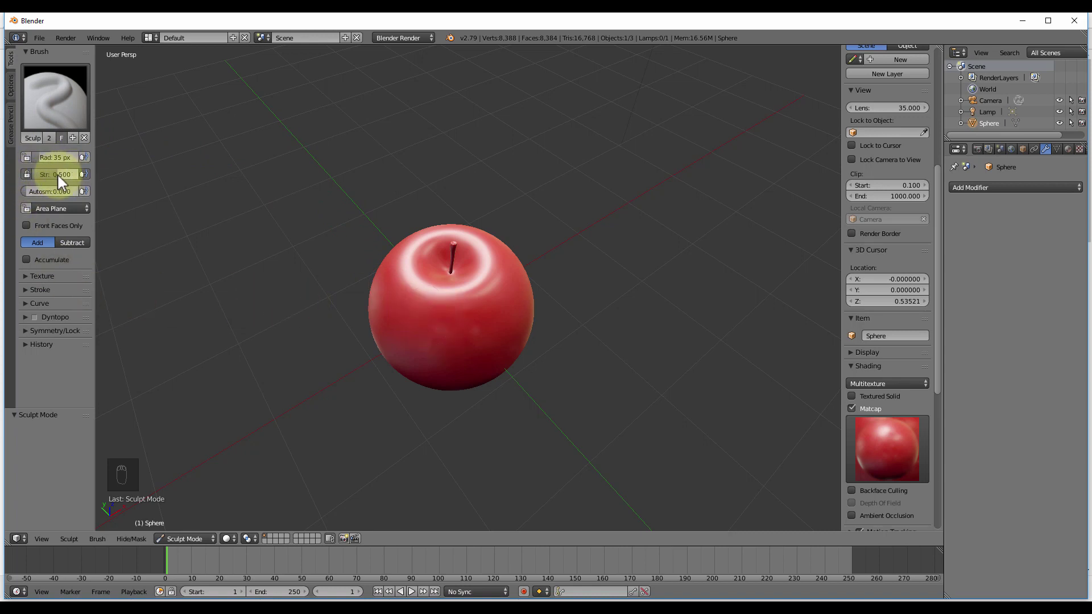
mouse_move(95, 177)
mouse_down()
mouse_move(118, 181)
mouse_move(49, 173)
mouse_up()
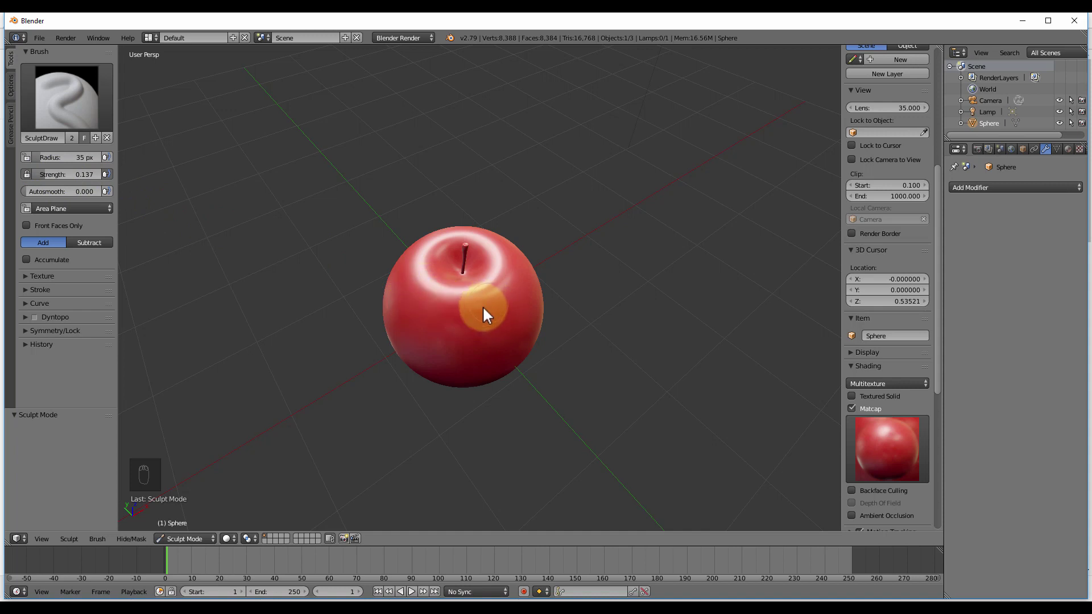
middle_drag(479, 313, 438, 287)
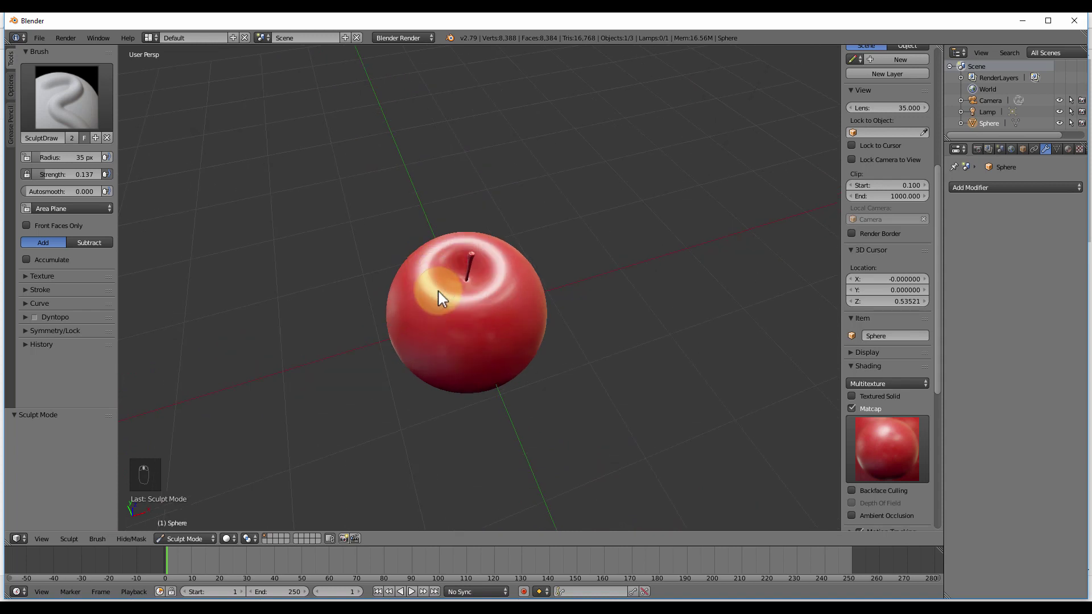
scroll(437, 289, up, 2)
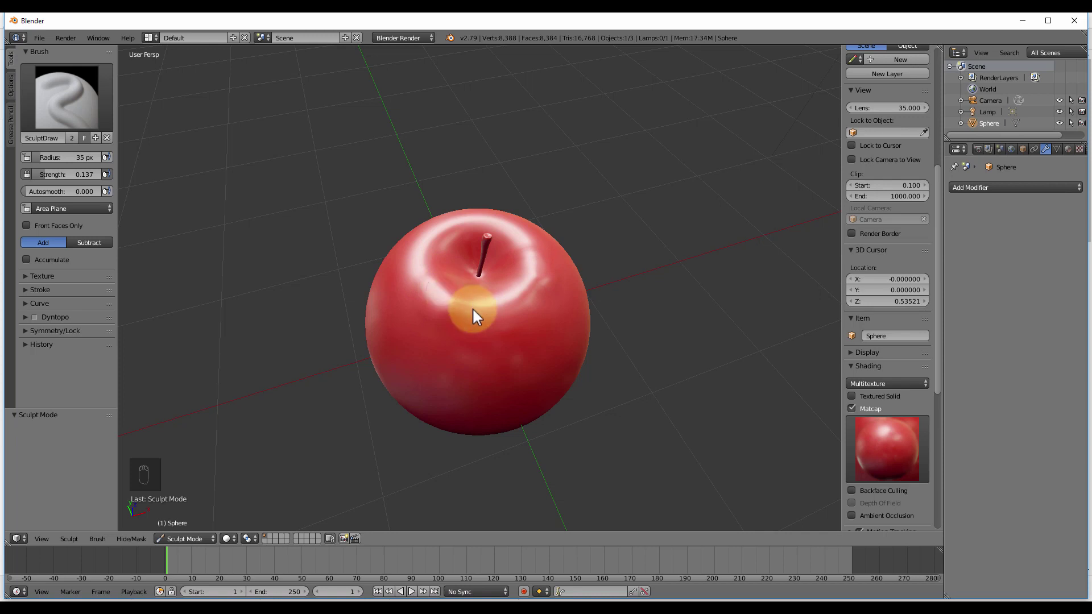
middle_drag(513, 398, 443, 367)
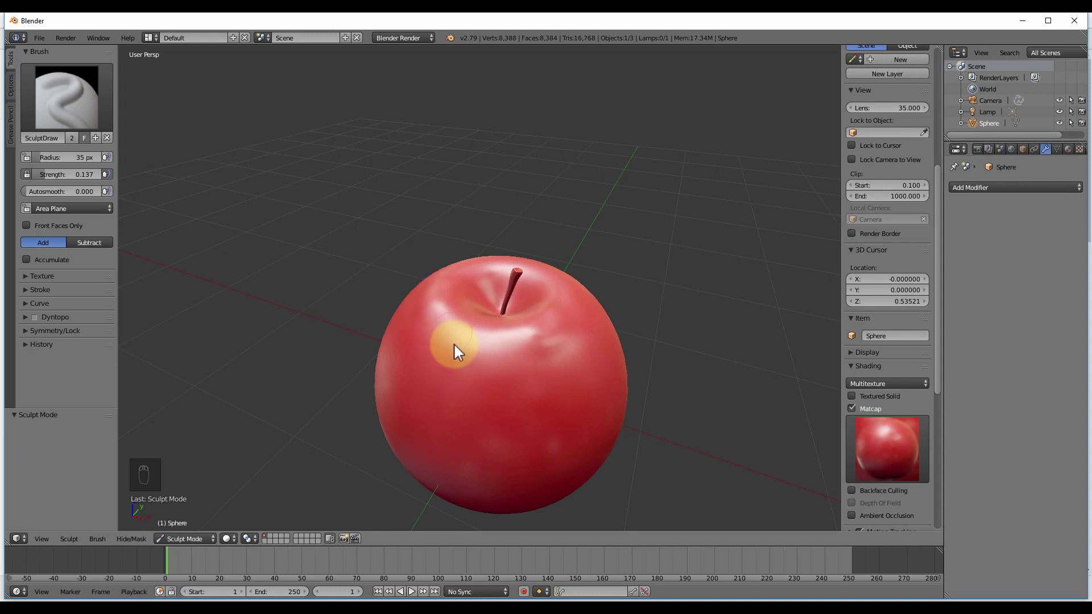
- Undo the test strokes on the apple and turn off X mirror symmetry for sculpting
key(ctrl+z)
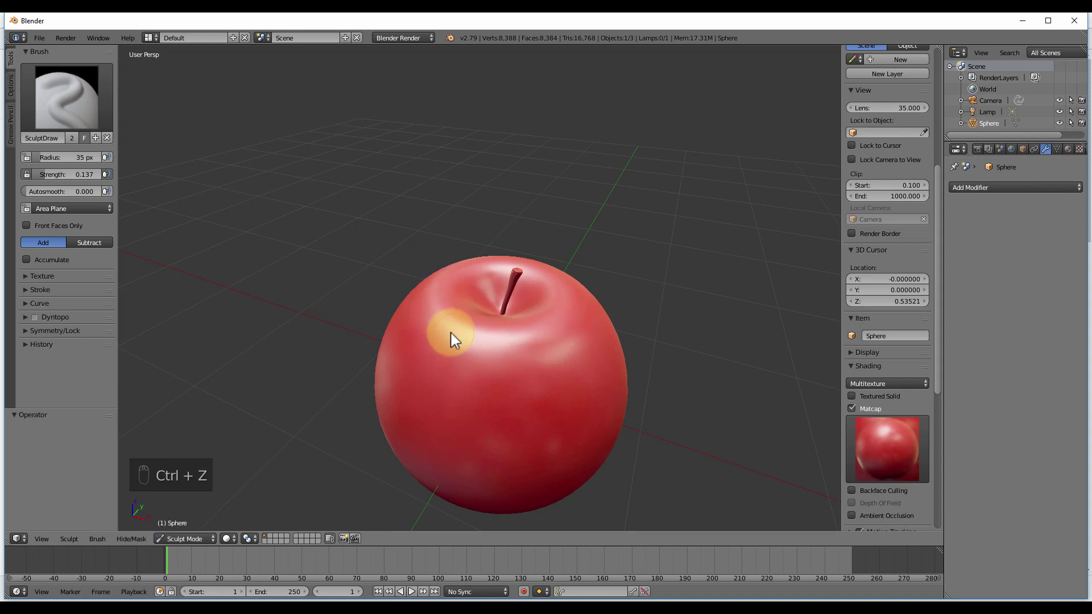
middle_drag(453, 336, 446, 305)
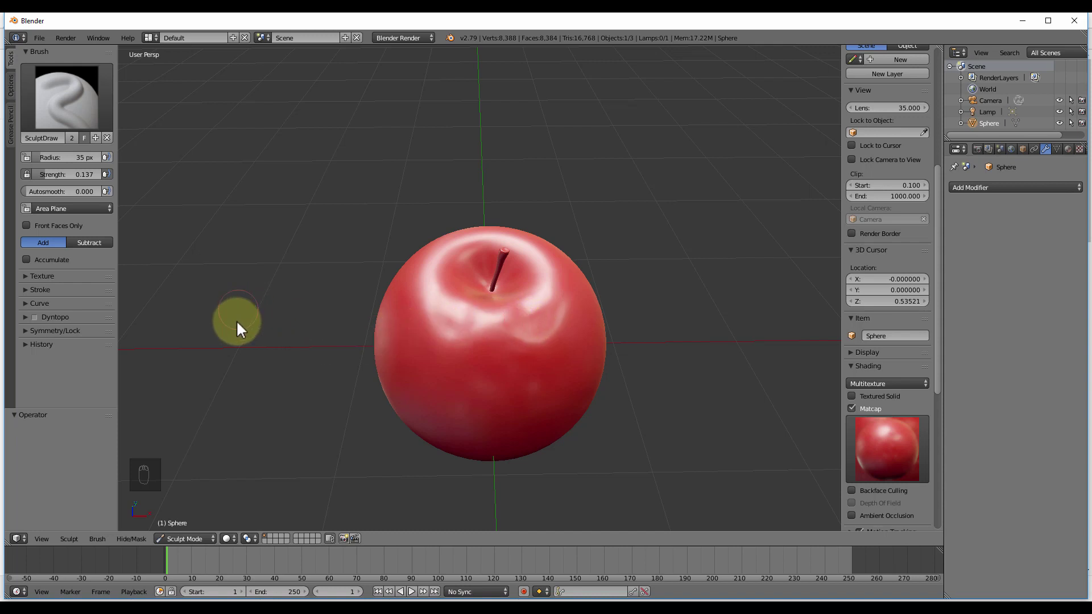
click(24, 330)
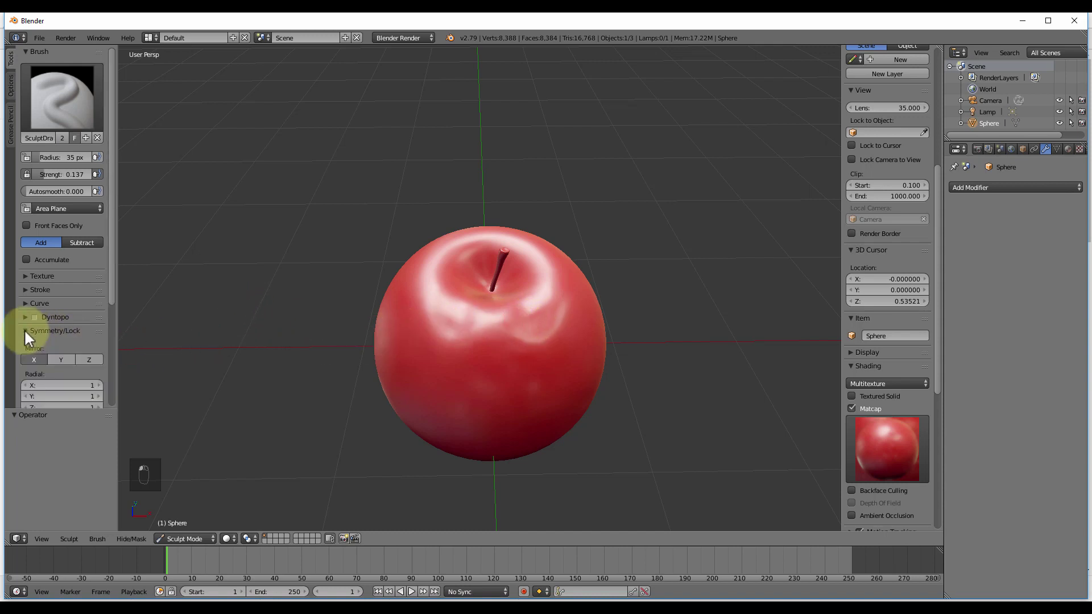
key(ctrl+z)
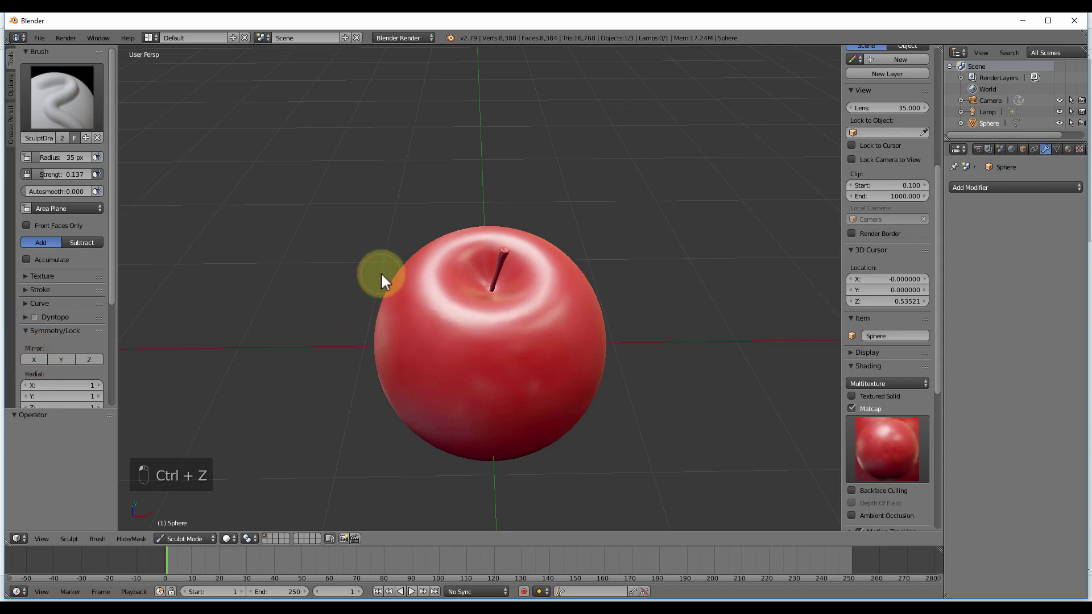
- Set the brush strength to 0.210 and sculpt light strokes on the apple's upper surface
mouse_move(463, 333)
middle_down()
mouse_move(467, 358)
mouse_move(443, 333)
middle_up()
mouse_move(60, 173)
mouse_down()
mouse_move(80, 173)
mouse_move(68, 173)
mouse_up()
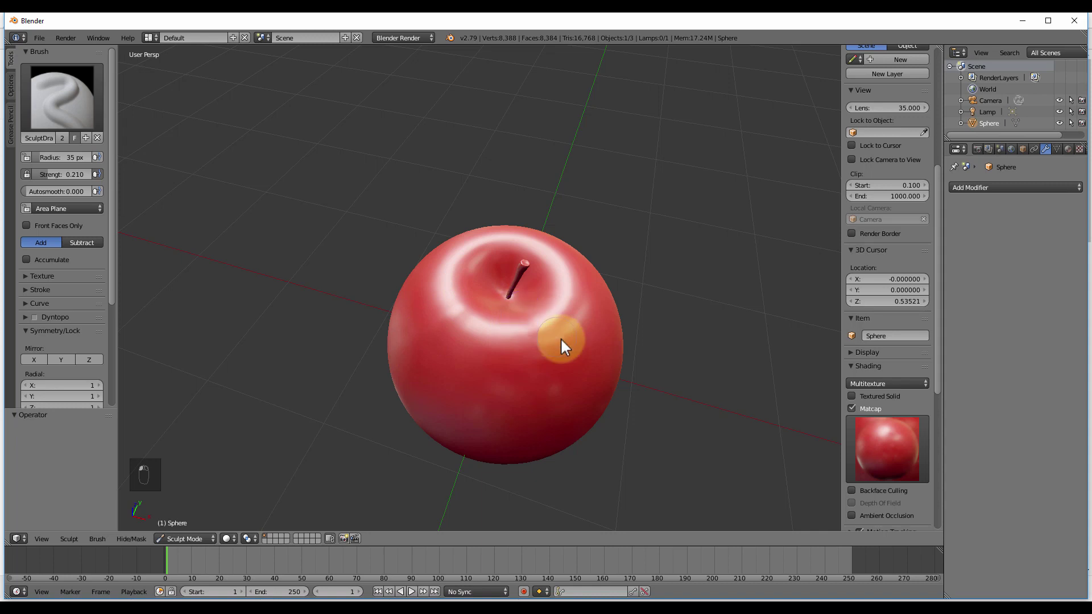
middle_drag(529, 348, 587, 375)
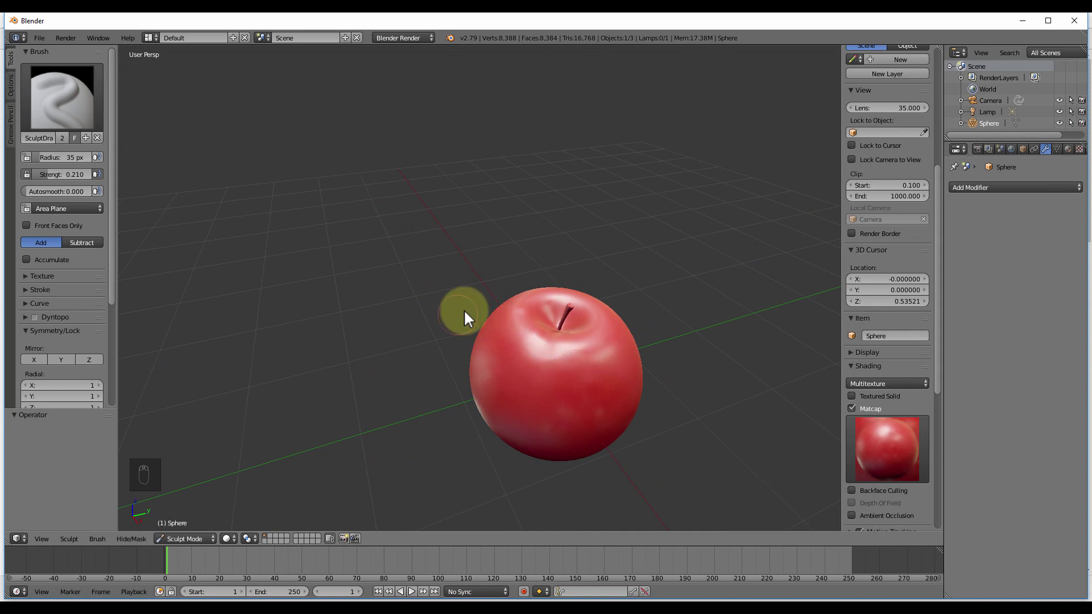
- Set the brush radius to 64 px and sculpt irregular bulges around the apple's upper shoulder
key(f)
click(480, 303)
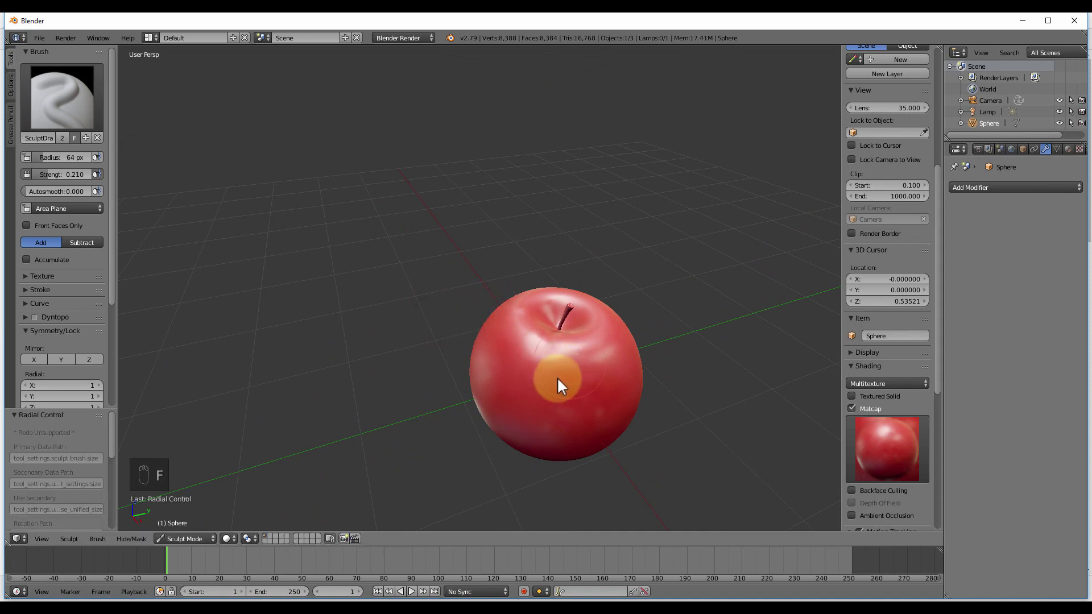
middle_drag(558, 378, 544, 375)
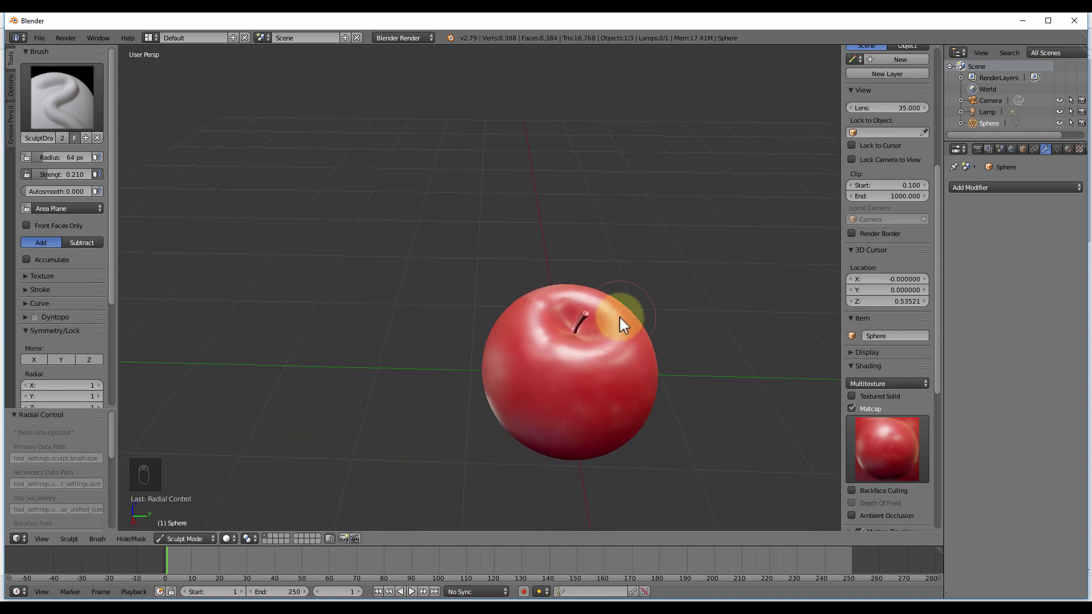
middle_drag(627, 336, 624, 344)
scroll(623, 339, up, 4)
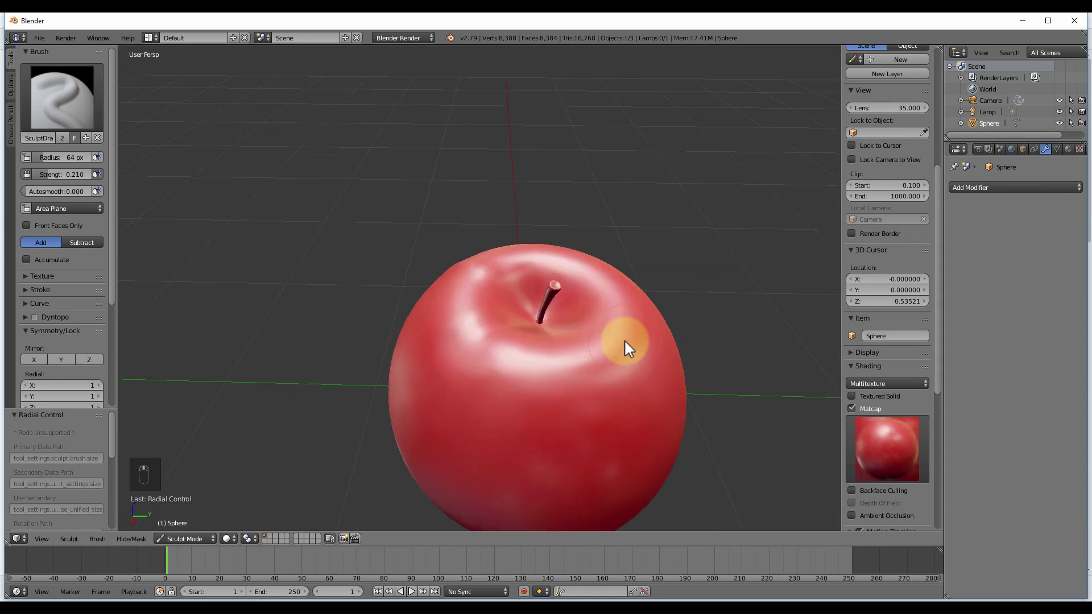
middle_drag(674, 349, 541, 339)
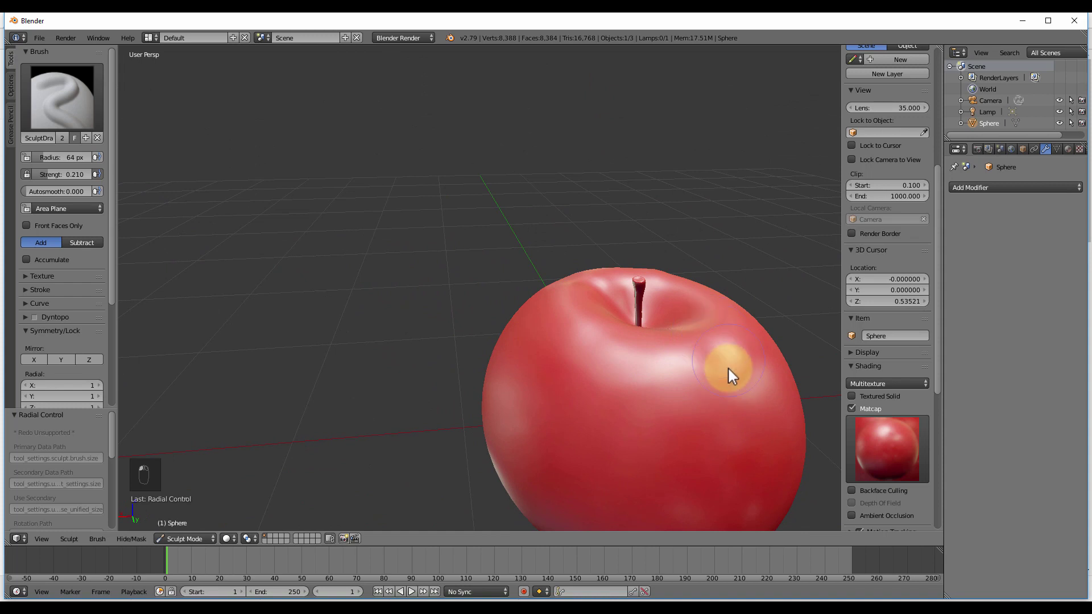
middle_drag(701, 391, 660, 353)
scroll(663, 398, down, 4)
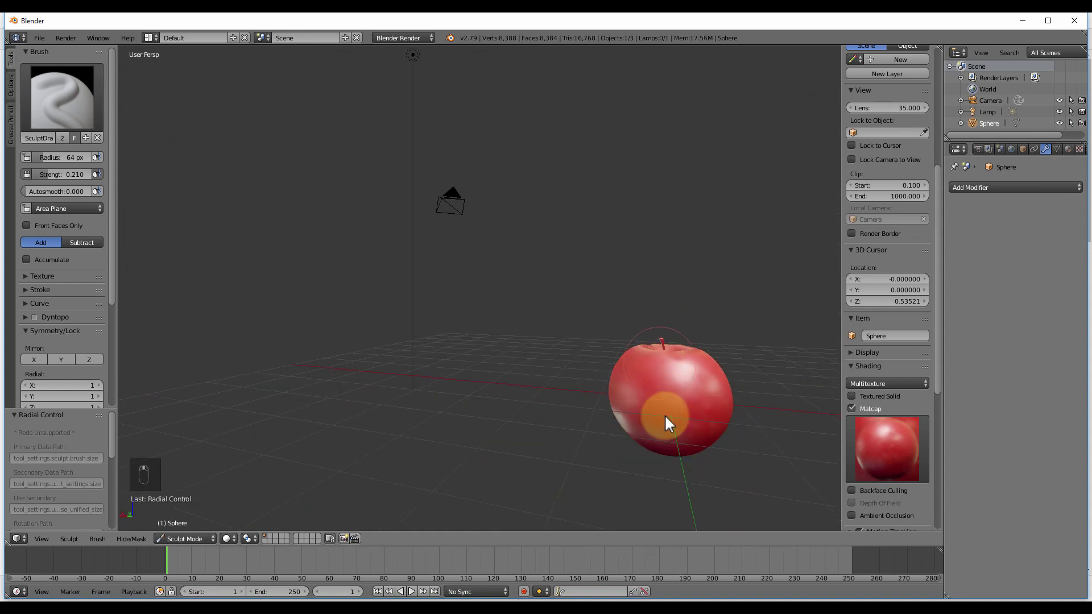
- Sculpt raised and inverted strokes around the hollow on the apple's underside to make its rim uneven
middle_drag(666, 417, 641, 323)
middle_drag(711, 421, 601, 339)
scroll(568, 307, up, 3)
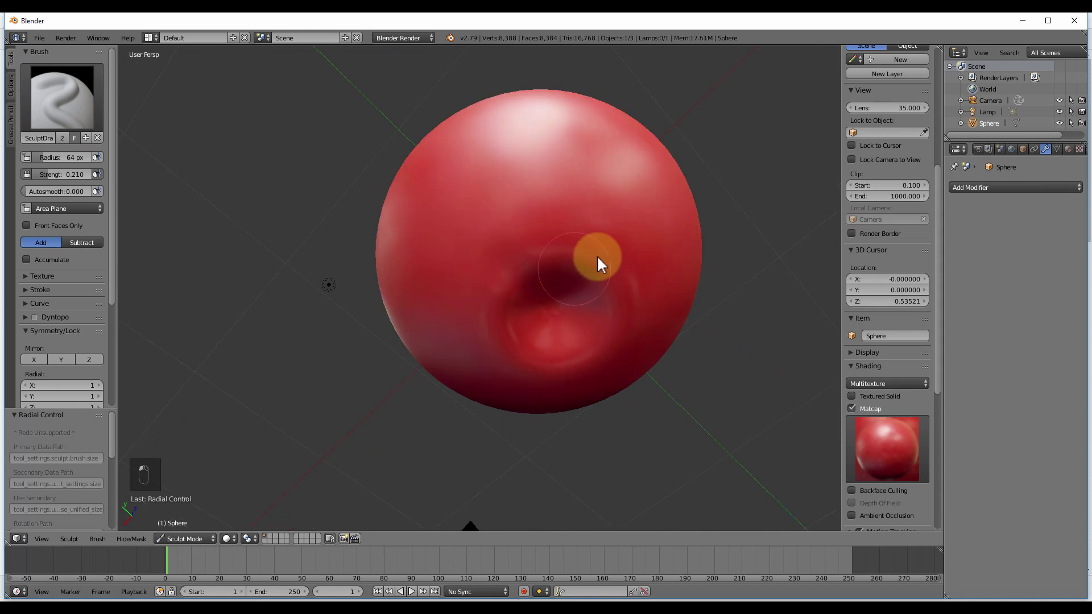
drag(600, 280, 613, 328)
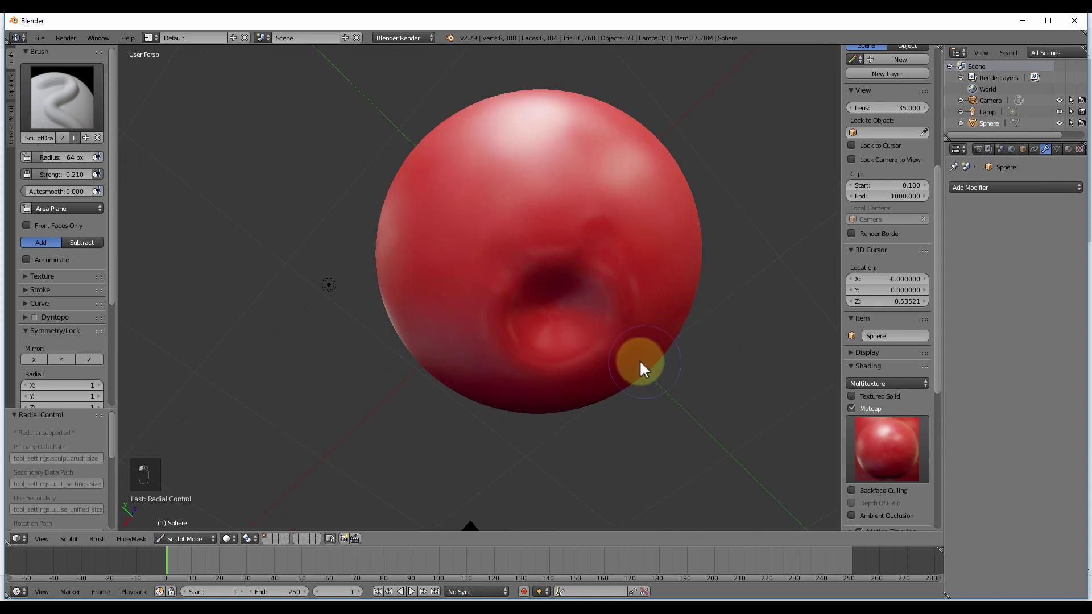
drag(628, 373, 541, 353)
mouse_move(521, 399)
mouse_down()
mouse_move(535, 355)
mouse_move(517, 417)
mouse_move(556, 372)
mouse_move(544, 359)
mouse_up()
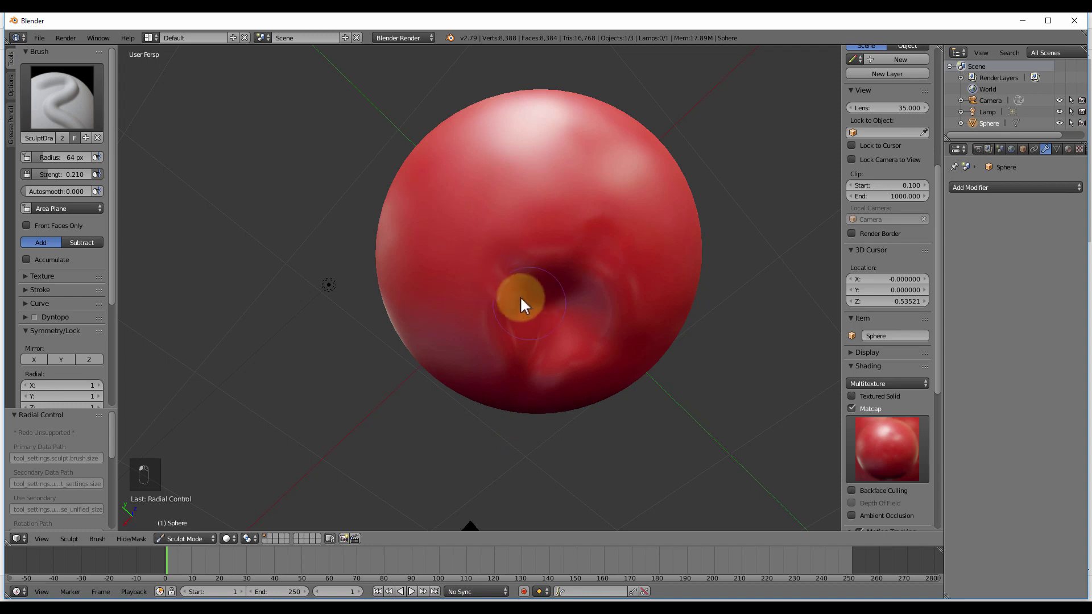
mouse_move(521, 298)
ctrl+mouse_down()
mouse_move(493, 269)
mouse_move(613, 287)
mouse_move(612, 250)
mouse_move(606, 337)
ctrl+mouse_up()
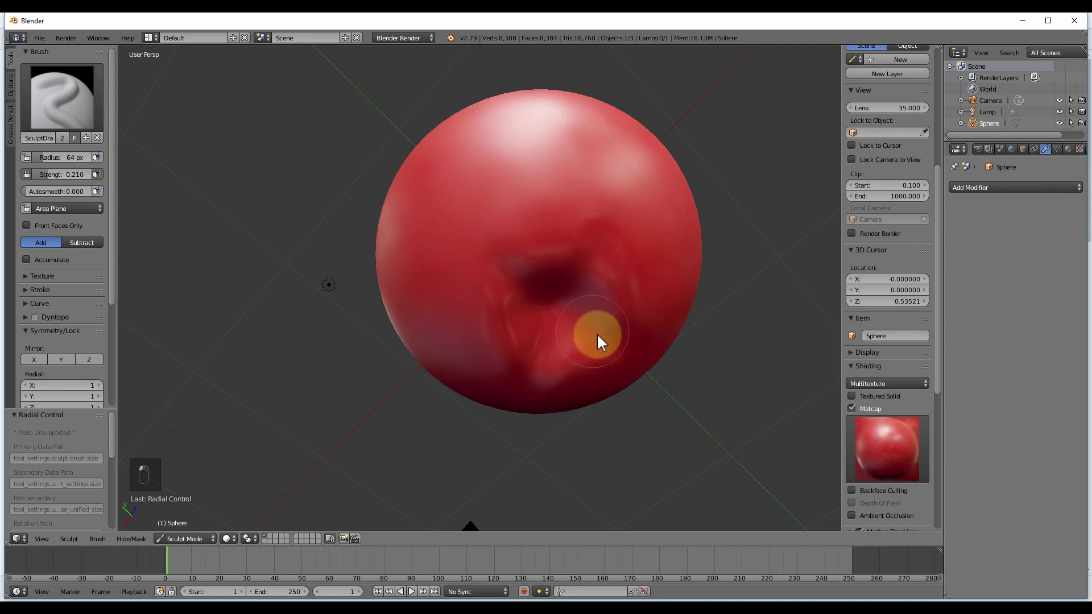
- Set the brush radius to 190 px and push the apple's side inward with an inverted stroke
middle_drag(596, 333, 572, 363)
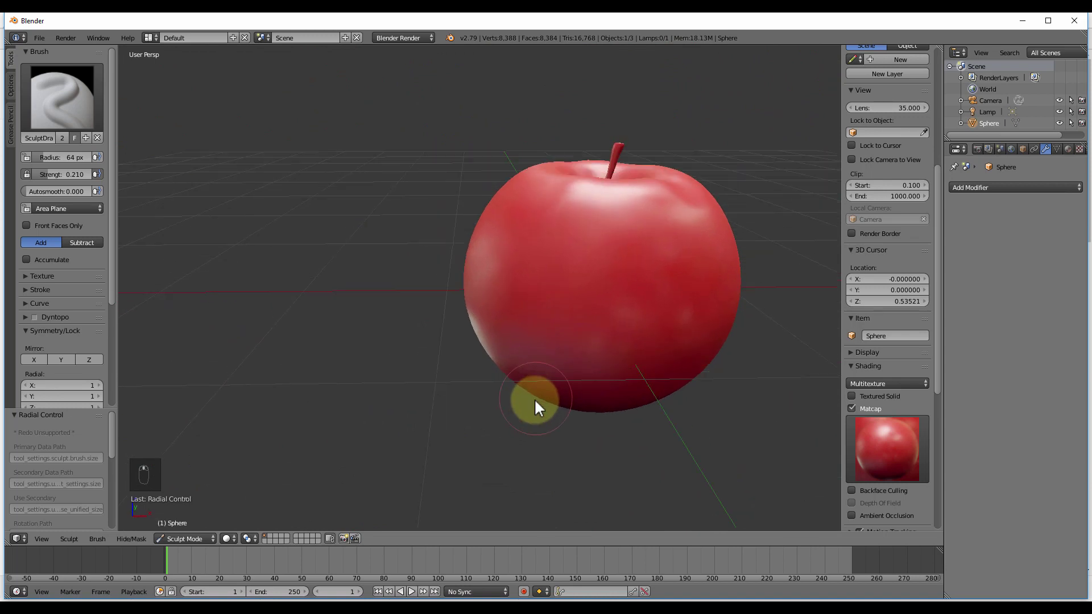
middle_drag(533, 398, 647, 289)
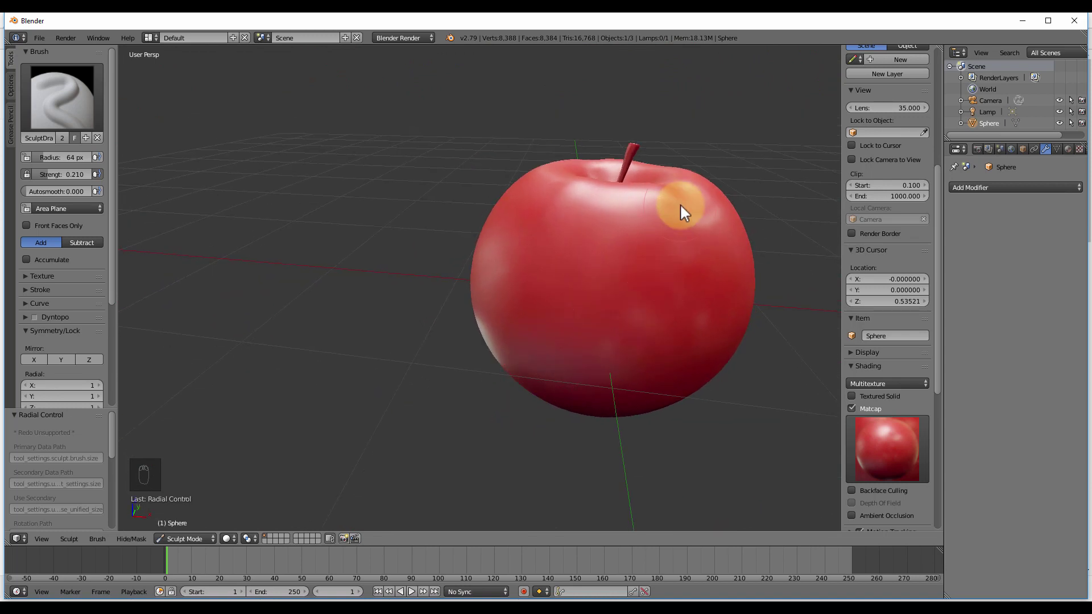
middle_drag(680, 203, 551, 220)
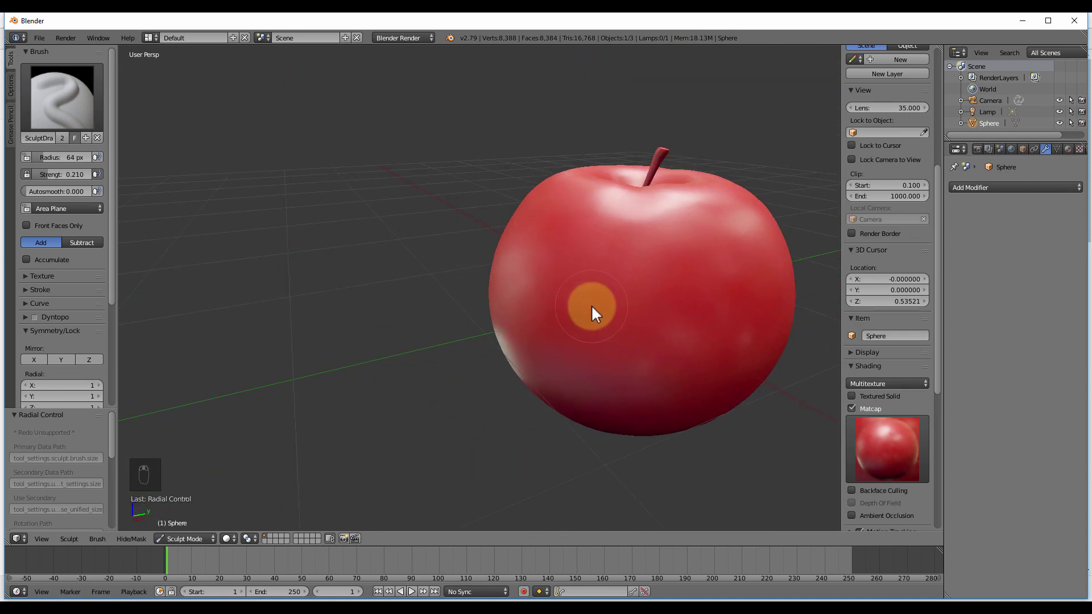
scroll(591, 306, down, 3)
key(f)
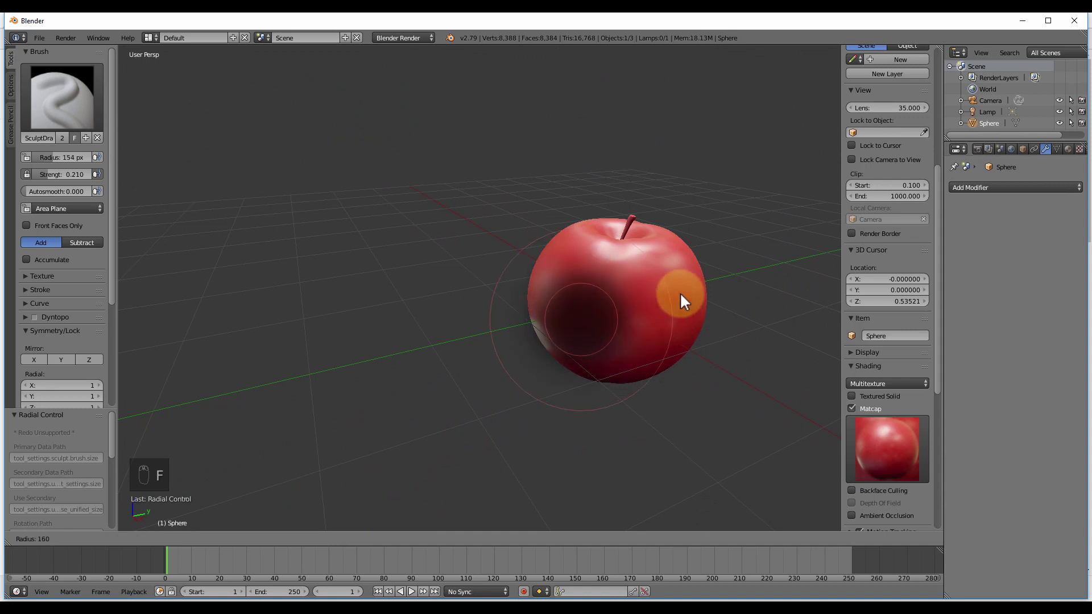
click(685, 285)
middle_drag(724, 294, 682, 309)
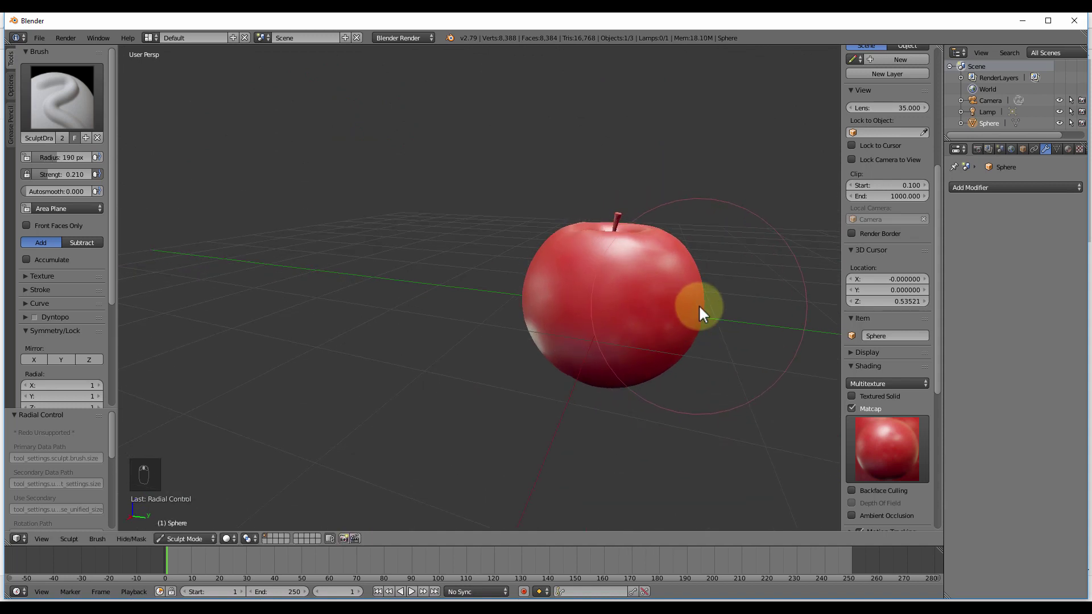
mouse_move(690, 320)
ctrl+mouse_down()
mouse_move(678, 316)
mouse_move(705, 289)
ctrl+mouse_up()
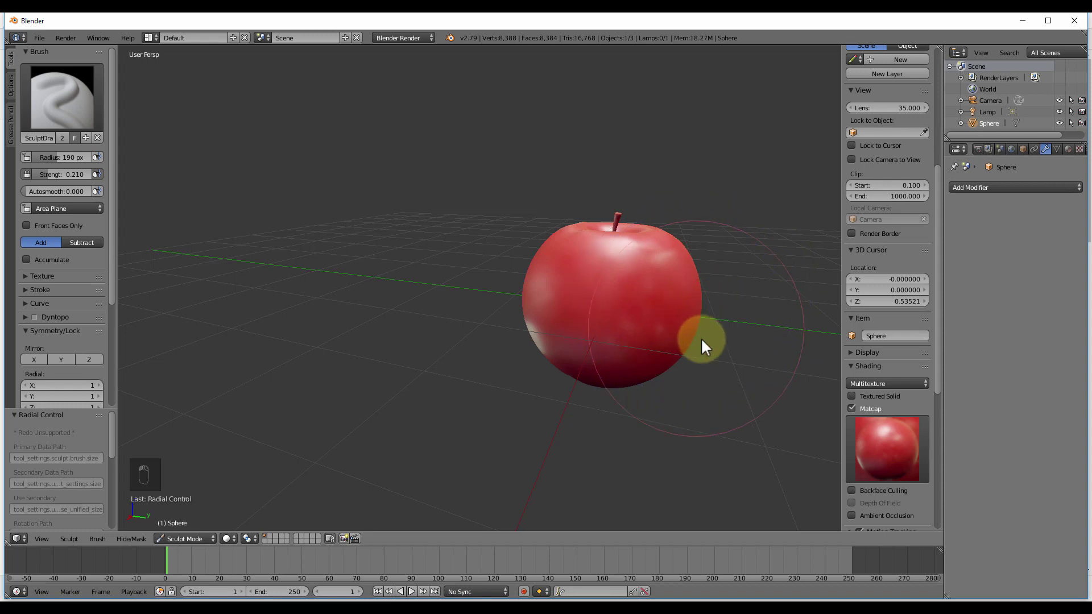
- Set the brush radius to 147 px and press in another side of the apple with an inverted stroke
mouse_move(701, 344)
middle_down()
mouse_move(750, 319)
mouse_move(712, 317)
mouse_move(667, 361)
mouse_move(731, 361)
mouse_move(752, 341)
middle_up()
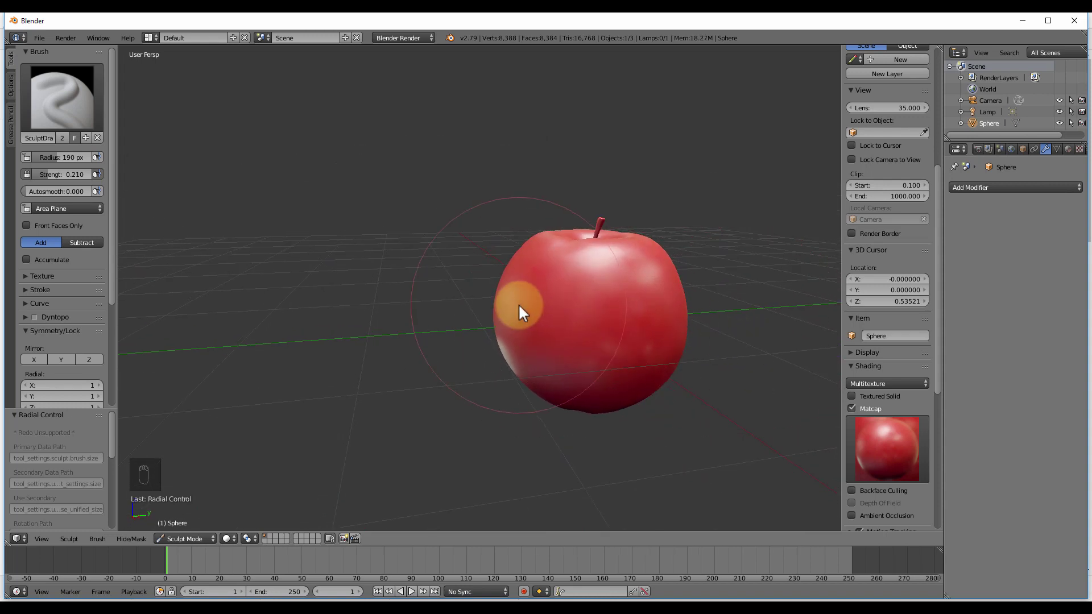
key(f)
click(477, 317)
mouse_move(527, 329)
middle_down()
mouse_move(588, 379)
mouse_move(645, 382)
mouse_move(726, 310)
middle_up()
ctrl+drag(500, 353, 536, 358)
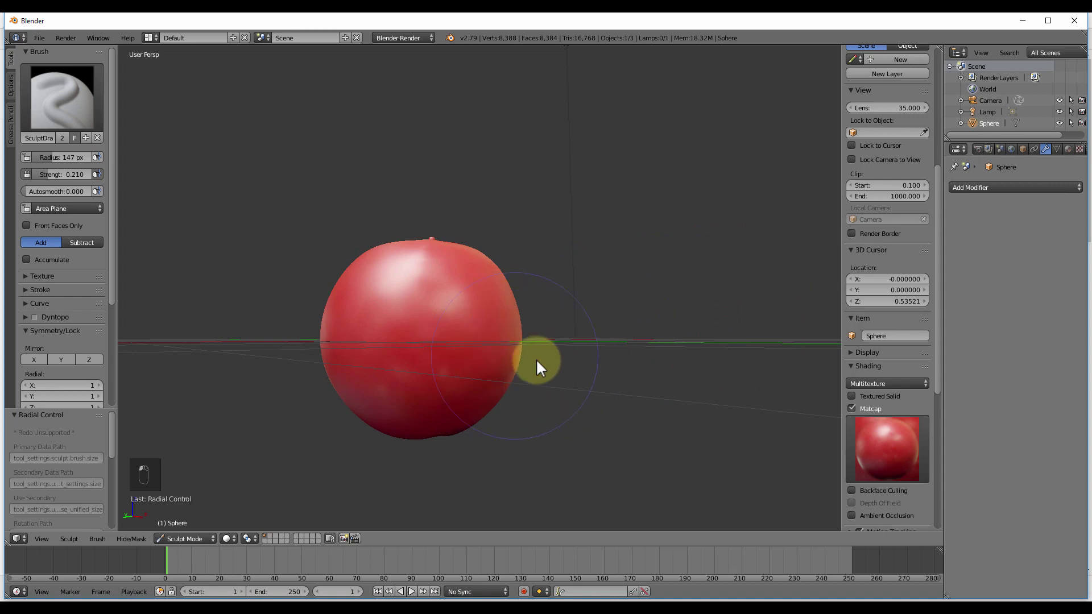
- Sculpt another raised stroke across the apple's shoulder beside the stem hollow
mouse_move(558, 405)
middle_down()
mouse_move(563, 458)
mouse_move(490, 426)
mouse_move(440, 388)
mouse_move(441, 343)
mouse_move(482, 333)
mouse_move(565, 343)
mouse_move(526, 338)
middle_up()
middle_drag(364, 335, 435, 483)
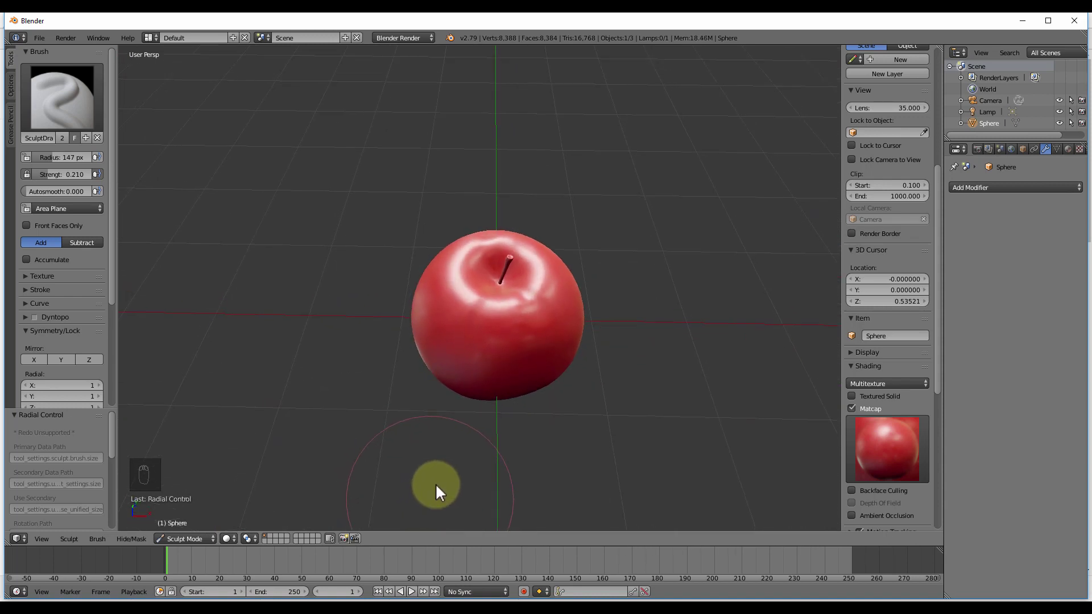
middle_drag(534, 323, 593, 323)
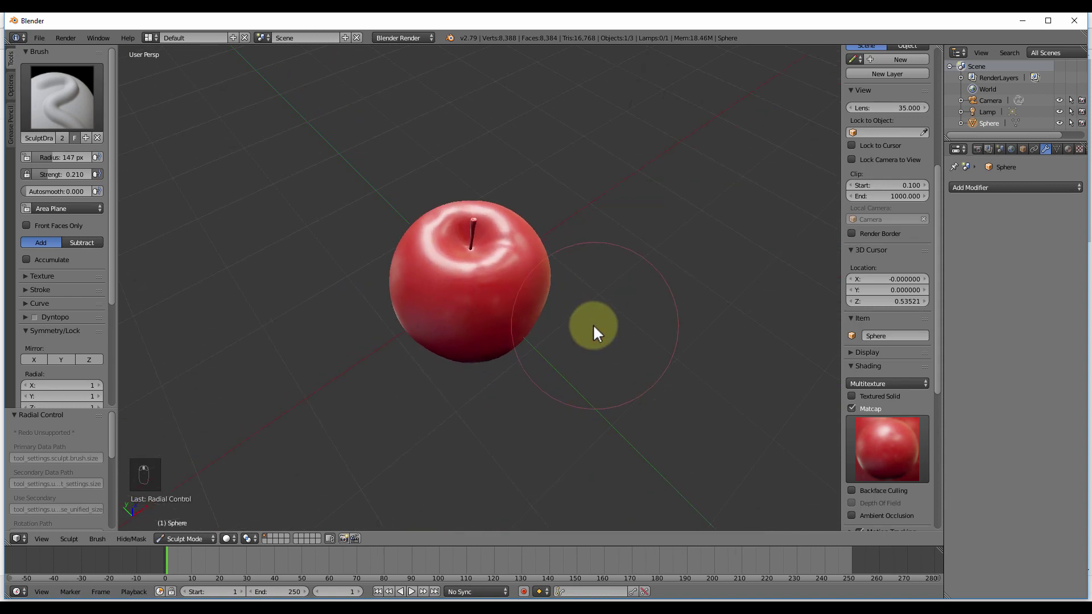
middle_drag(438, 271, 473, 268)
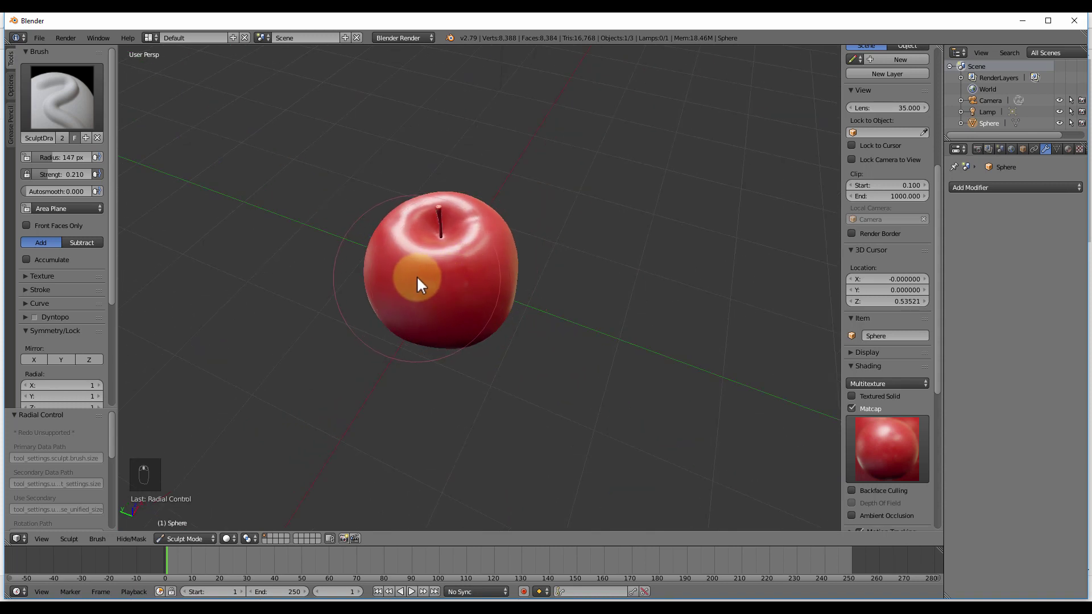
middle_drag(454, 330, 474, 269)
scroll(461, 302, up, 3)
scroll(476, 336, up, 4)
scroll(479, 253, up, 3)
scroll(500, 268, down, 6)
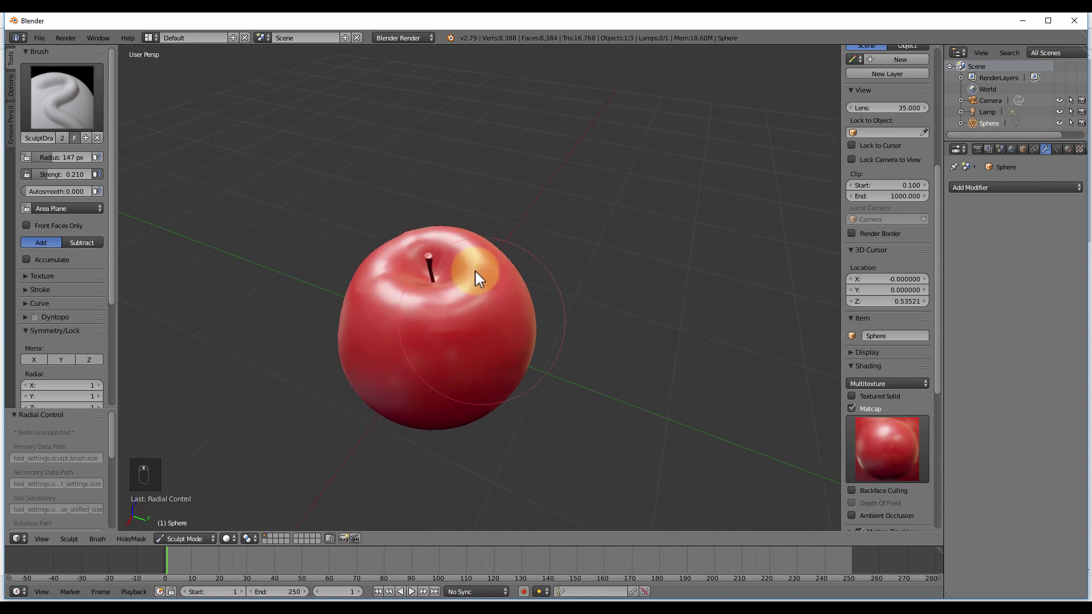
scroll(479, 273, up, 4)
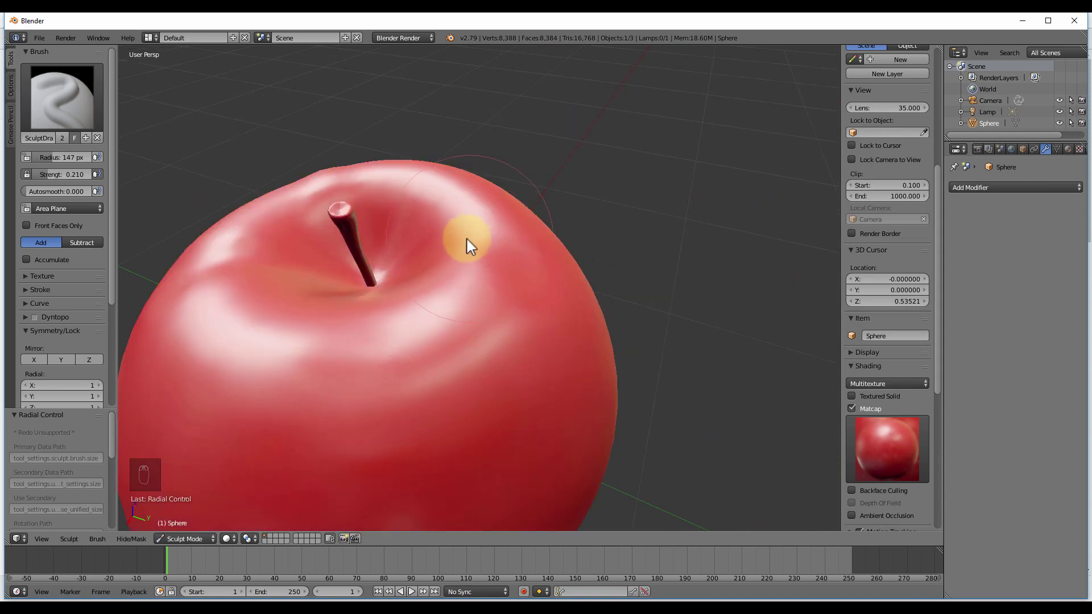
drag(551, 239, 448, 237)
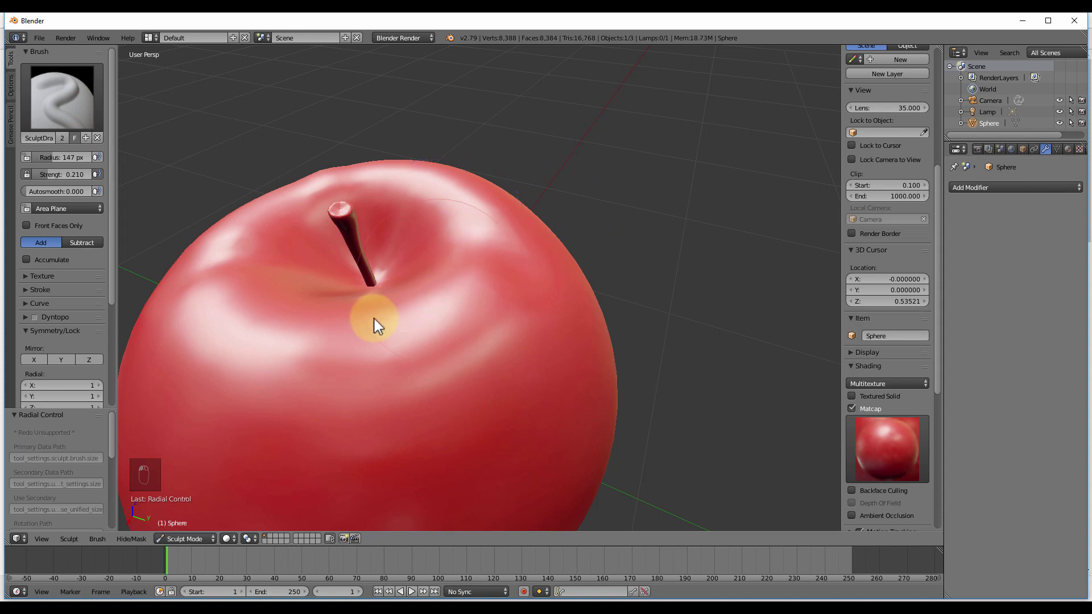
- Examine the sculpted apple's stem hollow, sides and underside from several angles and distances
scroll(430, 350, down, 6)
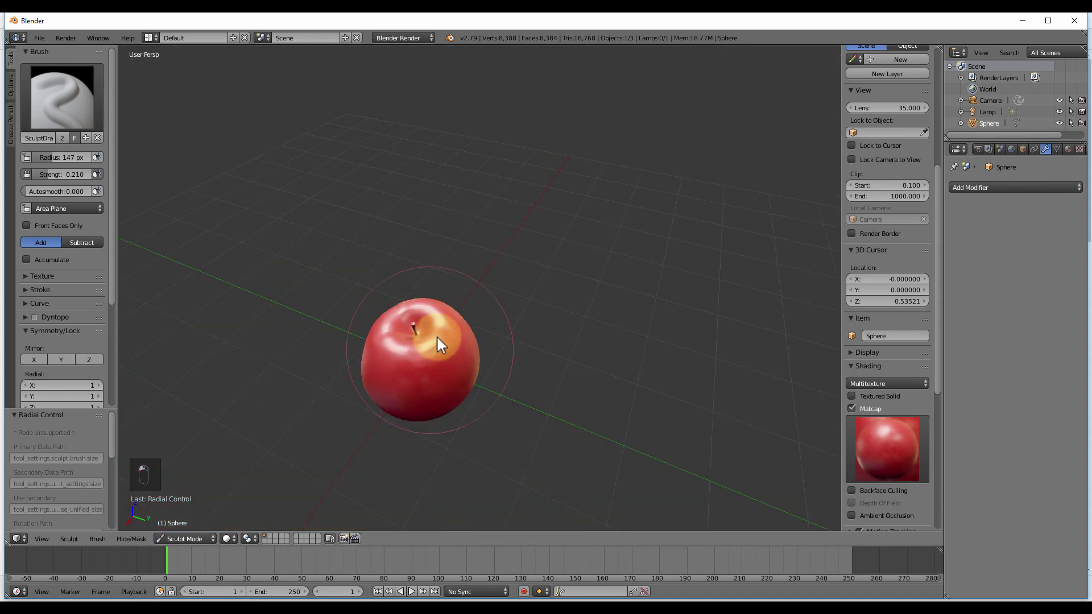
mouse_move(419, 353)
middle_down()
mouse_move(349, 294)
mouse_move(417, 331)
middle_up()
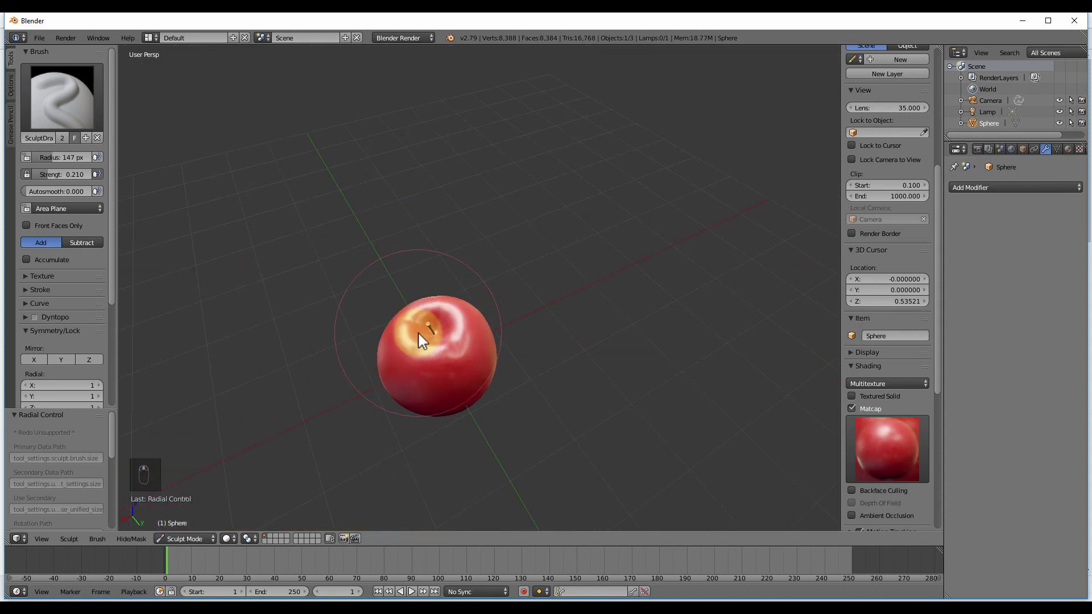
scroll(418, 331, up, 7)
scroll(476, 276, up, 5)
scroll(475, 274, down, 5)
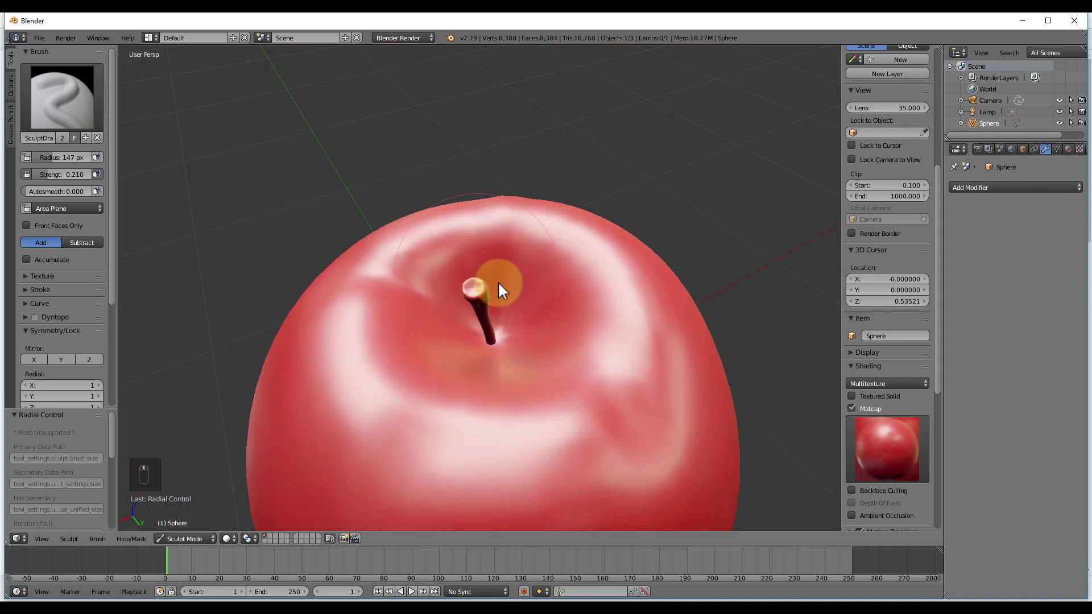
middle_drag(498, 284, 567, 257)
middle_drag(527, 306, 510, 245)
scroll(510, 245, down, 5)
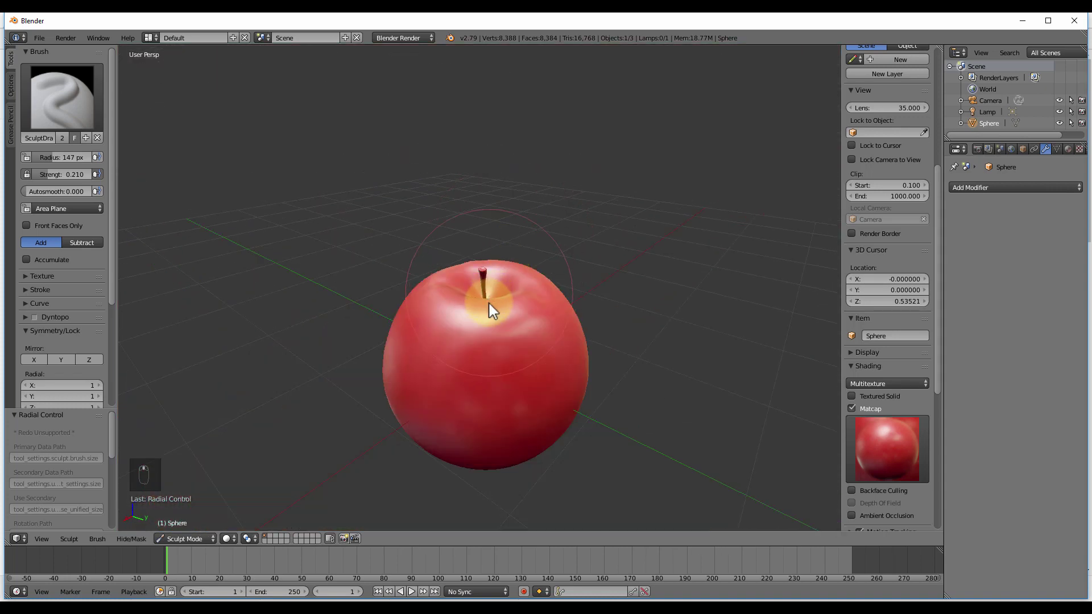
middle_drag(487, 305, 511, 264)
scroll(498, 294, up, 5)
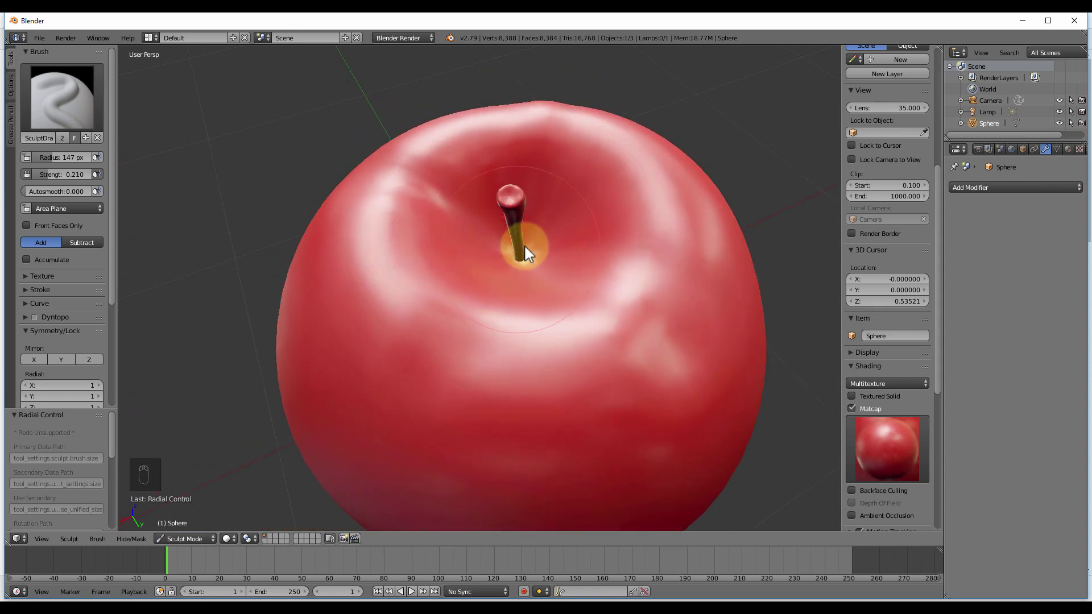
middle_drag(508, 365, 557, 203)
scroll(498, 299, down, 5)
scroll(512, 342, up, 2)
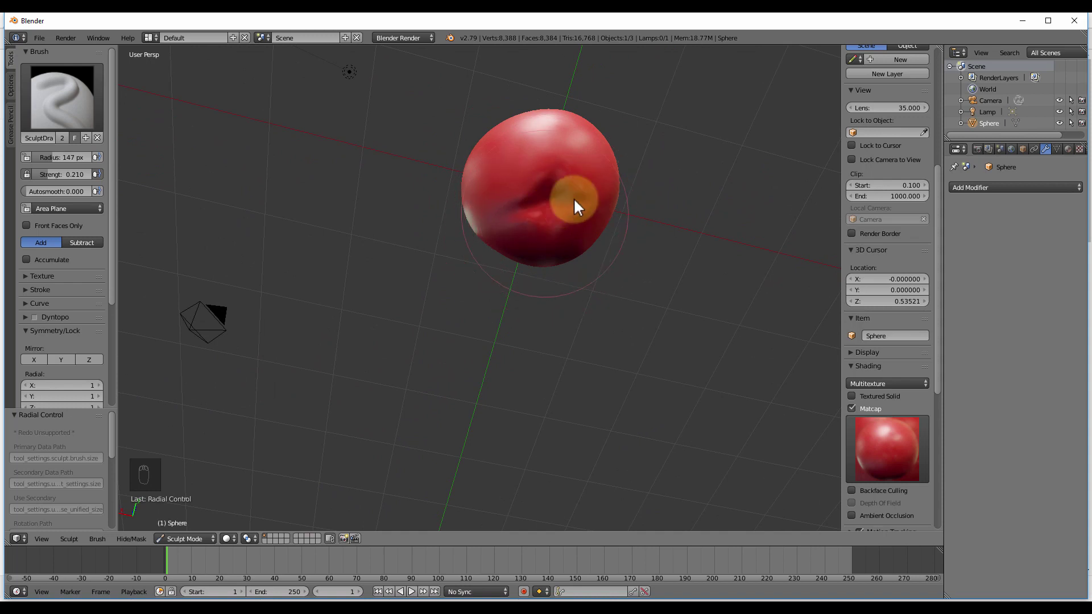
- Select a single vertex at the base of the apple's stem in Edit Mode using the wireframe display
middle_drag(573, 196, 542, 318)
scroll(565, 280, up, 3)
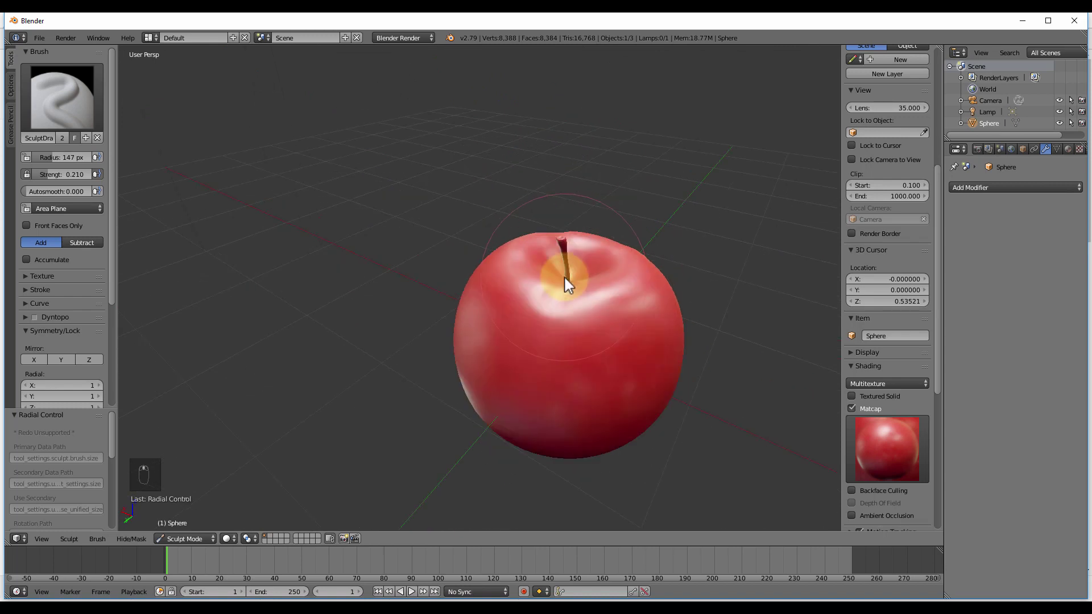
middle_drag(570, 282, 538, 306)
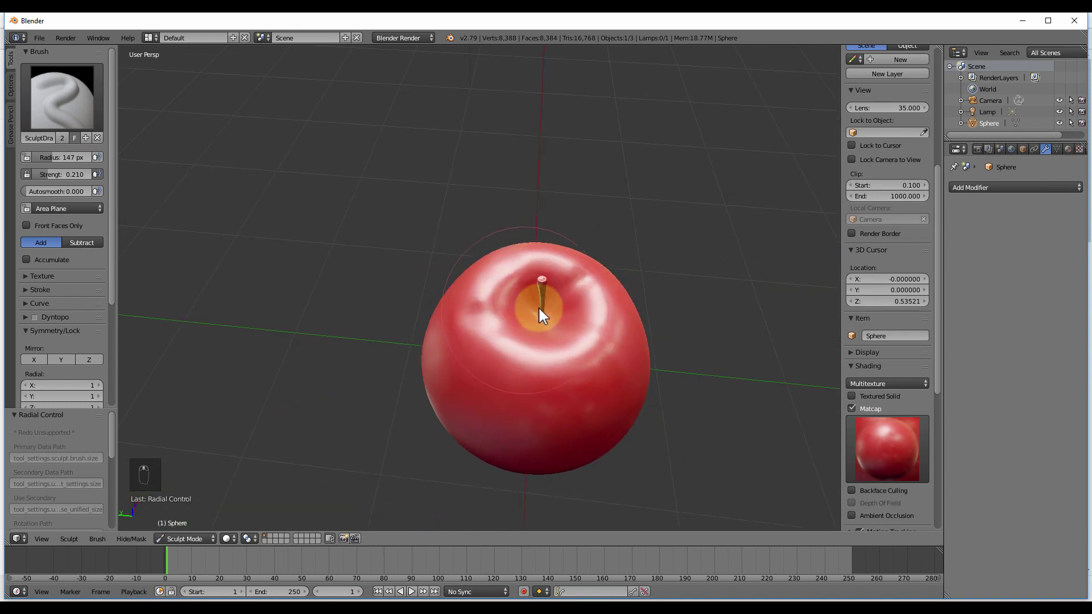
scroll(544, 314, up, 6)
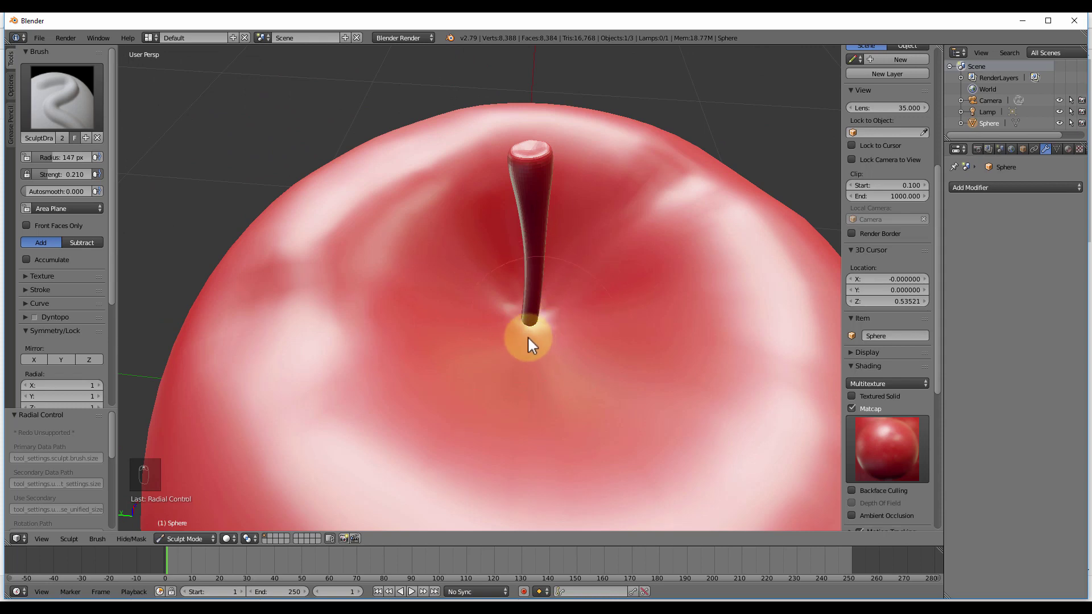
key(Tab)
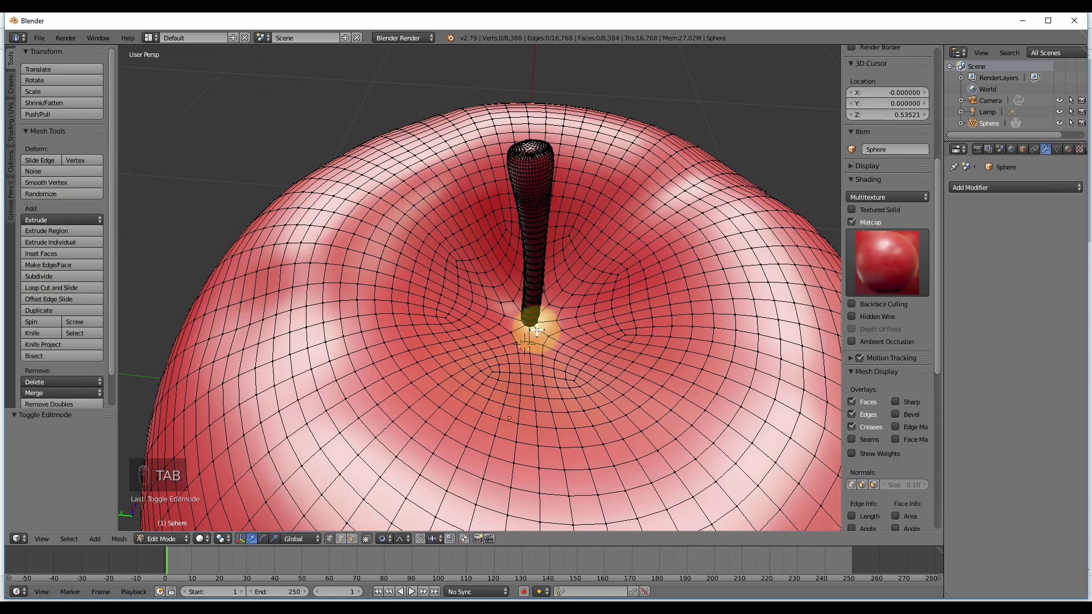
key(z)
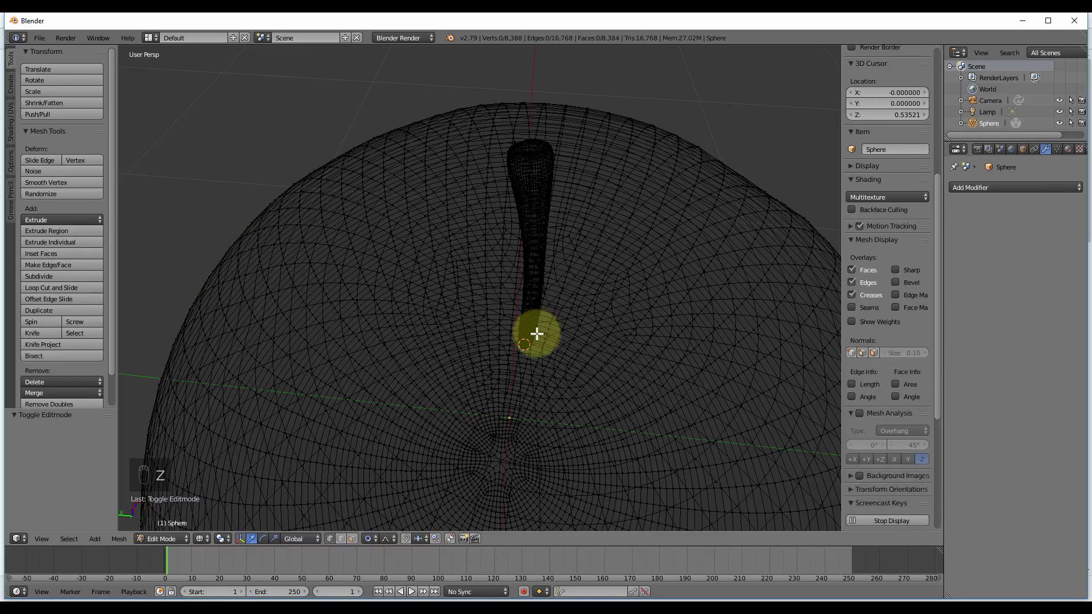
mouse_move(527, 351)
middle_down()
mouse_move(469, 339)
mouse_move(455, 317)
mouse_move(437, 353)
mouse_move(532, 355)
middle_up()
scroll(558, 354, up, 6)
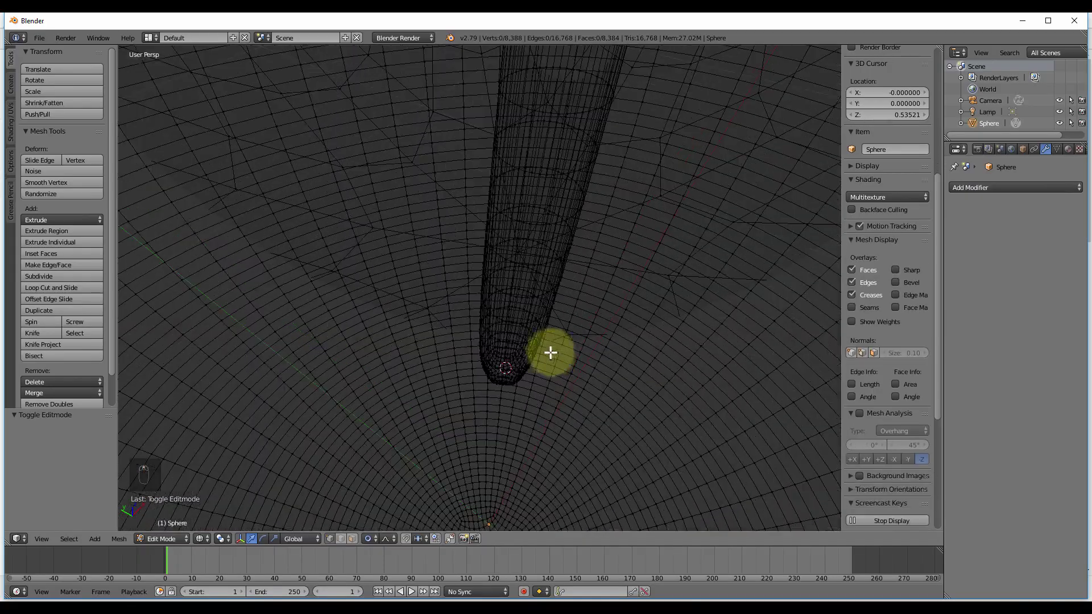
right_click(518, 251)
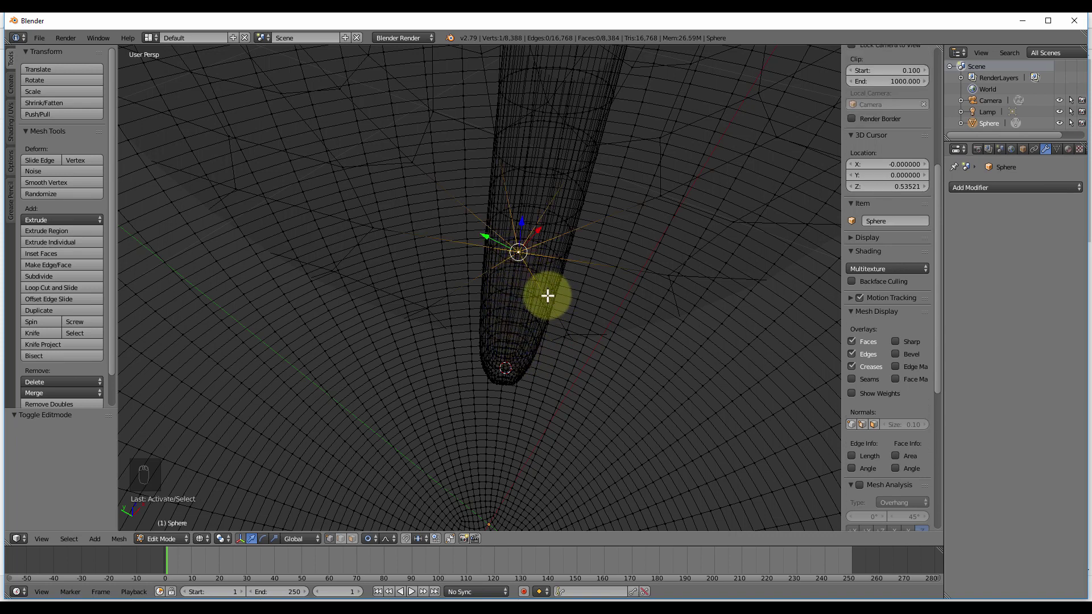
- Return to solid display and try moving the stem-base vertex freely with proportional editing widened to a size of 0.32
key(z)
scroll(548, 275, down, 5)
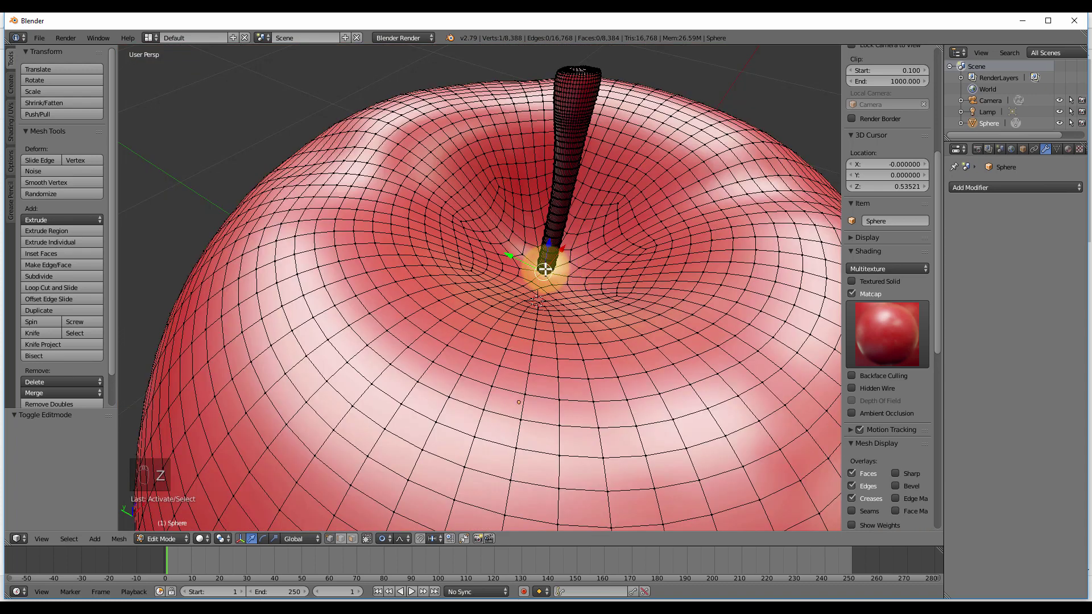
key(g)
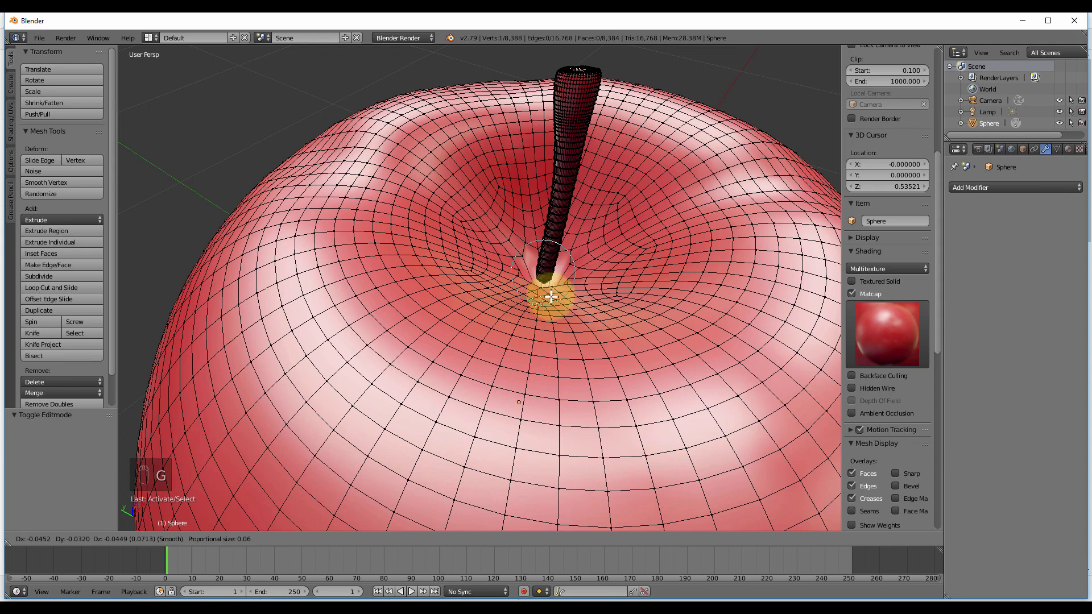
scroll(550, 297, down, 3)
scroll(550, 297, down, 2)
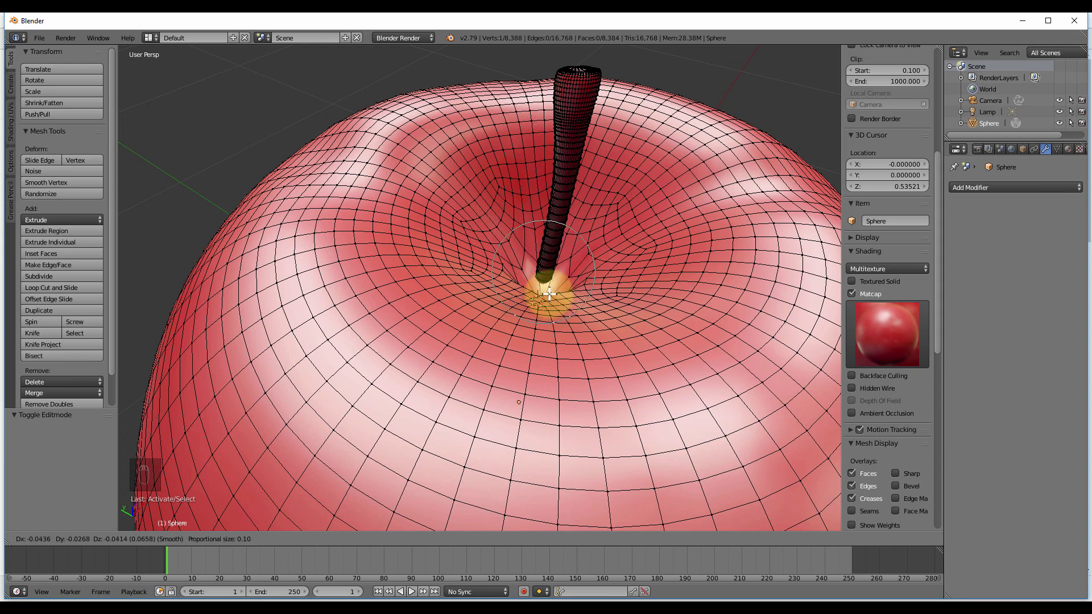
scroll(550, 297, down, 11)
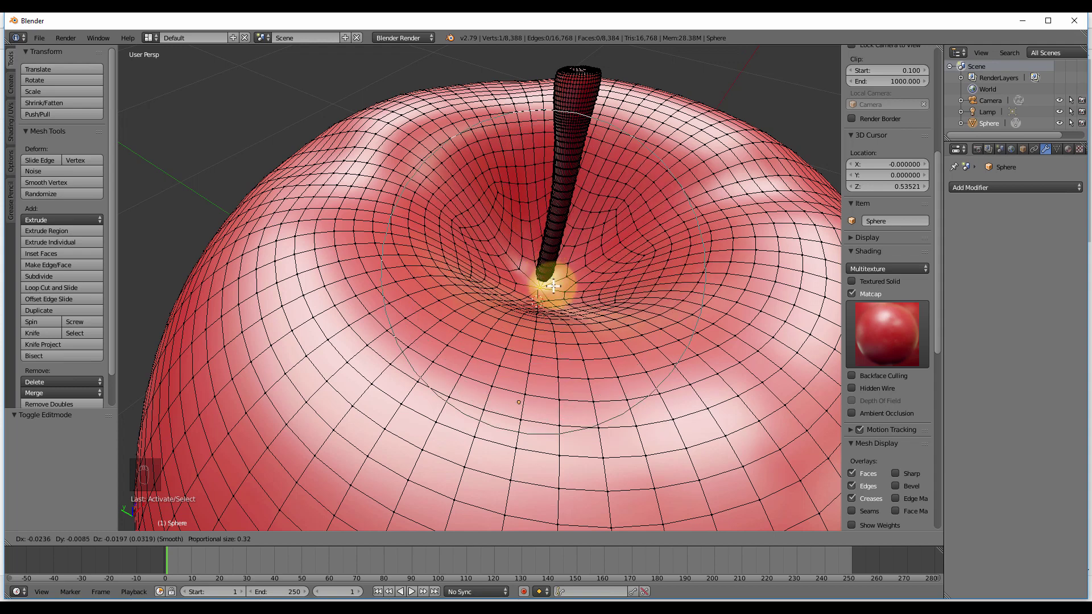
click(554, 286)
- Try lowering the stem base along global Z with a proportional size of 0.07, and go back to Sculpt Mode
key(g)
key(z)
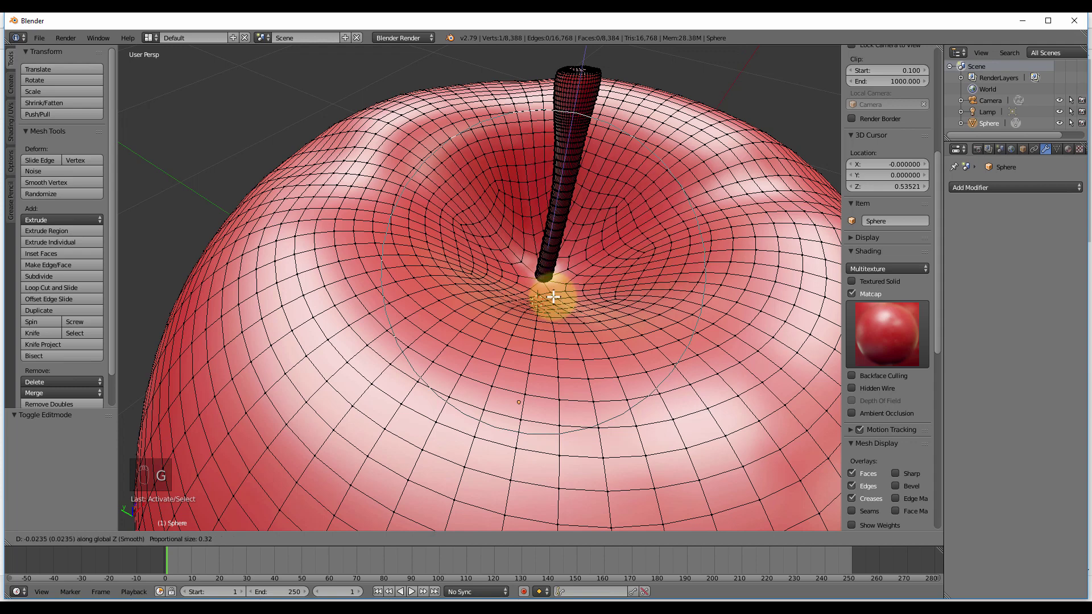
scroll(551, 294, up, 10)
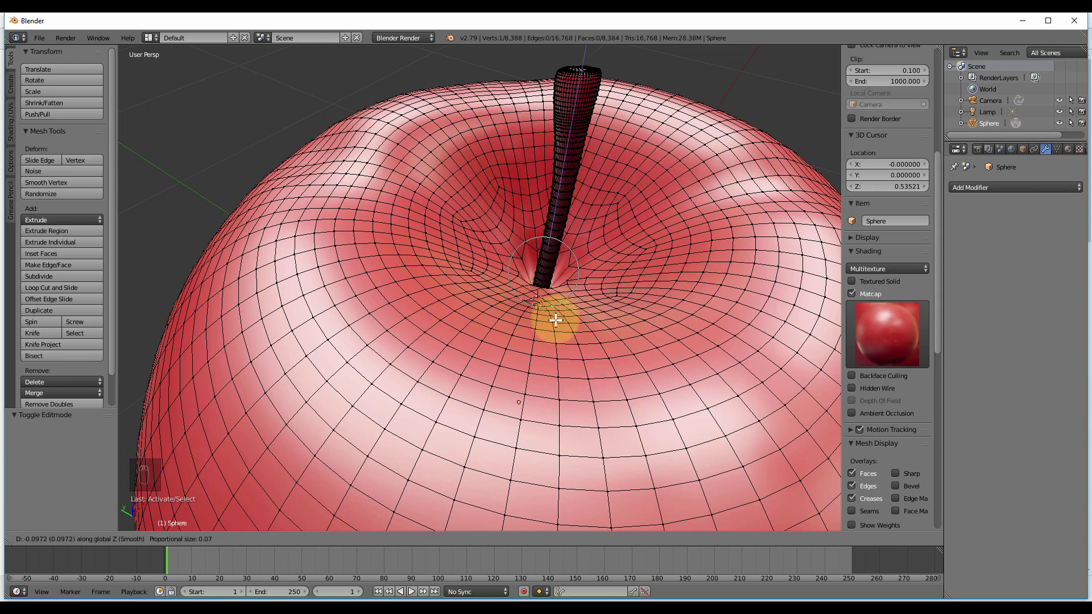
right_click(556, 320)
mouse_move(565, 311)
middle_down()
mouse_move(517, 309)
mouse_move(544, 295)
mouse_move(439, 260)
mouse_move(386, 299)
mouse_move(392, 293)
middle_up()
key(Tab)
- Examine the apple's overall silhouette, shoulders and stem from all around at eye level and slightly above
scroll(544, 291, down, 6)
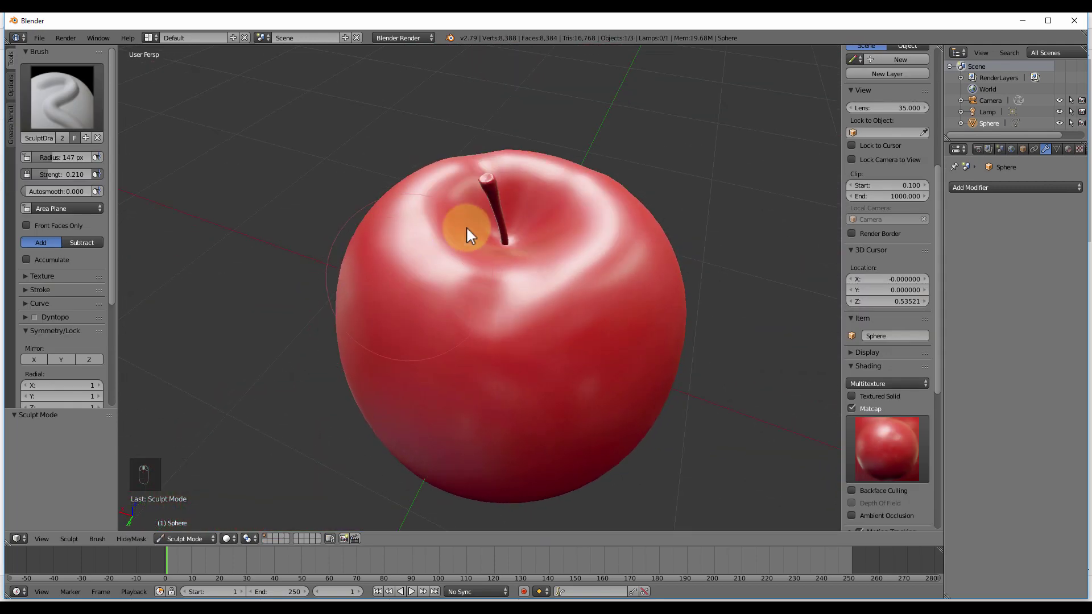
middle_drag(523, 245, 434, 224)
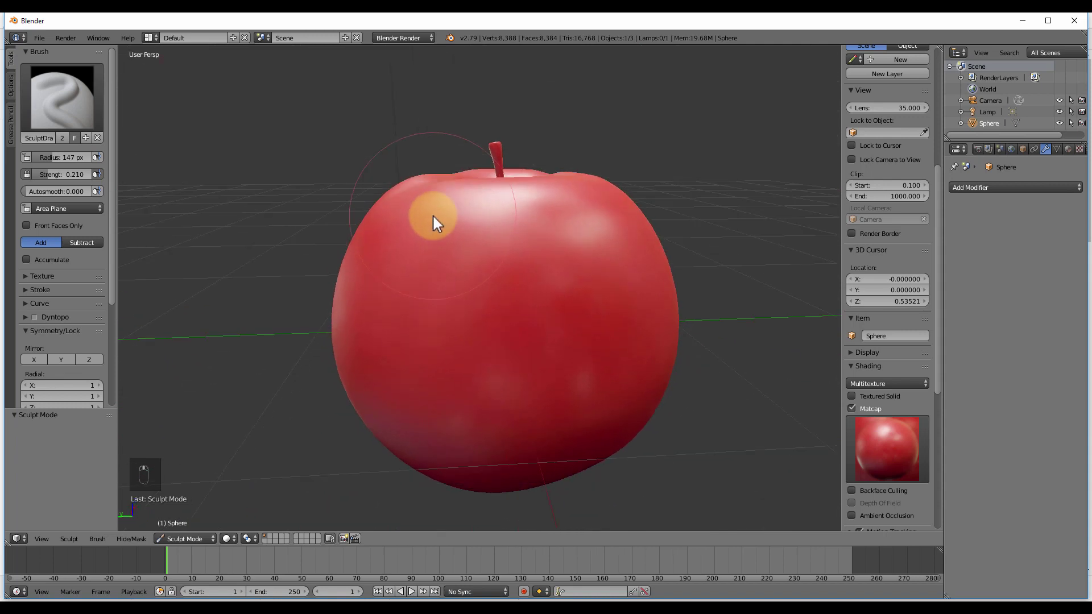
scroll(472, 250, down, 3)
middle_drag(410, 288, 367, 277)
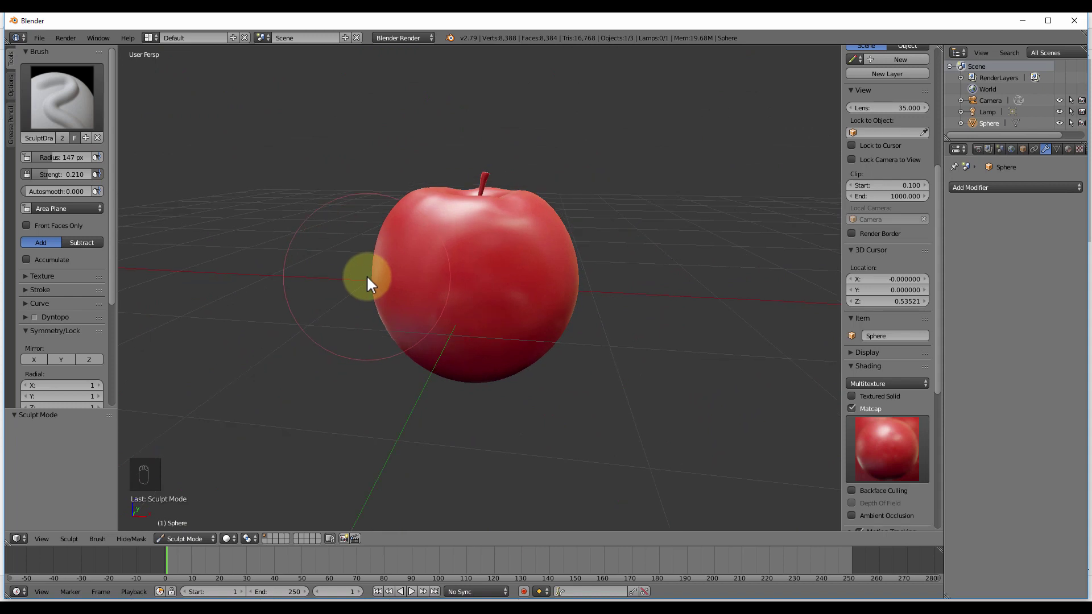
middle_drag(584, 341, 520, 360)
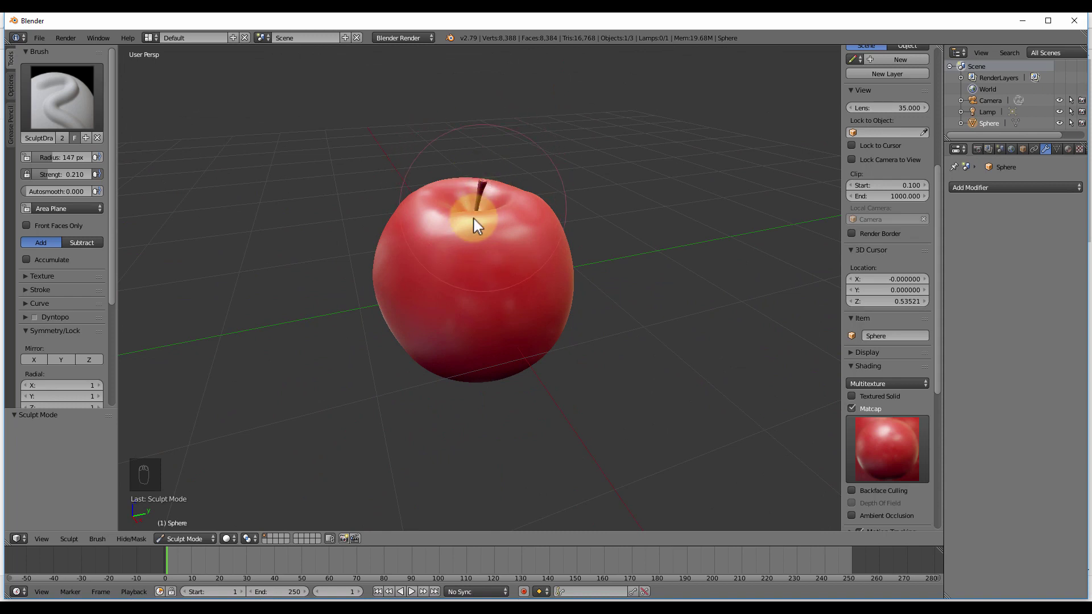
middle_drag(476, 222, 561, 204)
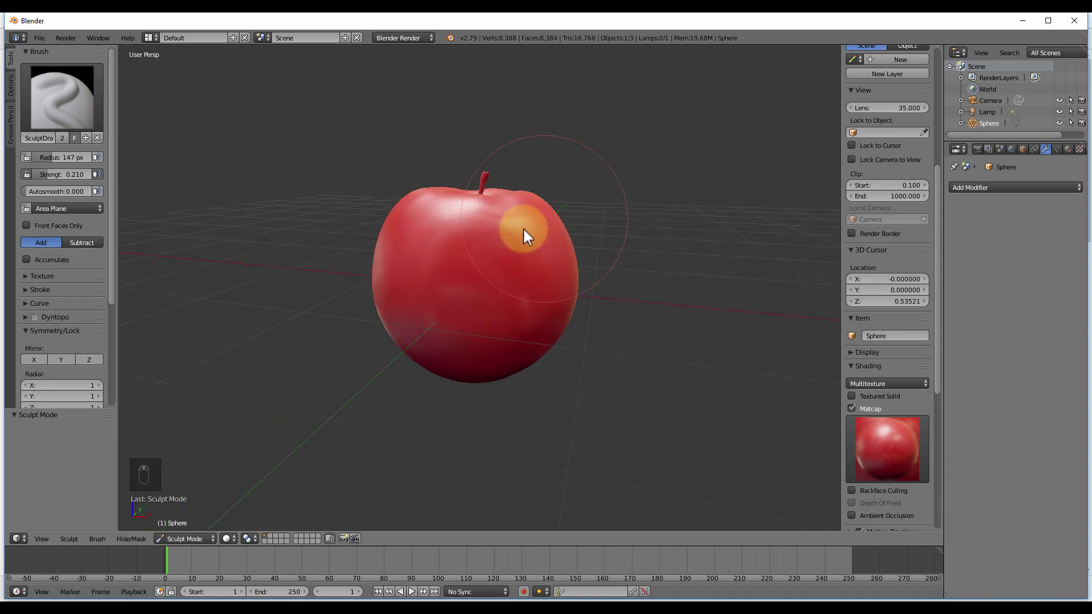
middle_drag(475, 226, 446, 226)
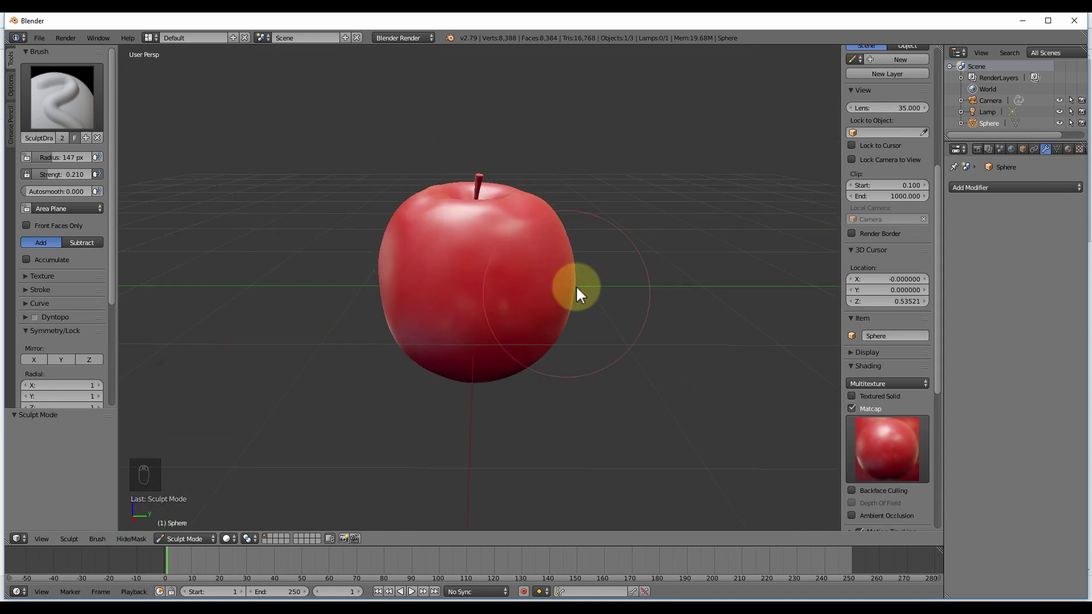